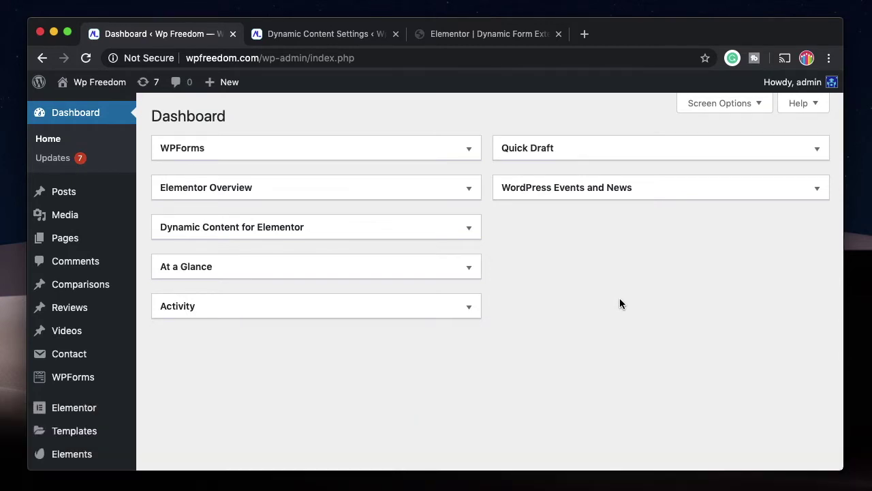
Check the Form extensions on Dynamic Content Settings, then glance at the Elementor editor.
left_click(334, 41)
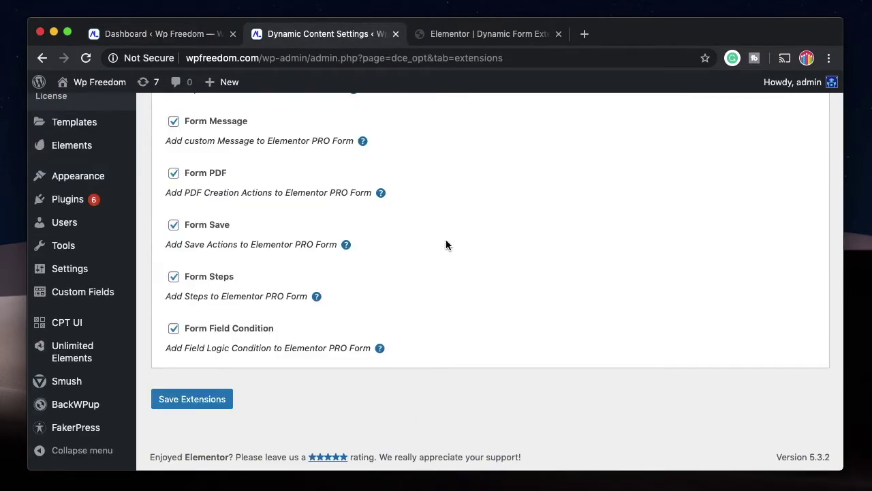
left_click(488, 42)
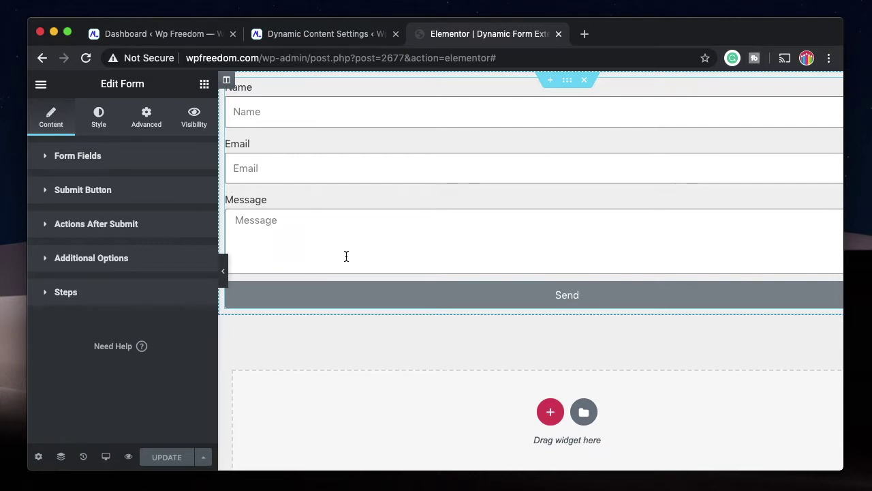
Review the Dynamic Content Extensions list, then go back to the Elementor Edit Form editor.
left_click(292, 34)
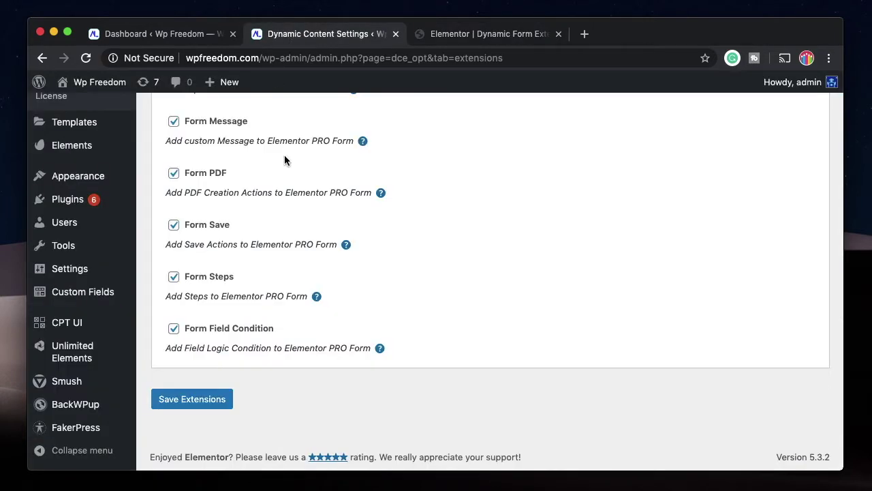
scroll(268, 120, "up", 10)
scroll(81, 433, "down", 2)
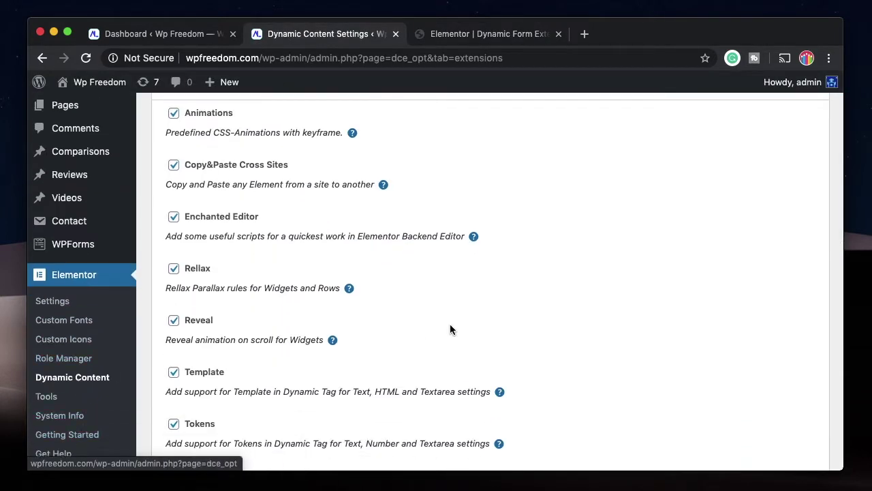
scroll(450, 324, "up", 5)
scroll(422, 272, "down", 20)
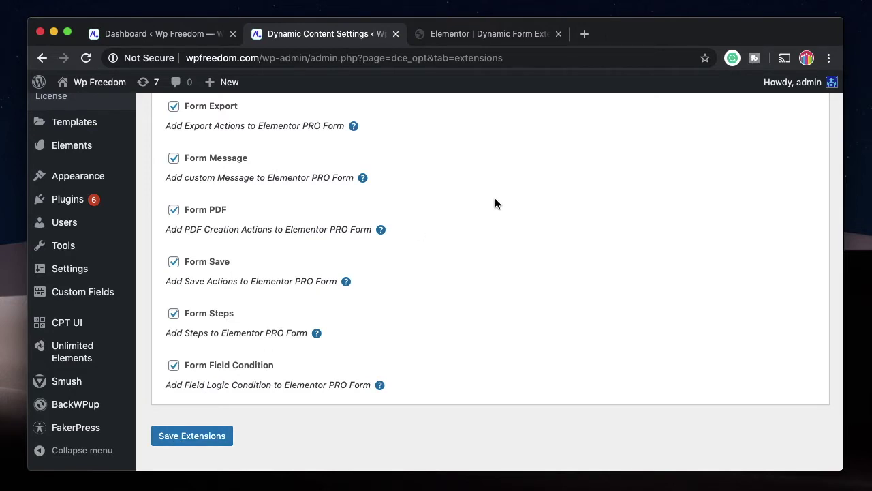
left_click(511, 34)
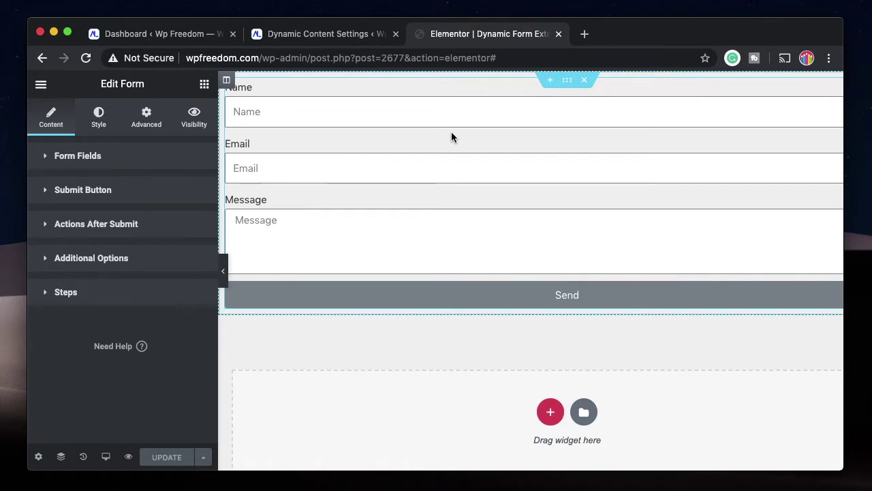
Add a Save action to the form's Actions After Submit.
left_click(108, 158)
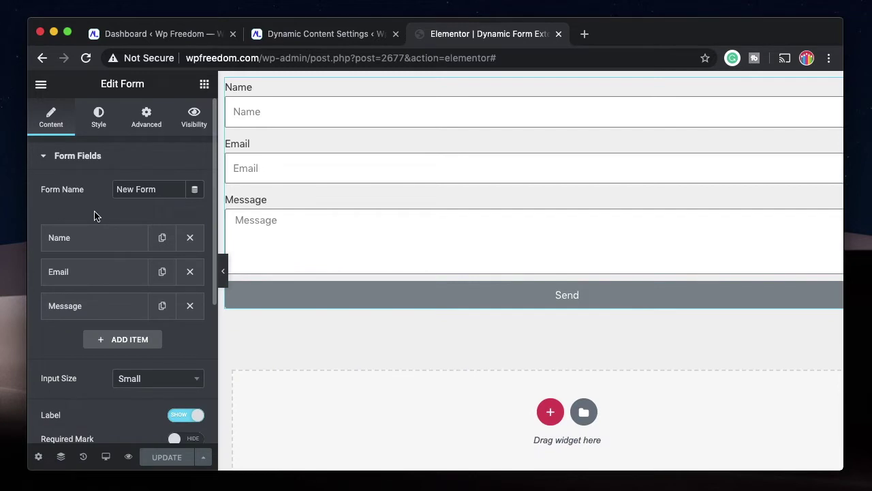
scroll(93, 287, "down", 2)
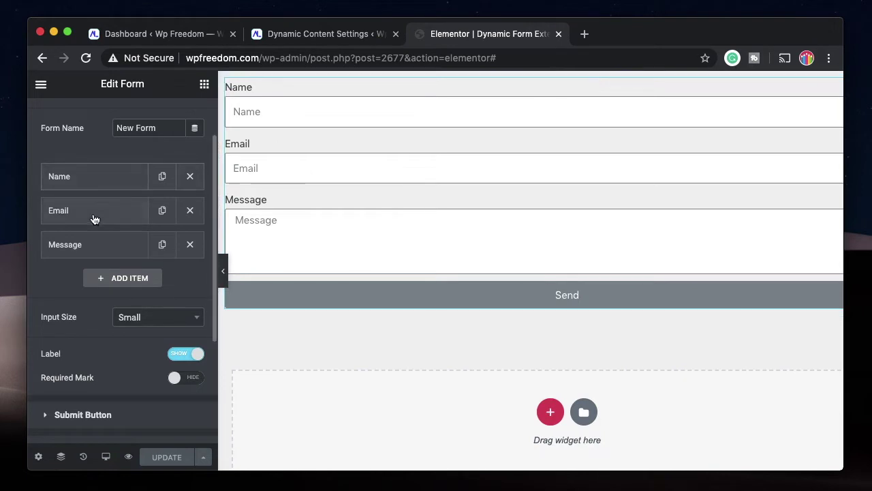
scroll(97, 283, "down", 5)
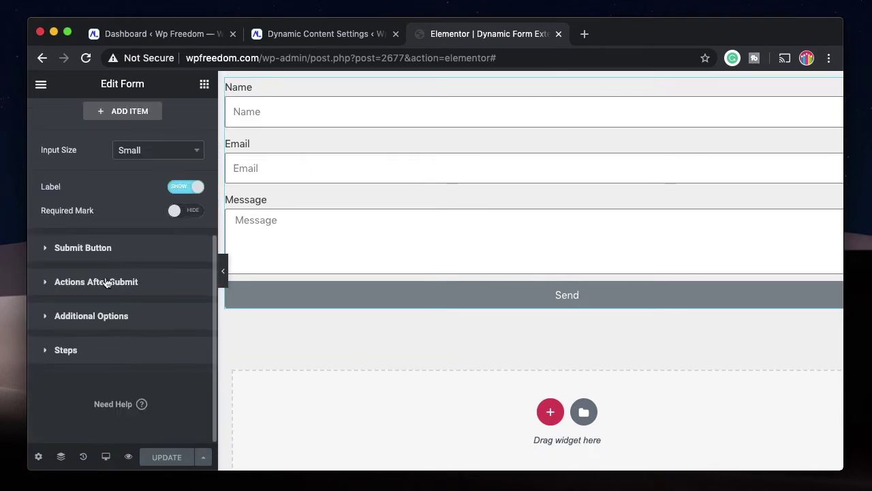
left_click(110, 282)
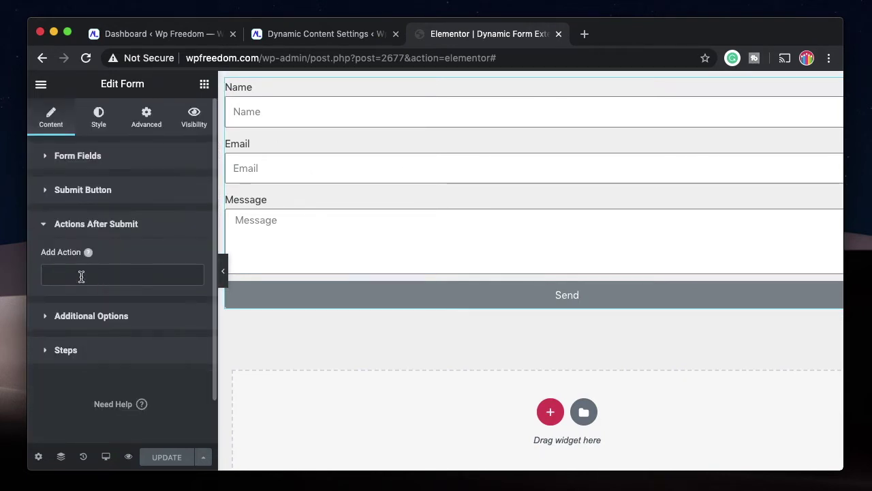
left_click(81, 276)
scroll(86, 341, "down", 5)
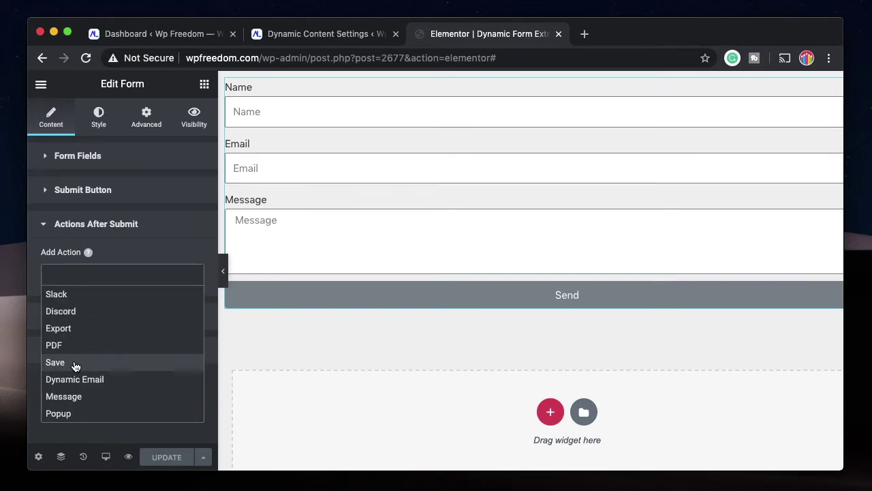
left_click(76, 366)
left_click(129, 237)
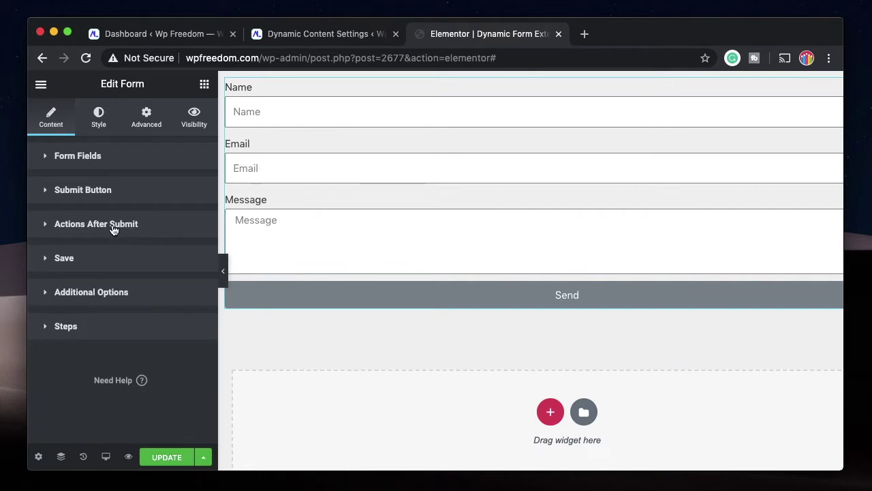
Expand the Save action settings and review them down to the Metas list.
left_click(77, 263)
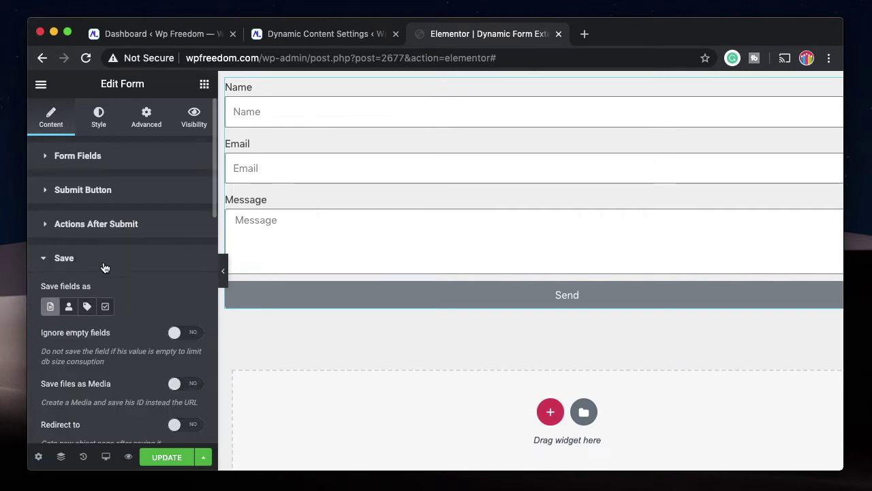
scroll(81, 259, "down", 3)
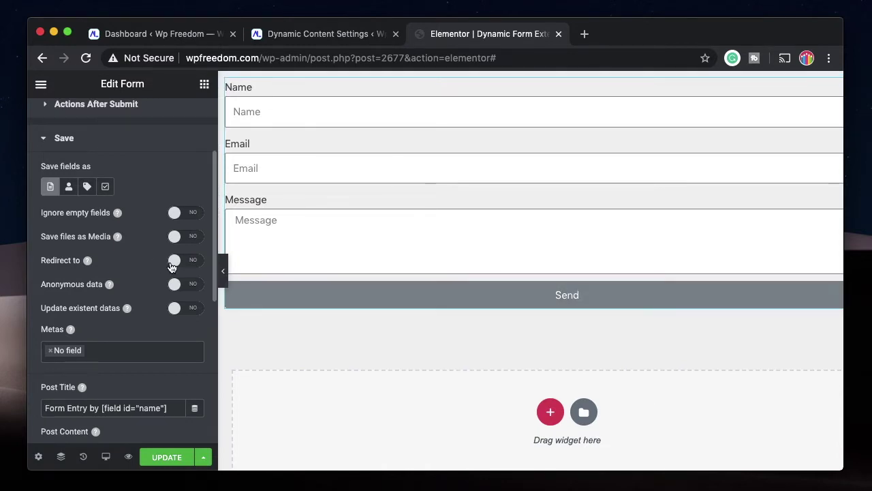
scroll(190, 212, "up", 1)
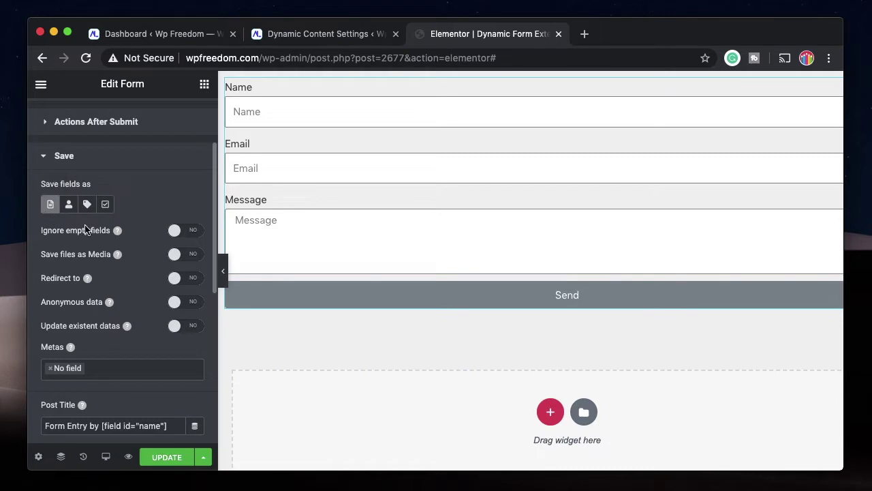
scroll(157, 232, "down", 1)
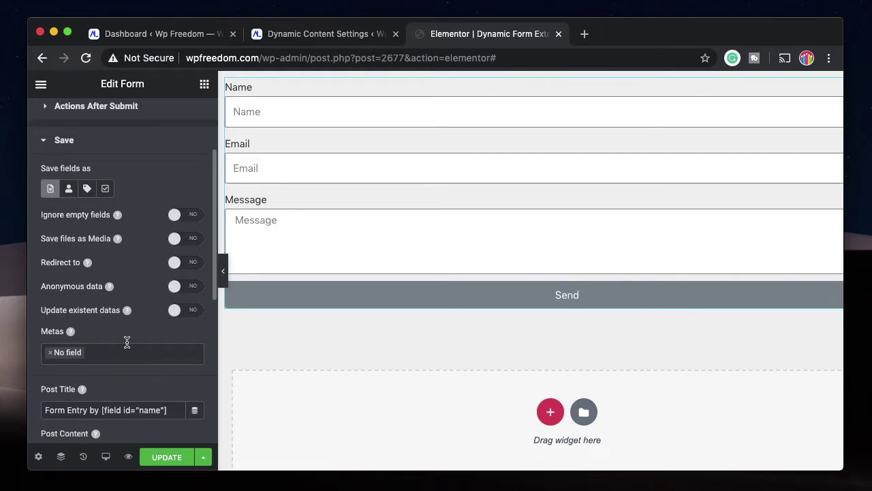
scroll(116, 350, "down", 3)
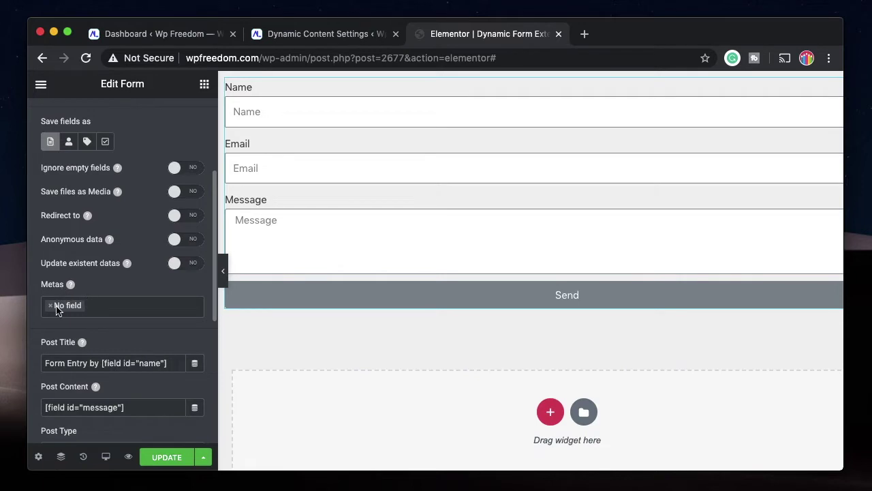
Replace 'No field' in the Save Metas with name, email and message.
left_click(51, 306)
left_click(68, 341)
left_click(95, 306)
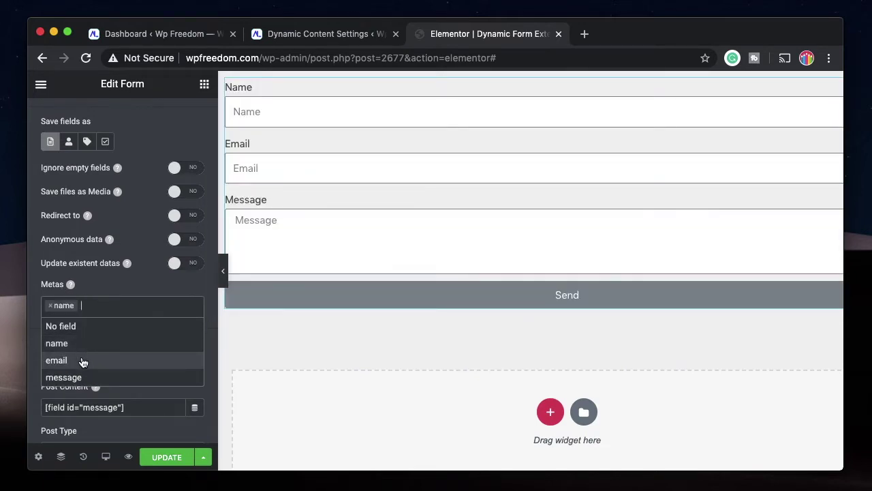
left_click(57, 360)
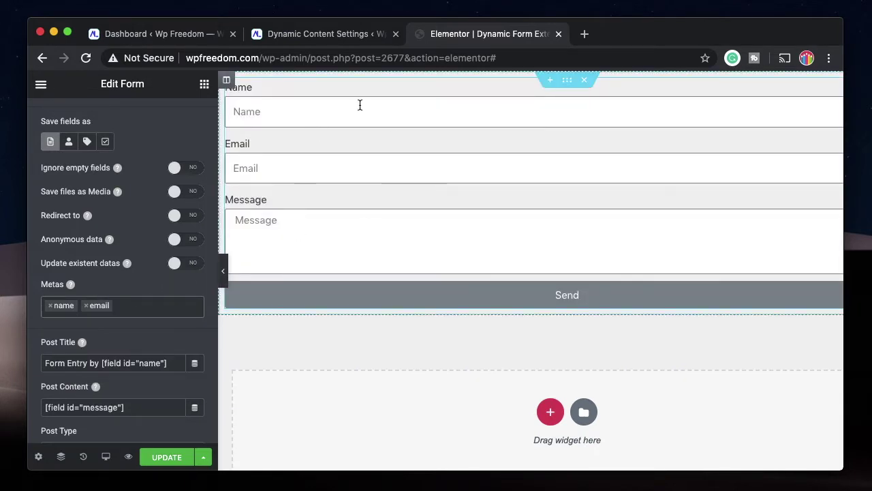
left_click(139, 306)
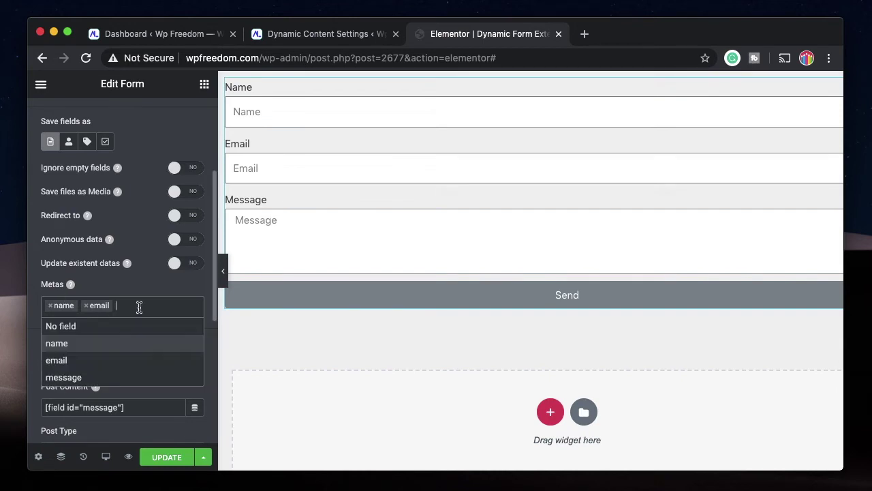
left_click(82, 379)
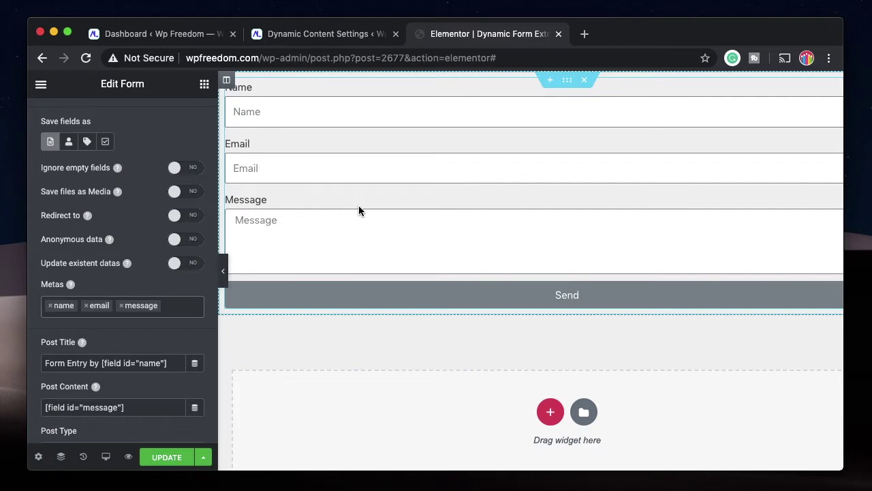
scroll(116, 273, "up", 1)
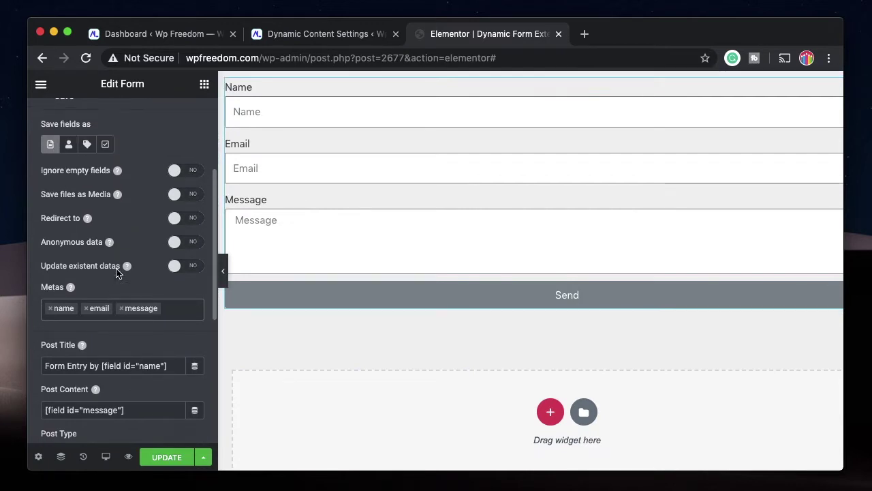
scroll(84, 310, "down", 2)
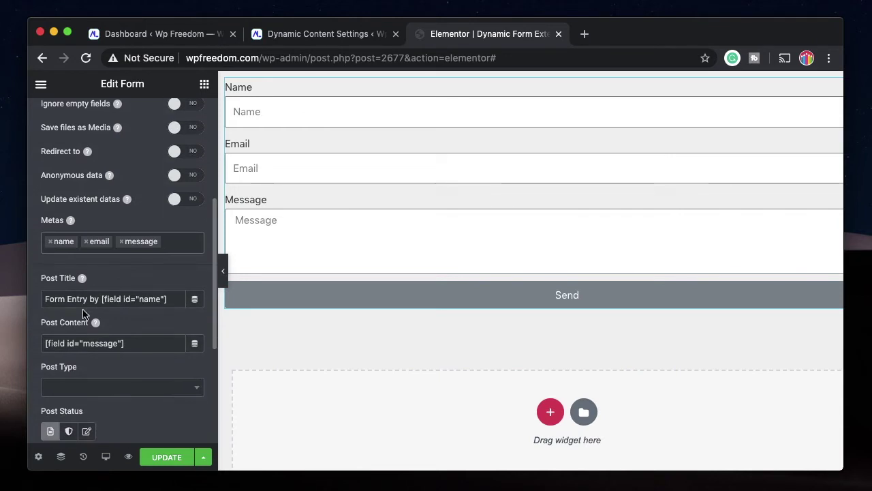
triple_click(93, 300)
left_click(96, 303)
triple_click(82, 297)
left_click(82, 297)
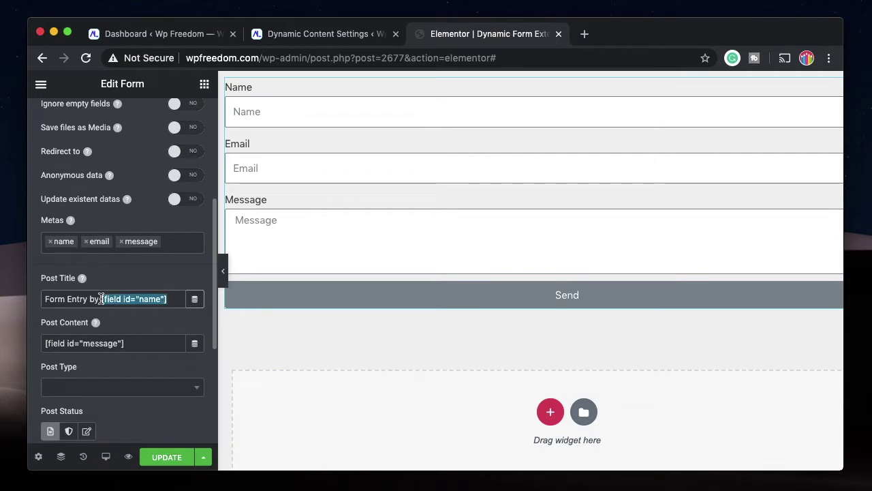
left_click_drag(100, 299, 166, 298)
scroll(145, 259, "up", 2)
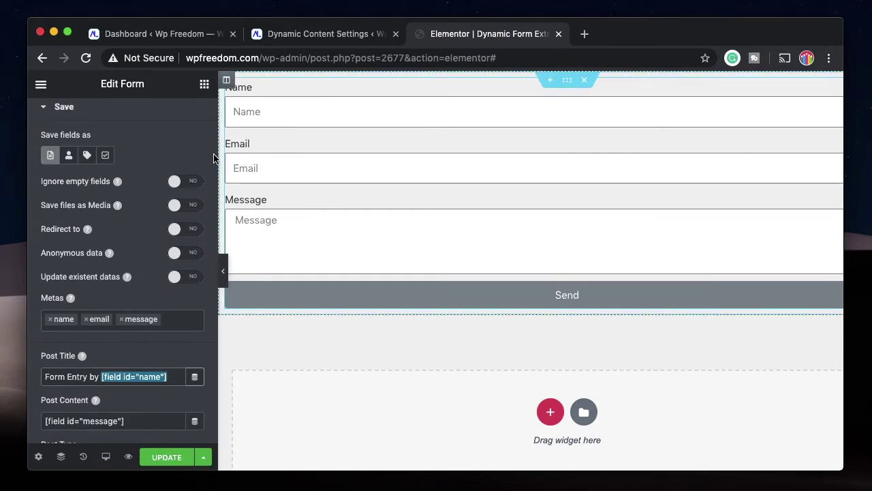
triple_click(71, 377)
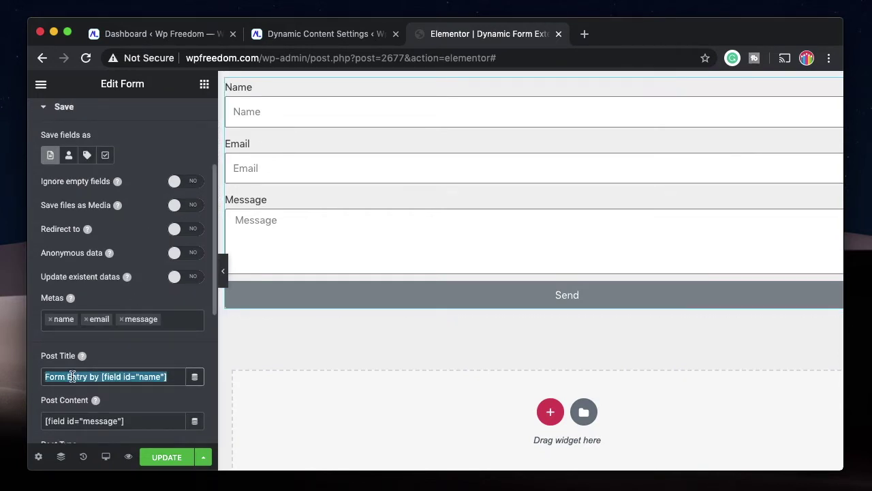
double_click(72, 376)
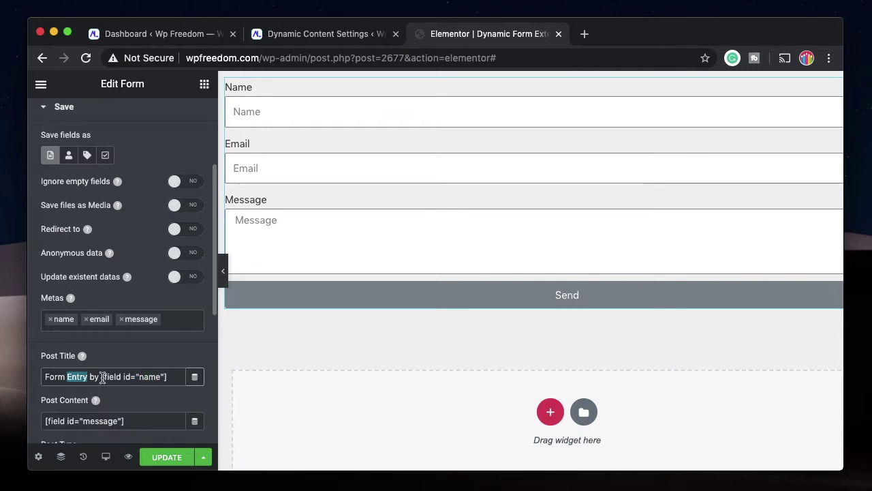
left_click(100, 376)
scroll(103, 272, "up", 4)
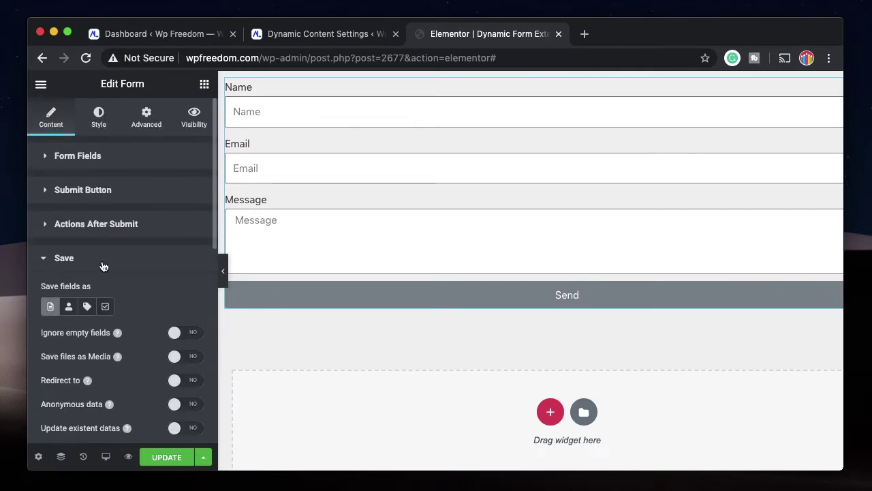
left_click(92, 167)
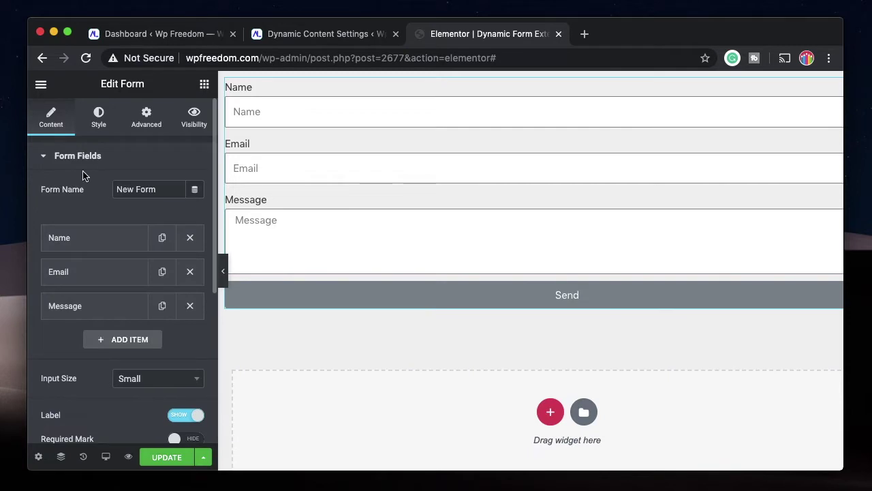
left_click(88, 240)
left_click(107, 275)
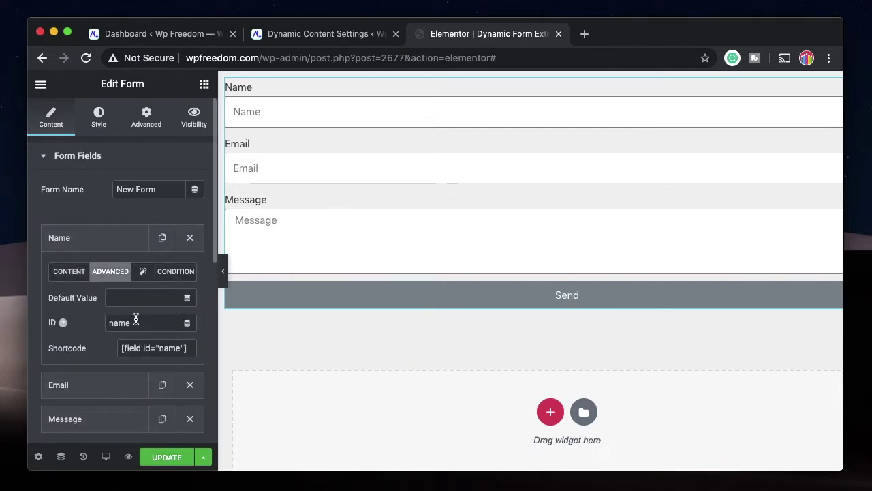
double_click(135, 323)
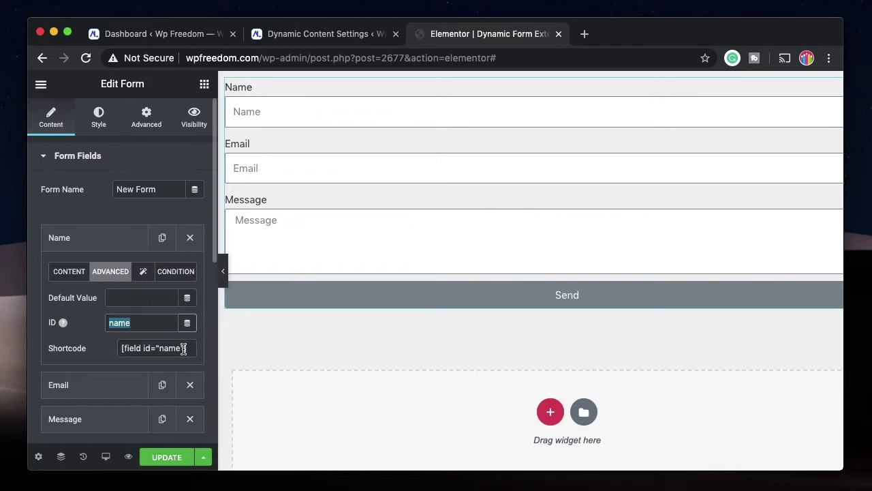
type("name1")
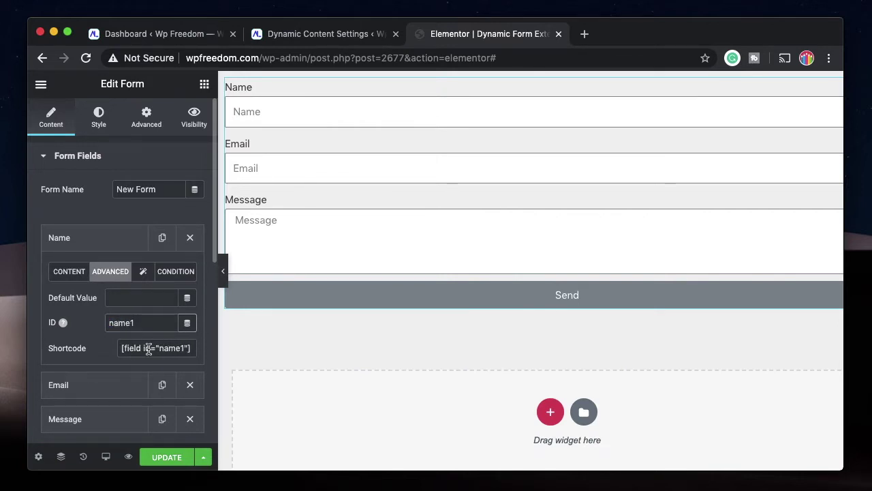
key("BackSpace")
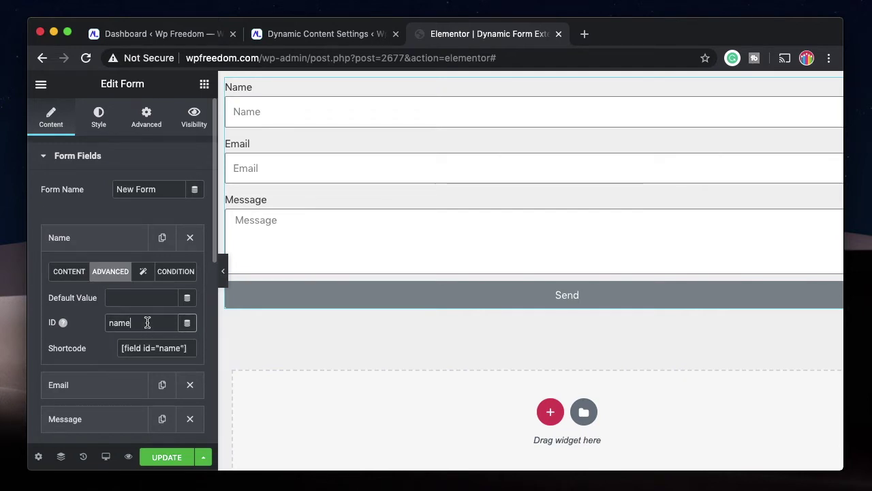
left_click(87, 248)
scroll(82, 337, "down", 5)
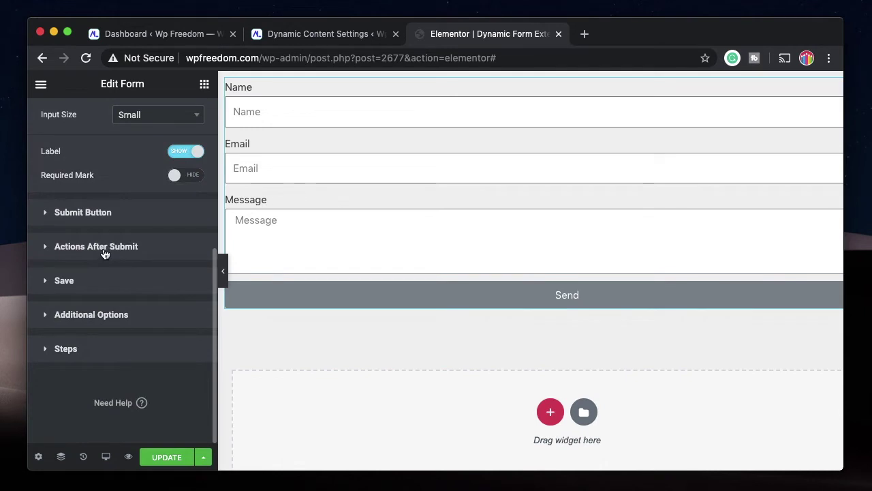
Review the Post Title "Form Entry by [field id="name"]" and Post Content [field id="message"].
left_click(100, 291)
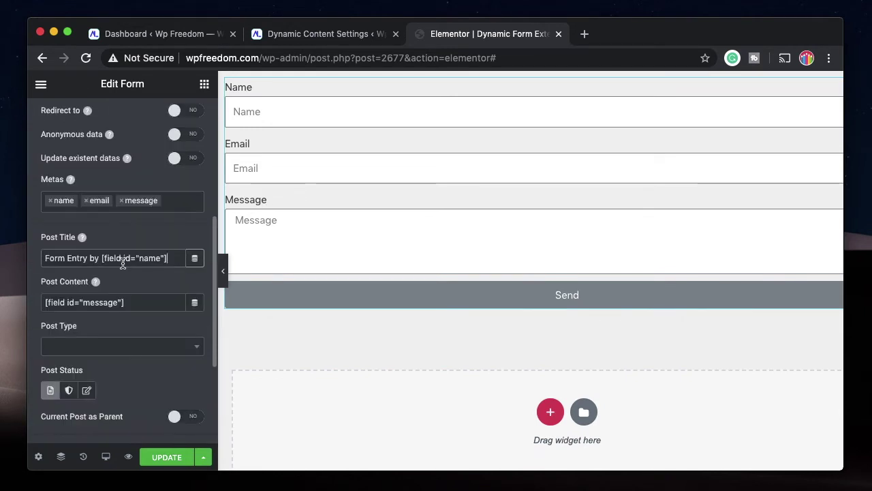
triple_click(123, 264)
left_click(137, 303)
triple_click(136, 303)
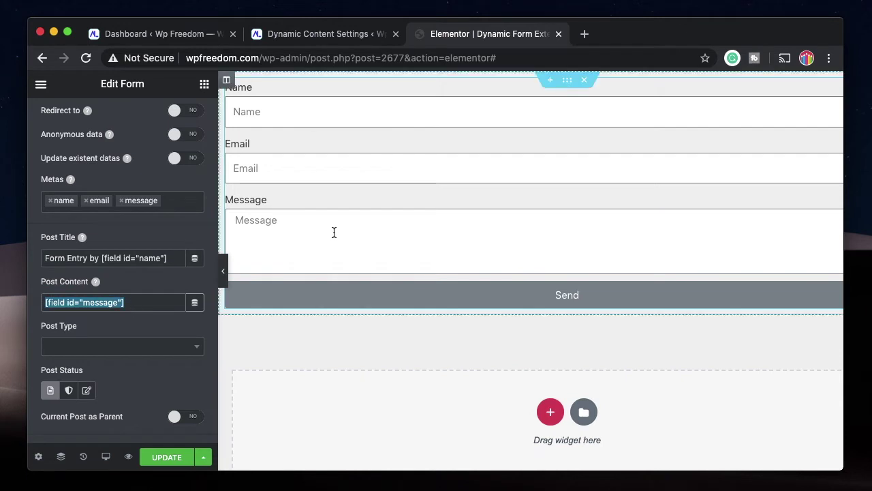
left_click(163, 300)
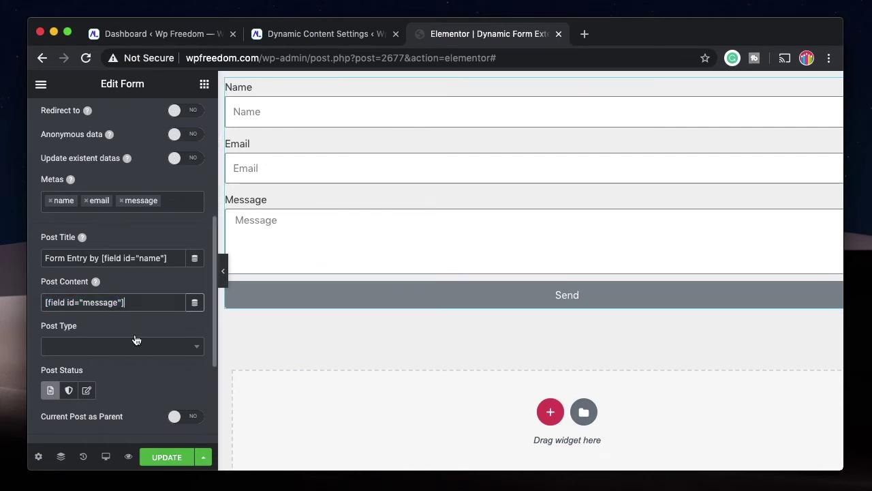
Set the Save action's Post Type to Posts.
left_click(177, 350)
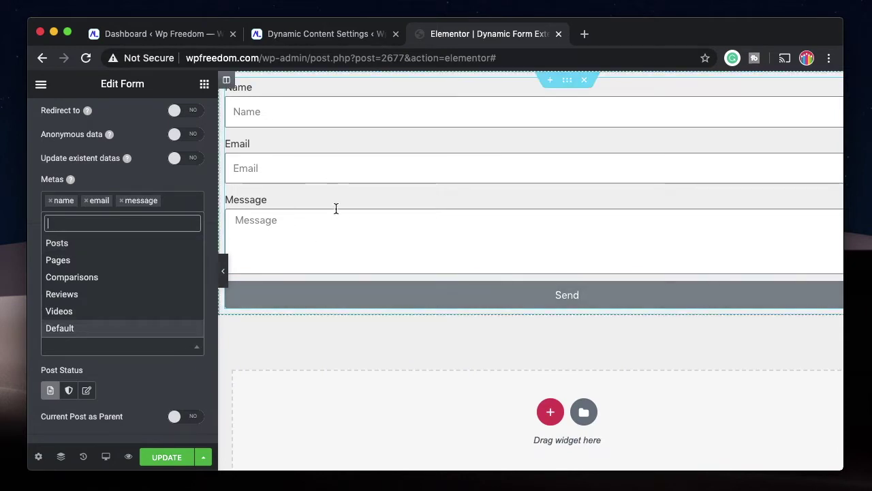
left_click(131, 244)
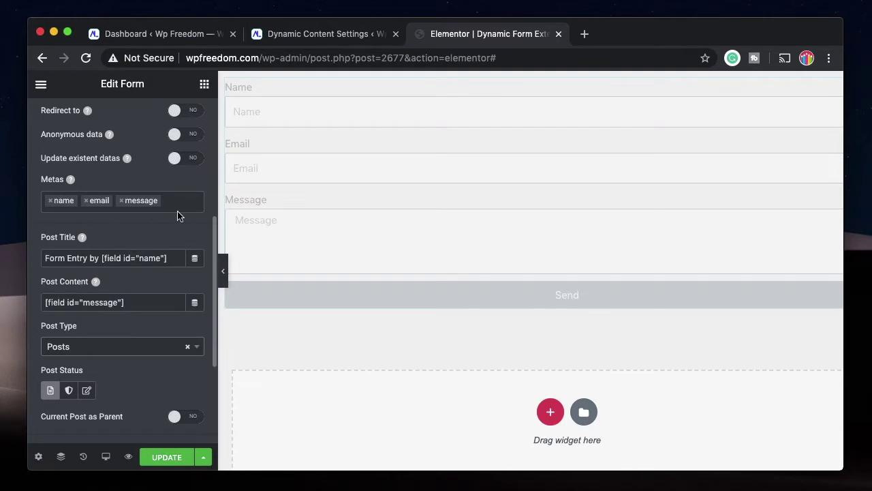
left_click(145, 346)
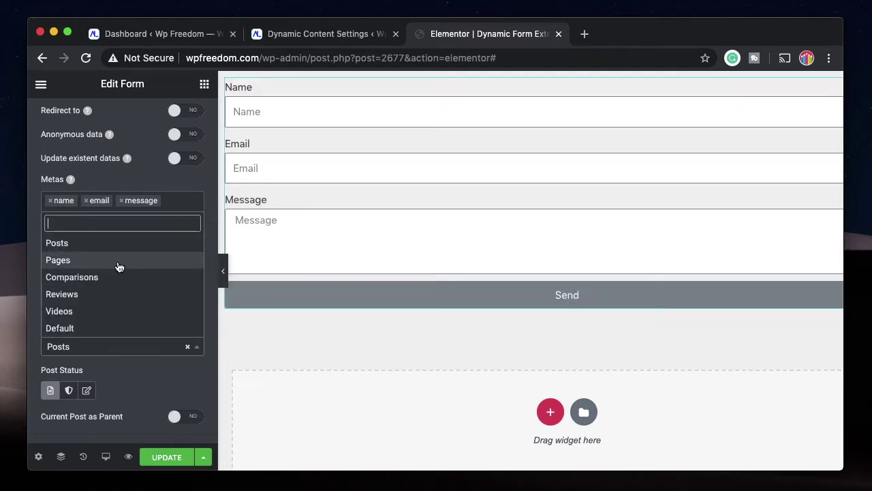
left_click(122, 248)
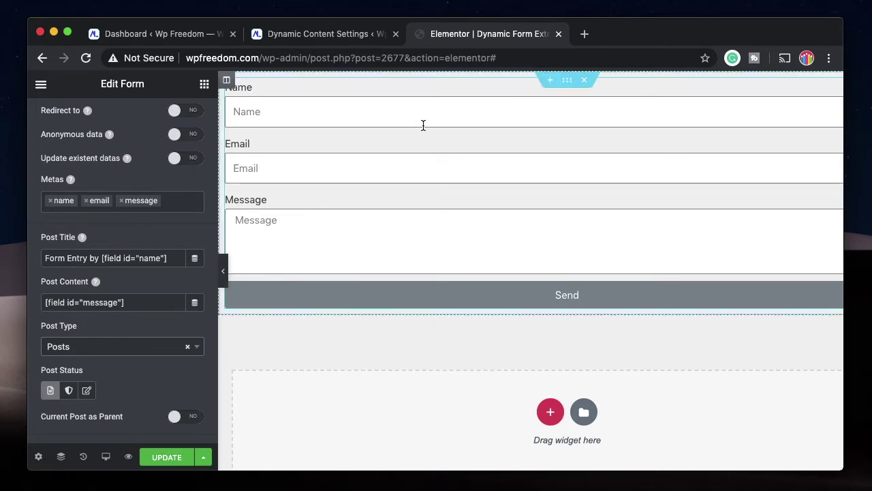
scroll(150, 329, "down", 2)
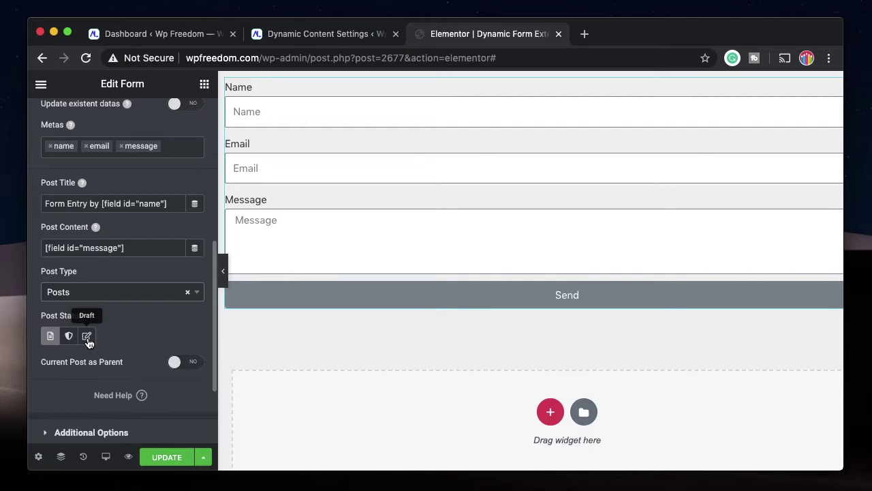
Set saved entries' status to Publish and update the form.
left_click(53, 337)
scroll(161, 287, "down", 1)
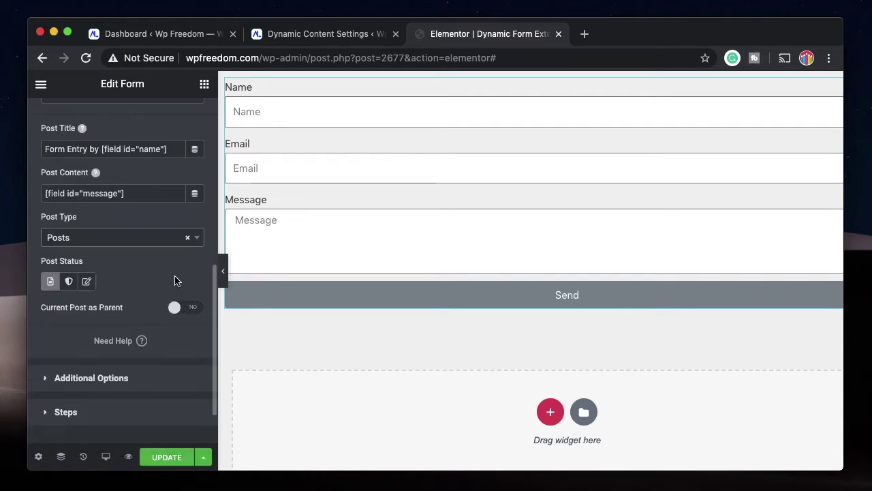
left_click(171, 458)
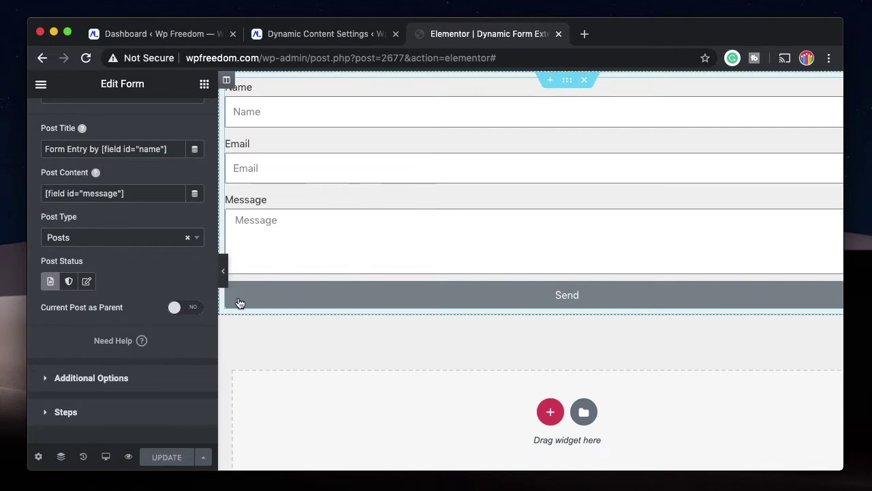
Preview the form, autofill Name, Email and Message, and send a test entry successfully.
left_click(128, 456)
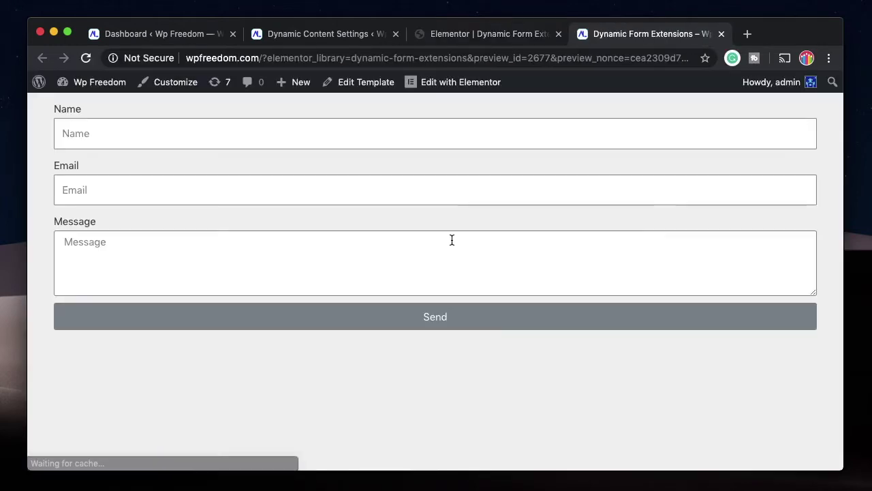
left_click(290, 130)
type("kar")
key("Down")
key("Return")
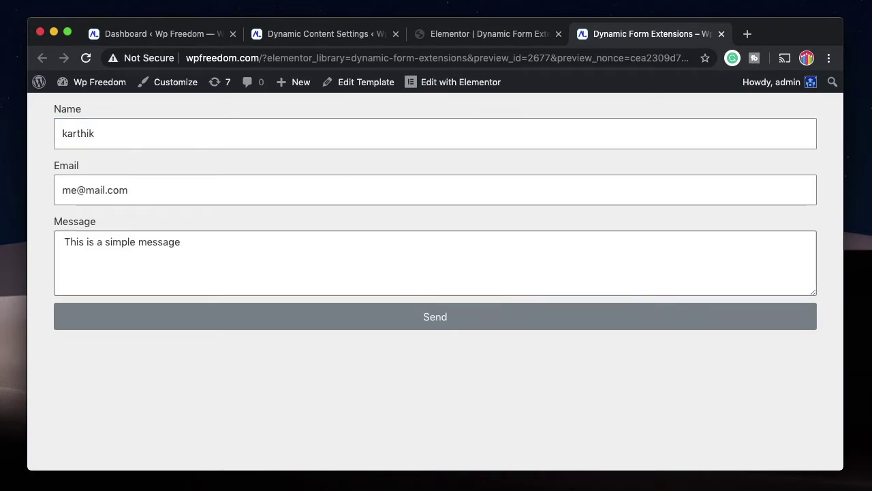
left_click(321, 316)
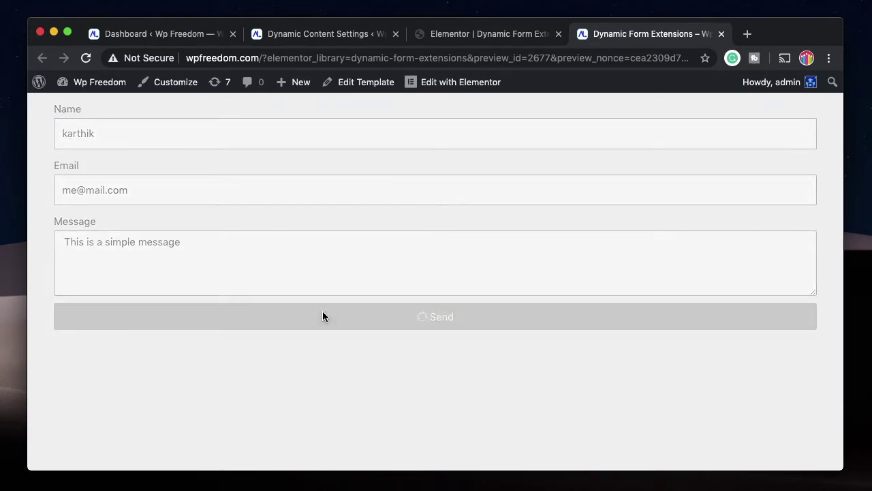
triple_click(178, 345)
left_click(298, 377)
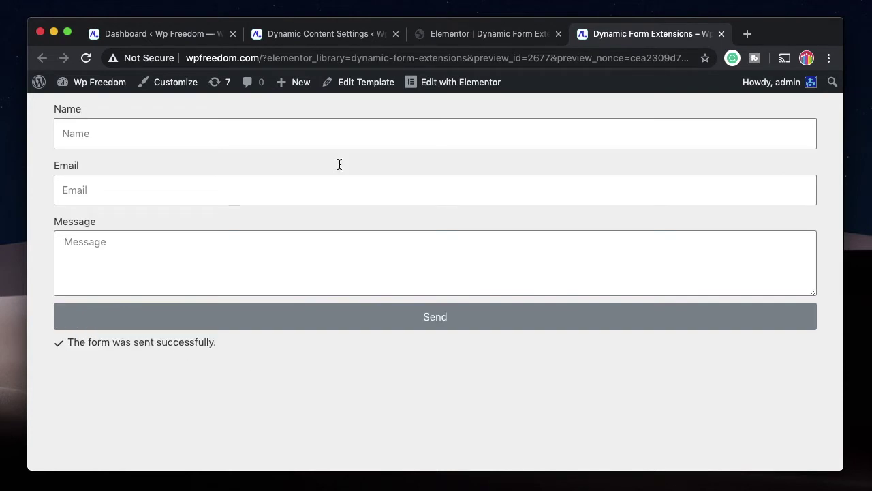
left_click(463, 35)
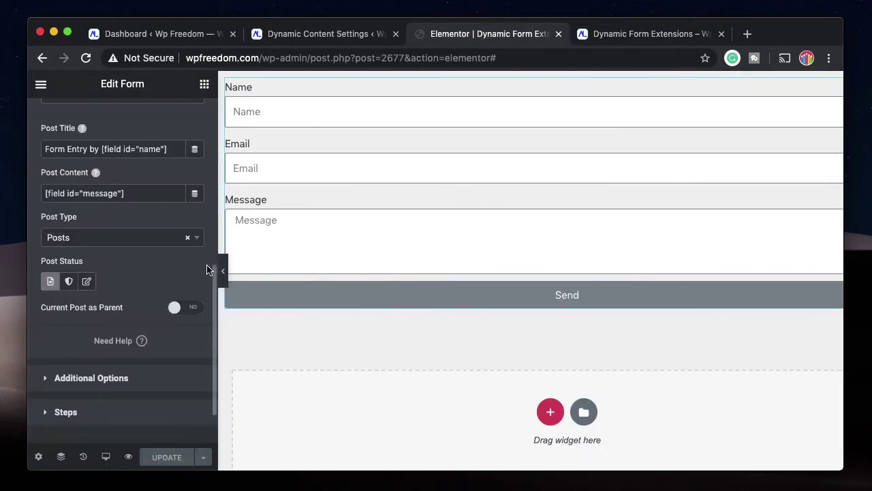
scroll(127, 255, "up", 3)
scroll(109, 232, "down", 1)
Open the new form entry post from All Posts in the editor.
left_click(159, 33)
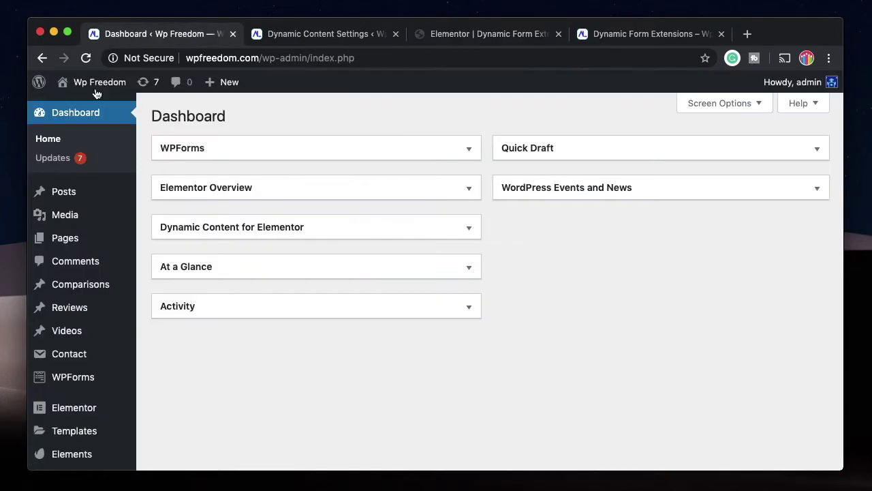
mouse_move(63, 201)
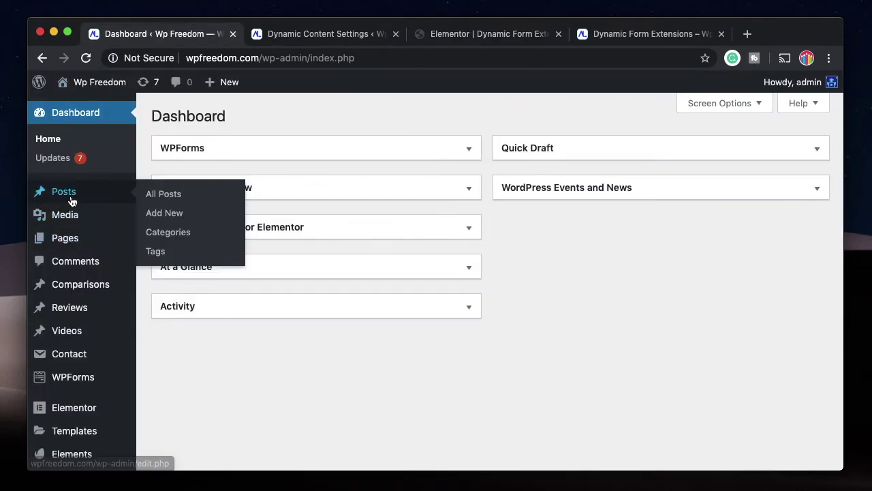
left_click(149, 197)
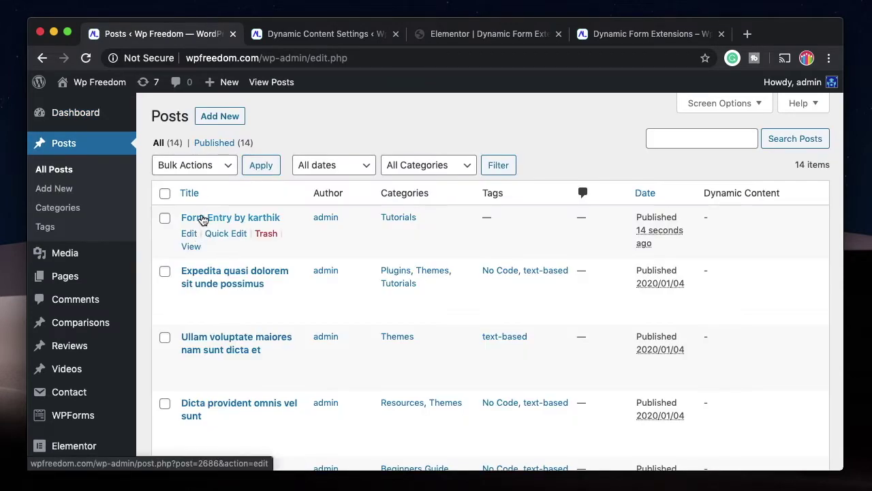
left_click(189, 233)
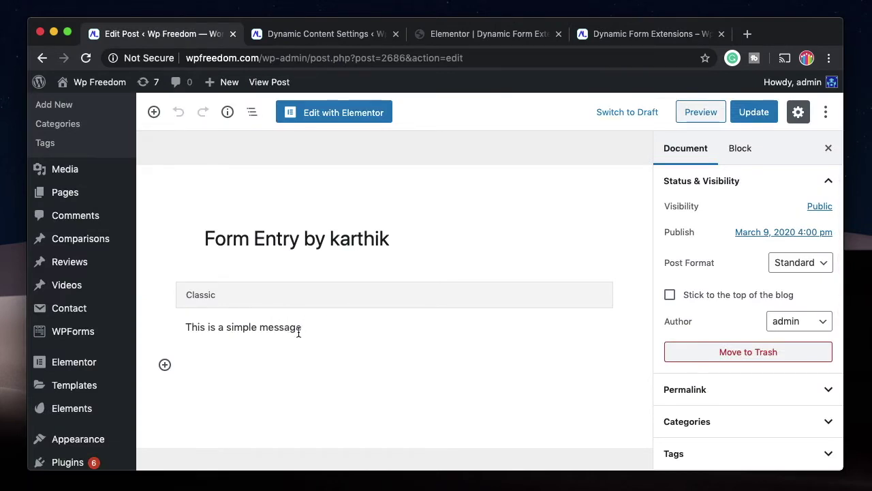
Compare the entry post with the submitted form page and check its categories and tags.
left_click(602, 32)
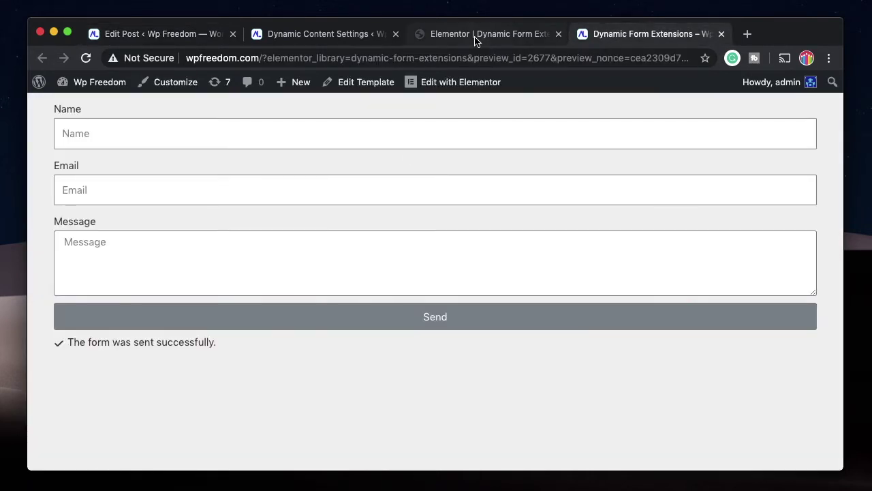
left_click(475, 35)
left_click(160, 33)
scroll(723, 313, "down", 3)
left_click(754, 257)
left_click(755, 258)
left_click(752, 273)
left_click(752, 273)
scroll(494, 306, "down", 4)
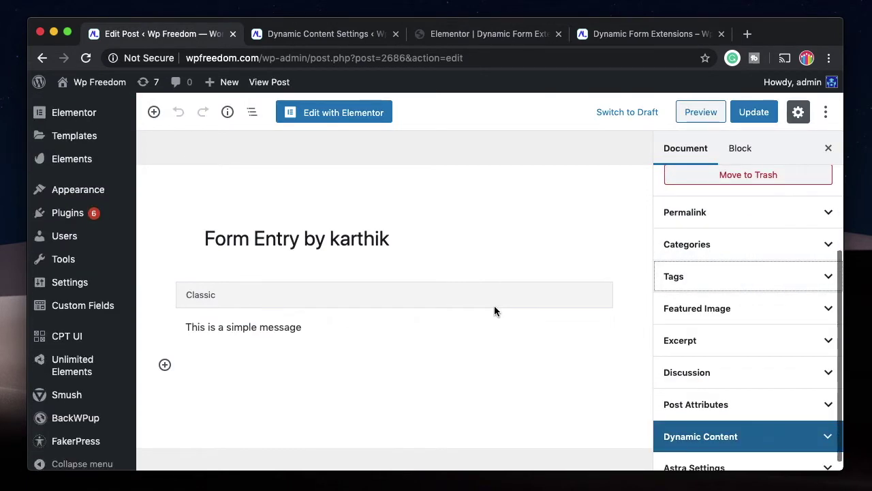
scroll(494, 305, "up", 5)
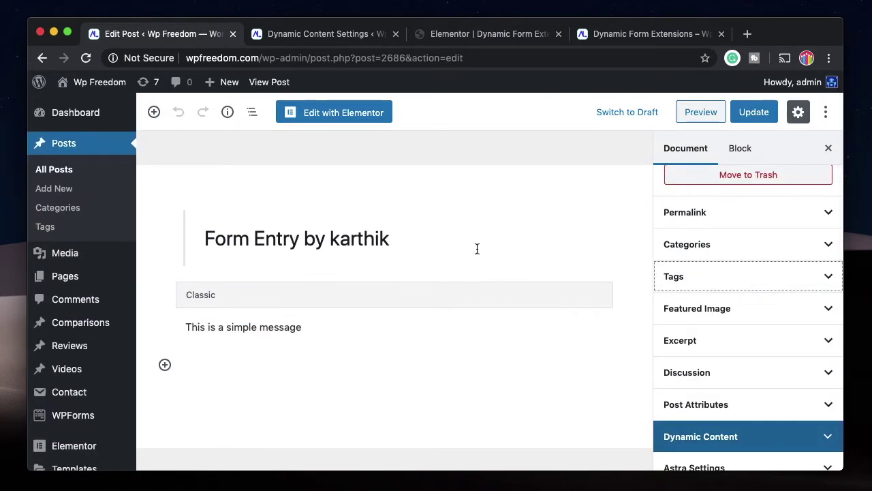
left_click(627, 35)
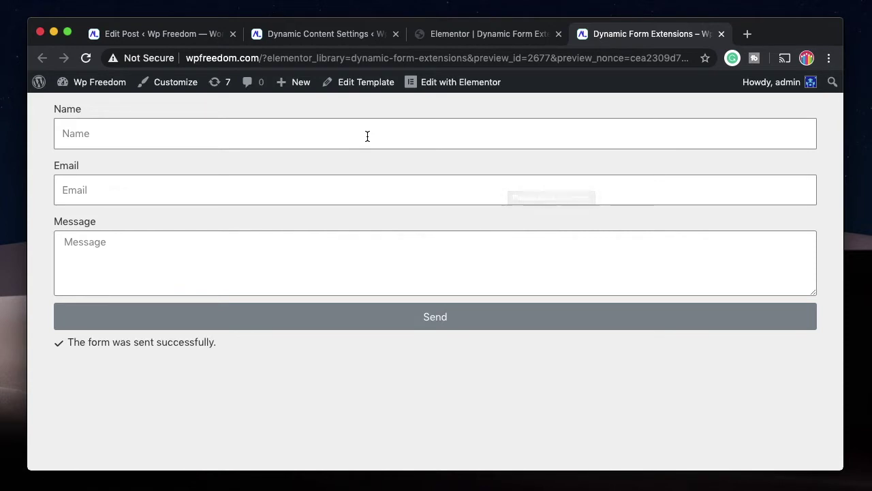
left_click(178, 35)
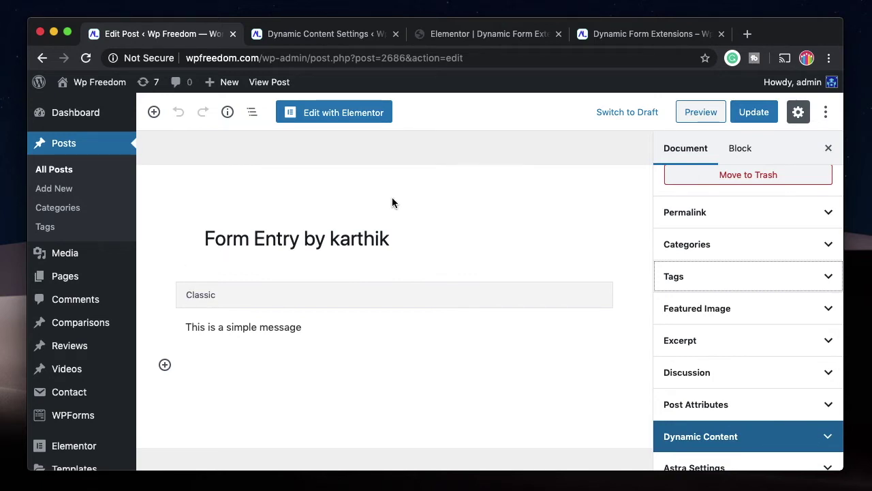
Reveal the Custom Fields submenu in the admin sidebar.
mouse_move(76, 350)
scroll(69, 346, "down", 10)
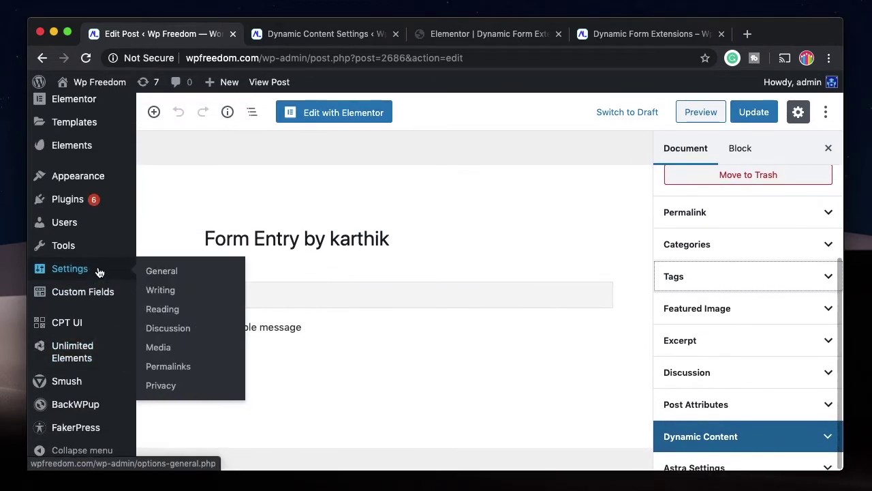
mouse_move(94, 216)
scroll(81, 247, "up", 1)
mouse_move(68, 366)
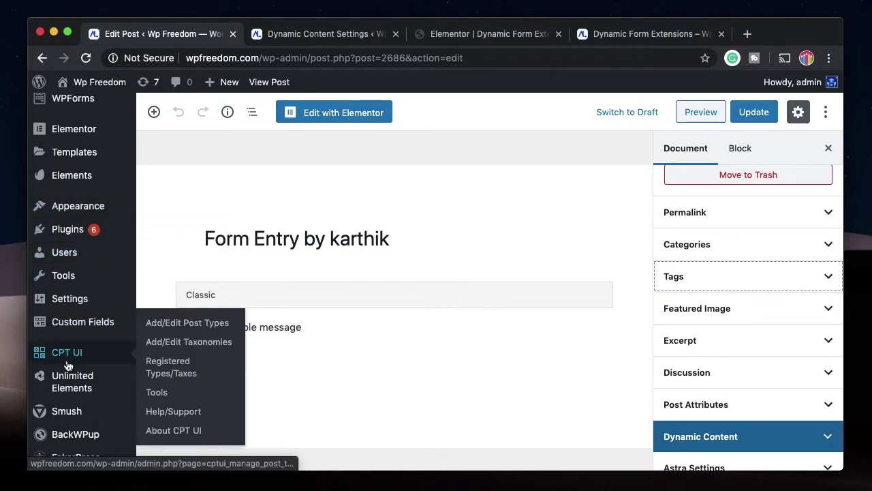
scroll(68, 360, "up", 5)
mouse_move(79, 279)
scroll(78, 279, "down", 5)
mouse_move(82, 300)
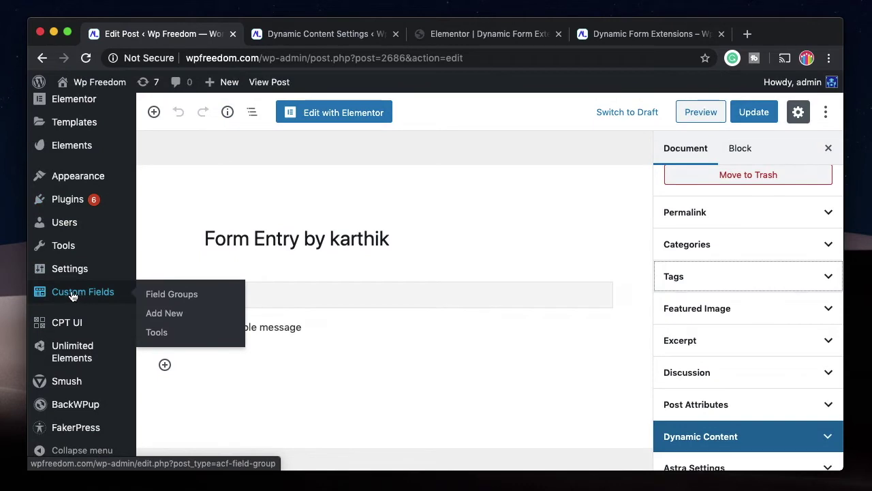
Create a new field group titled 'Form Entries' and add its first field.
left_click(154, 316)
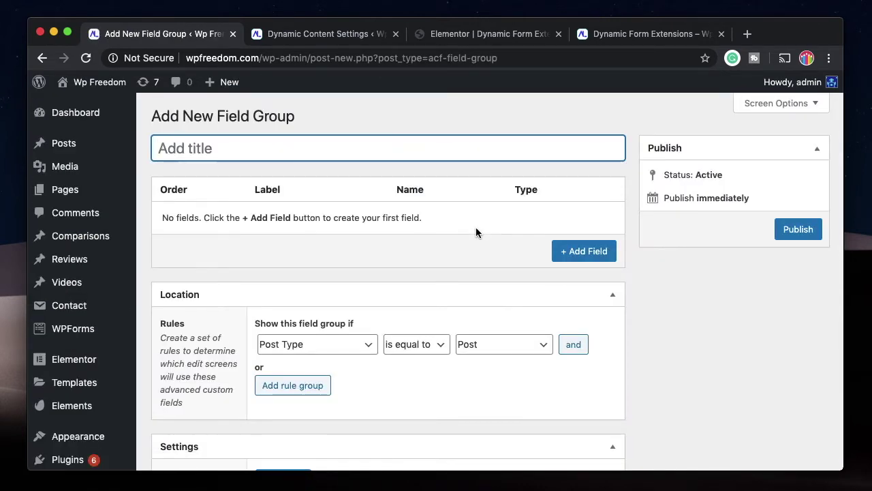
type("Form Entries")
left_click(584, 251)
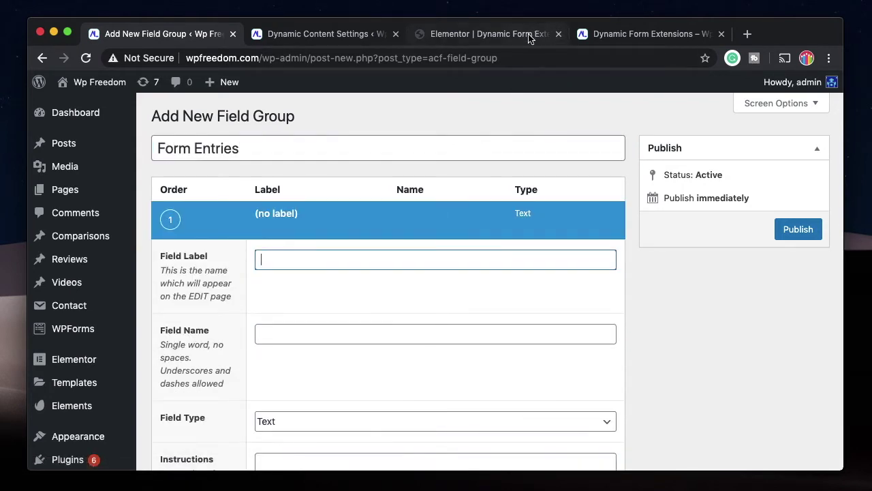
Look up the Name field's ID in the Elementor form settings.
left_click(500, 39)
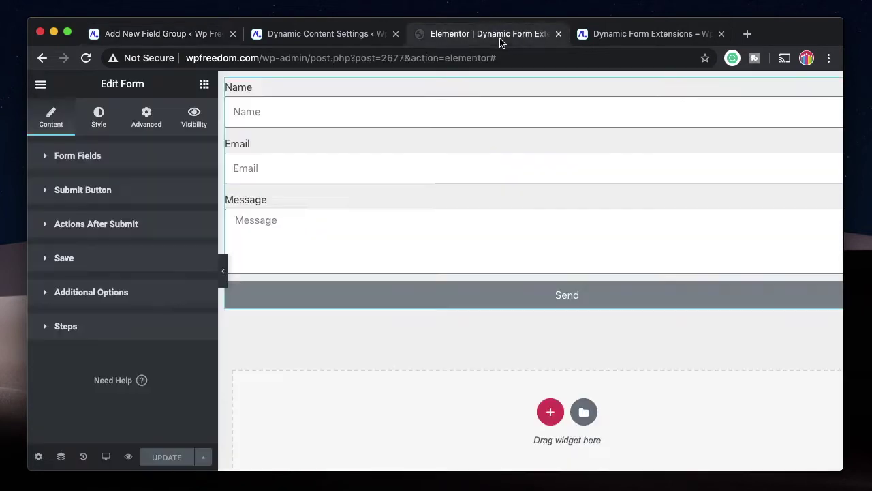
left_click(359, 153)
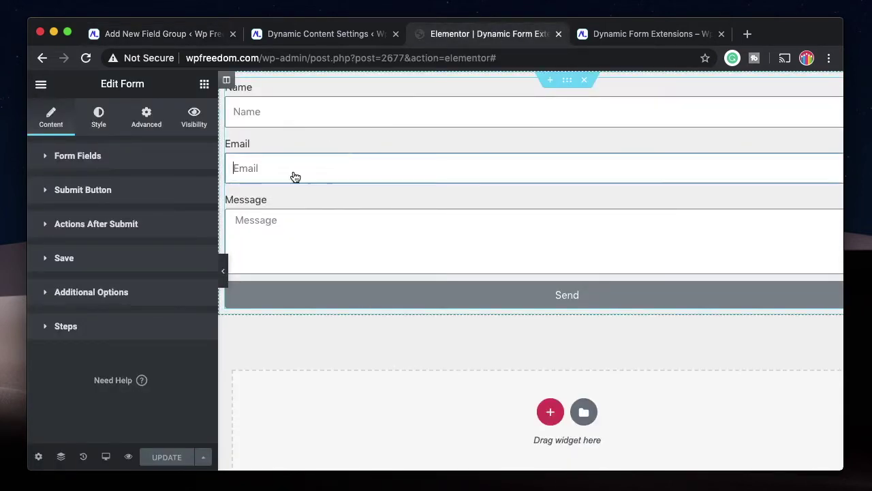
left_click(125, 168)
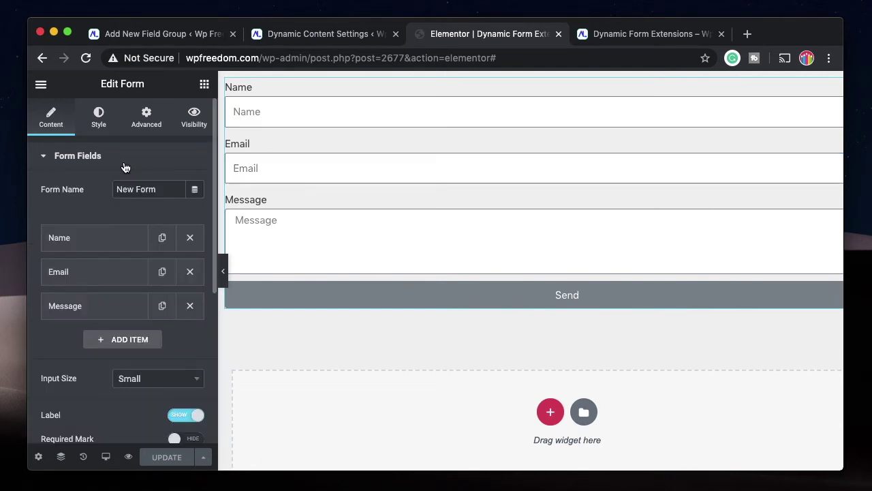
left_click(113, 240)
left_click(116, 273)
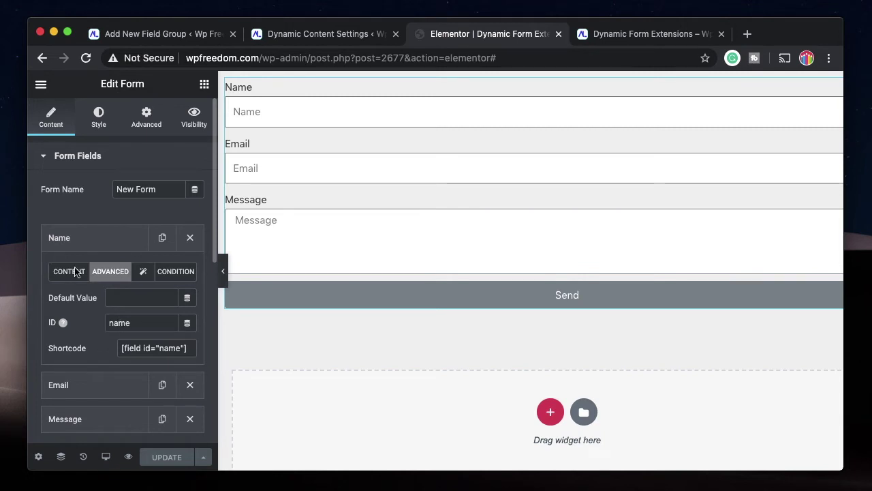
left_click(87, 239)
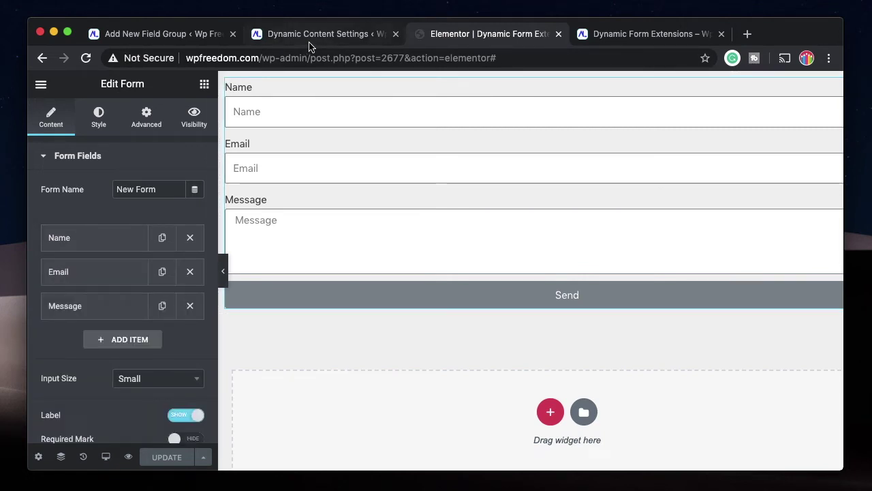
Label the first field Name with field name name, matching the Elementor ID.
left_click(311, 38)
left_click(453, 35)
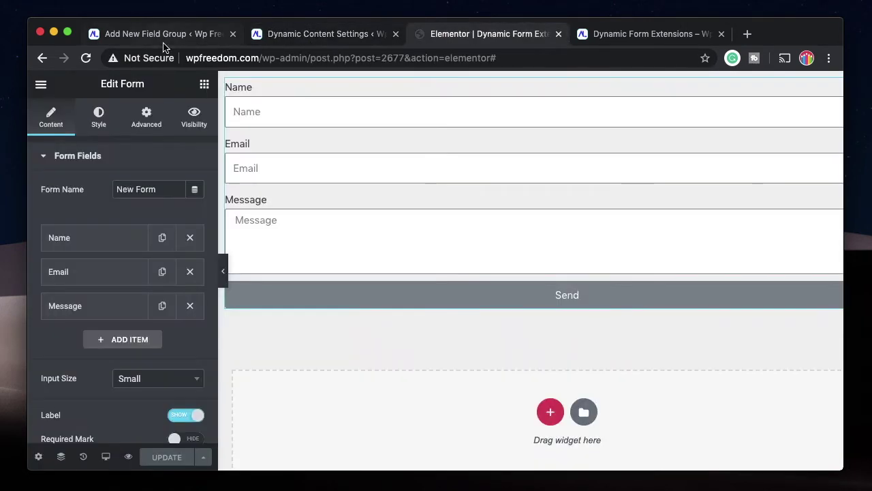
left_click(163, 35)
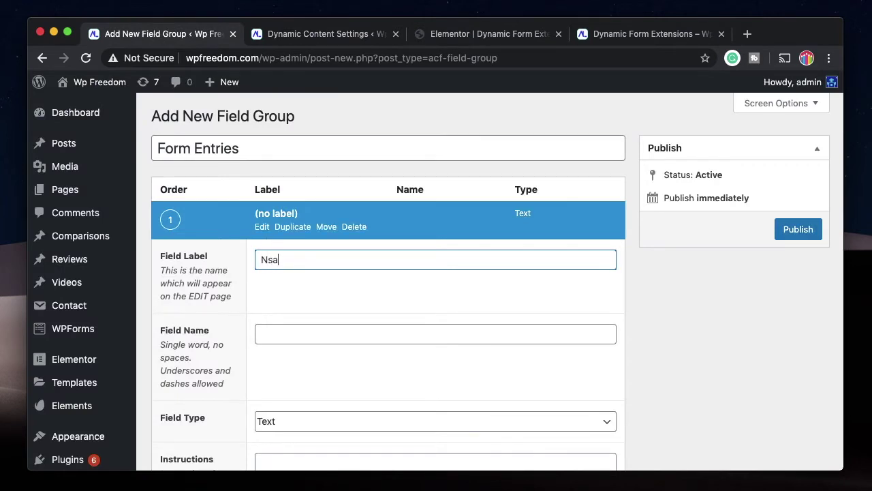
left_click(306, 331)
left_click(503, 38)
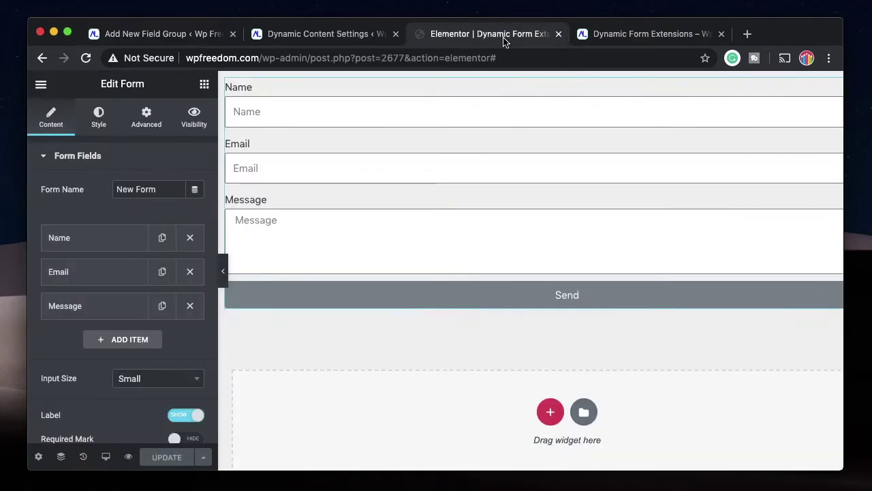
left_click(99, 240)
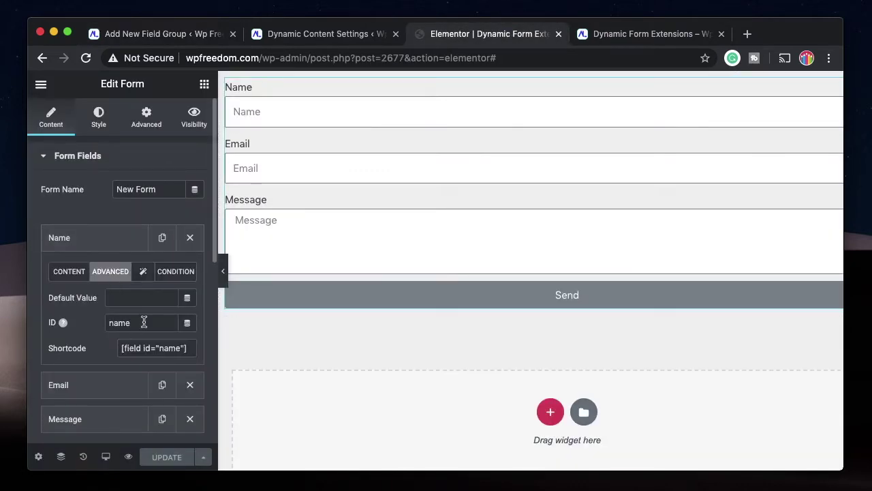
left_click(158, 34)
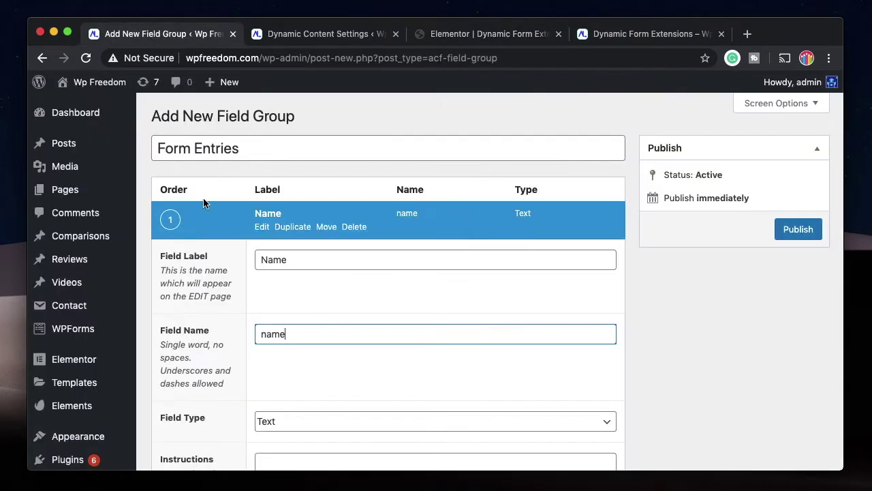
scroll(257, 337, "down", 3)
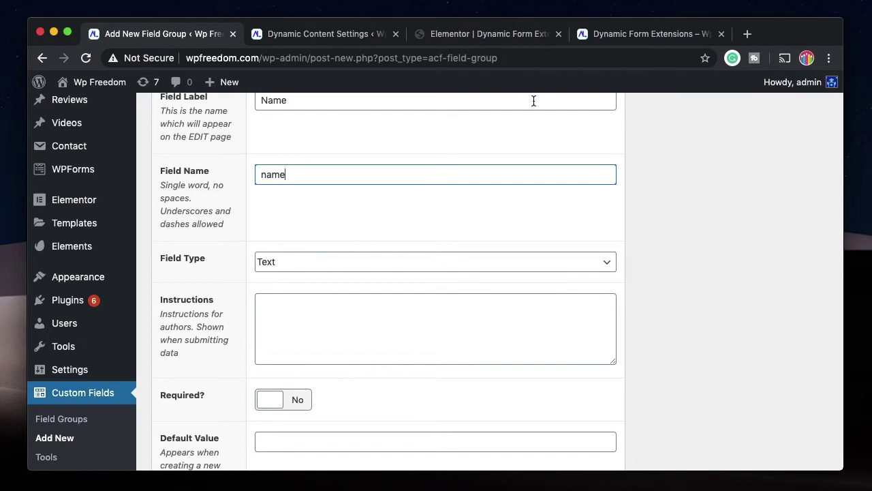
scroll(449, 269, "down", 10)
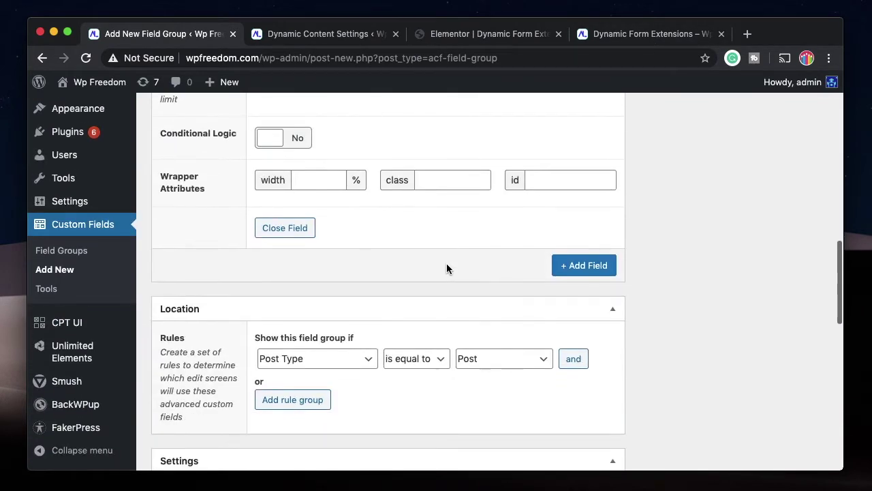
Add a second field labelled email, checking the Email field's ID in Elementor.
left_click(603, 227)
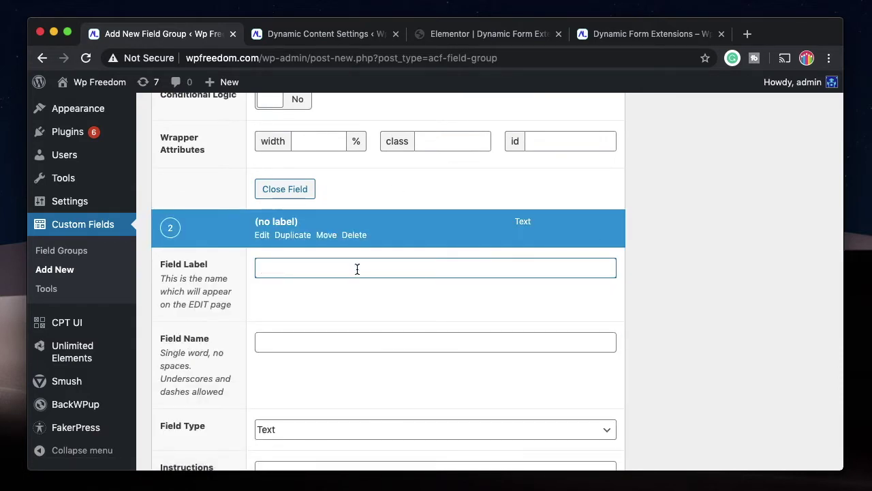
type("email")
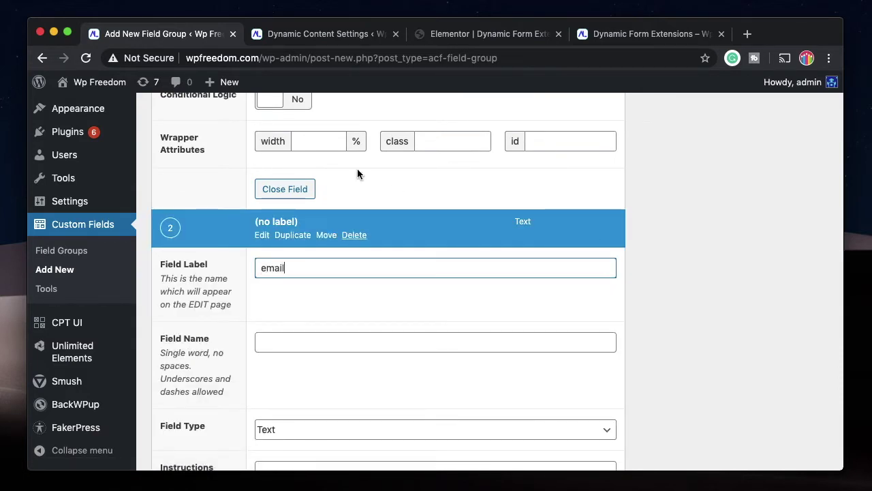
left_click(482, 34)
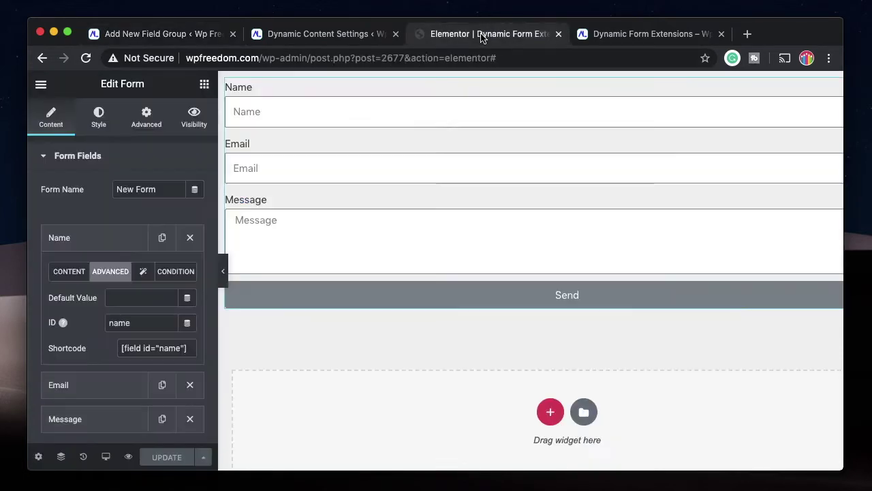
left_click(120, 233)
left_click(111, 276)
left_click(111, 306)
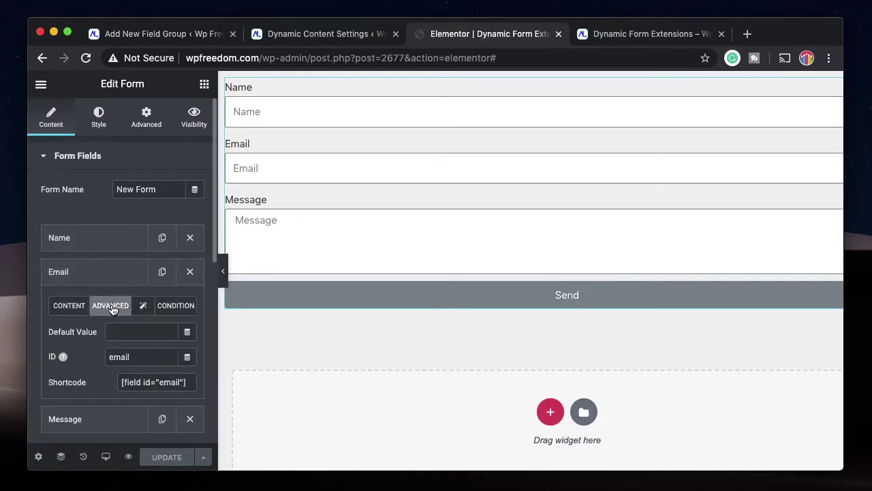
left_click(148, 35)
Collapse the email and Name field details and glance at the live form preview.
scroll(317, 272, "down", 1)
scroll(313, 299, "down", 1)
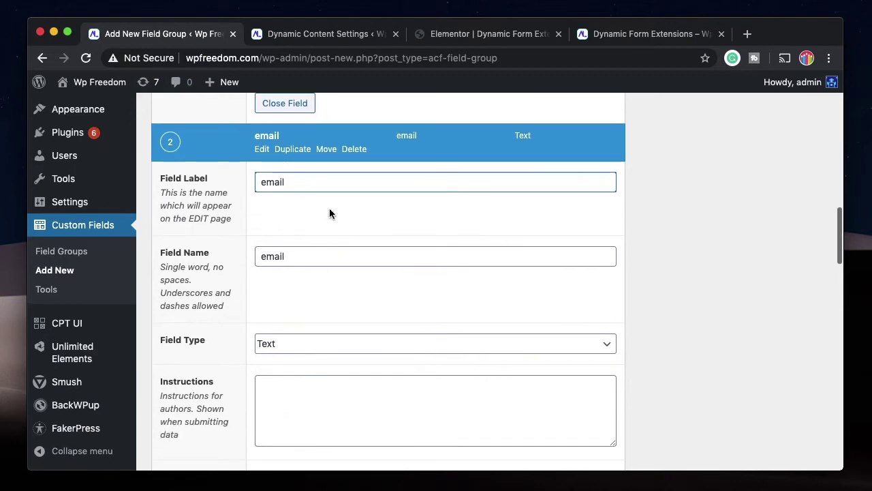
scroll(329, 273, "down", 1)
scroll(328, 318, "up", 2)
left_click(263, 213)
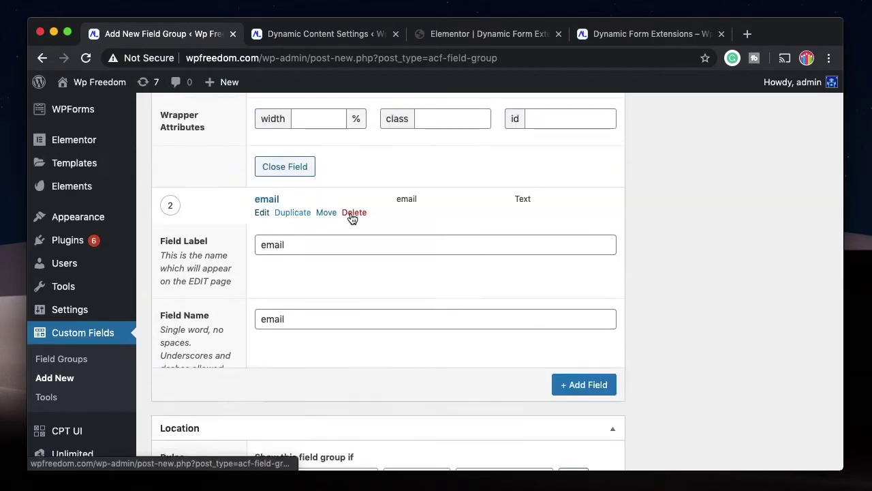
scroll(388, 223, "up", 3)
scroll(387, 219, "up", 7)
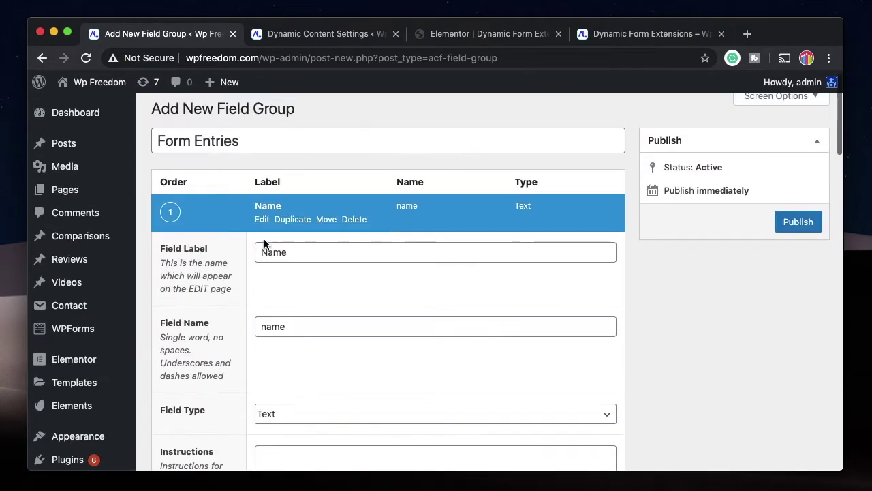
left_click(263, 219)
scroll(295, 283, "down", 2)
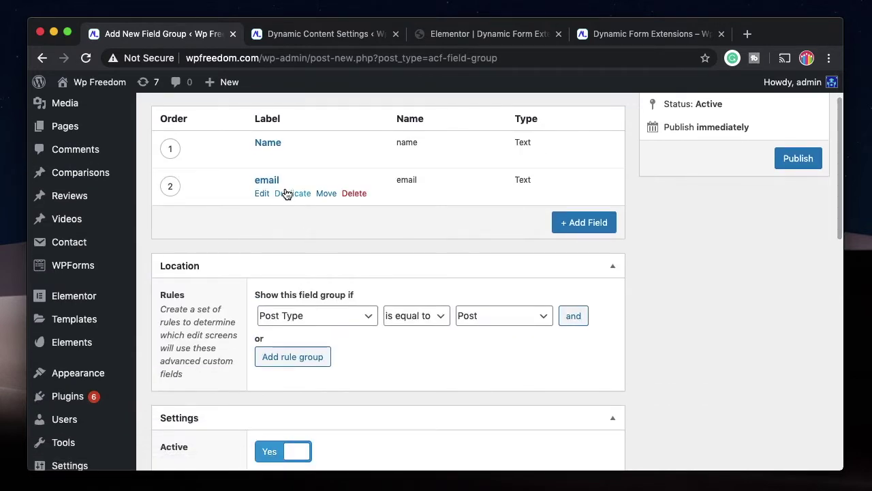
left_click(622, 34)
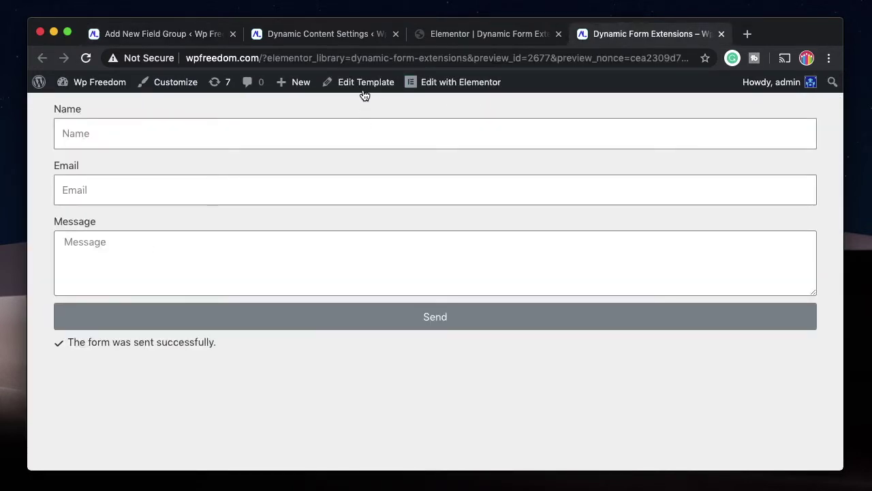
left_click(163, 34)
scroll(226, 333, "down", 1)
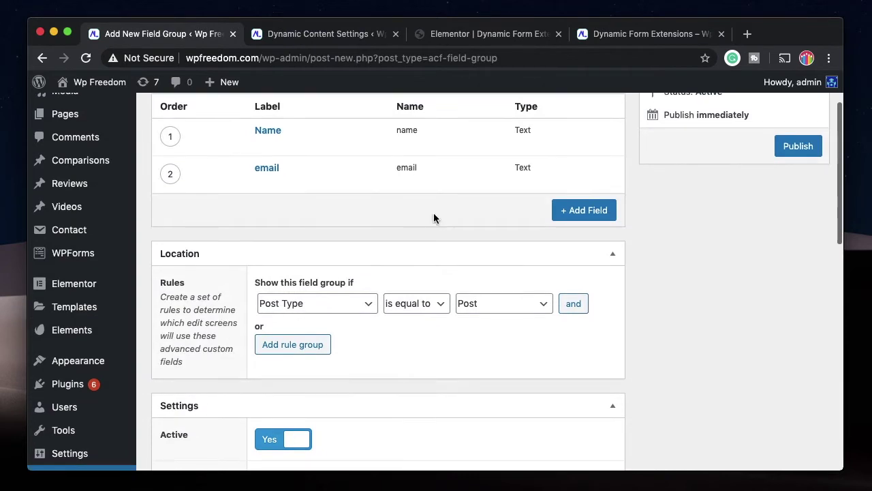
Add a third field named message with Field Type Text Area.
left_click(579, 210)
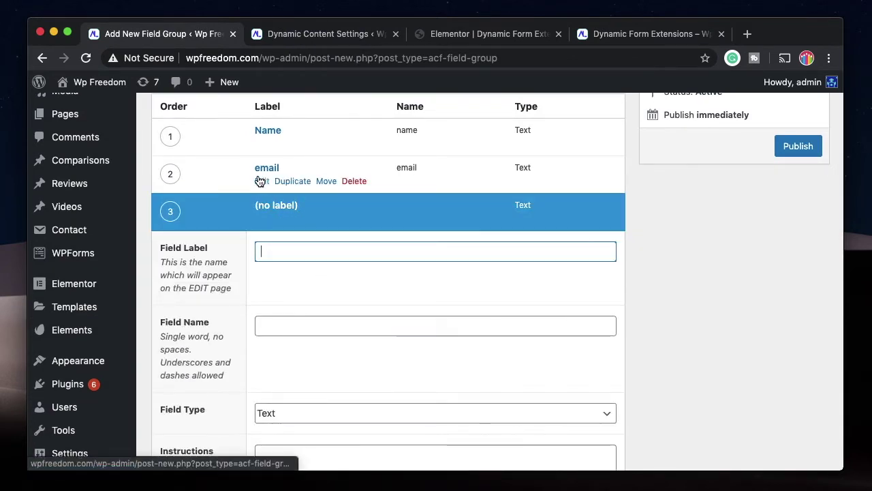
type("message")
scroll(341, 300, "down", 3)
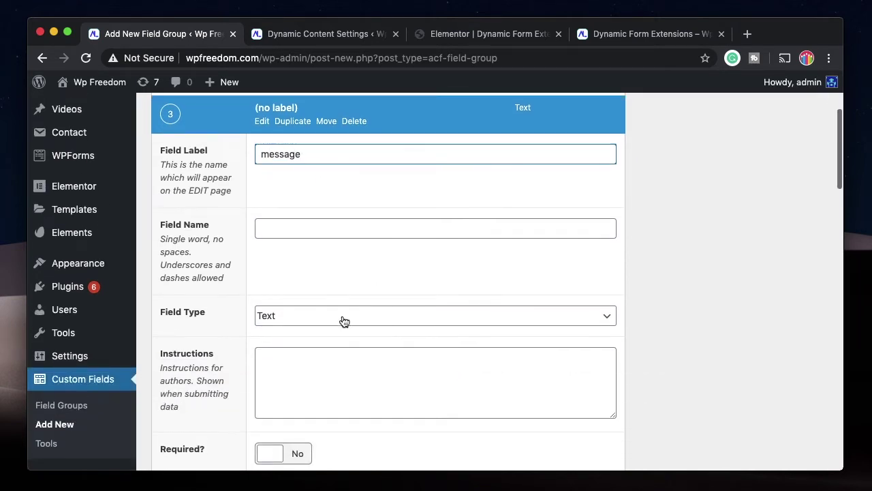
left_click(350, 322)
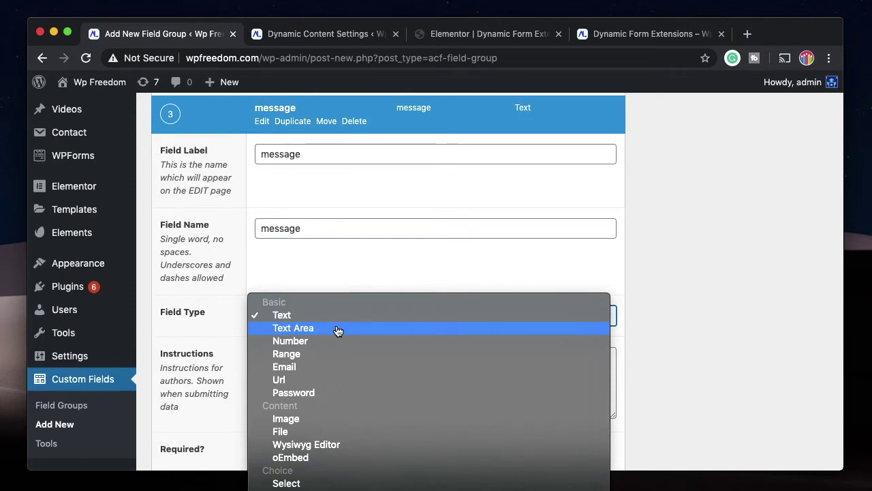
left_click(337, 329)
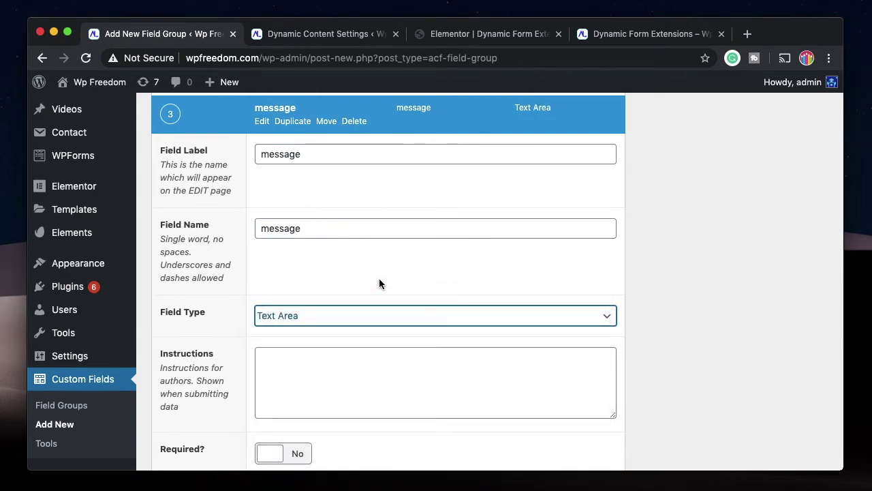
Keep location Post Type equals Post and position Normal (after content), then publish Form Entries.
left_click(269, 129)
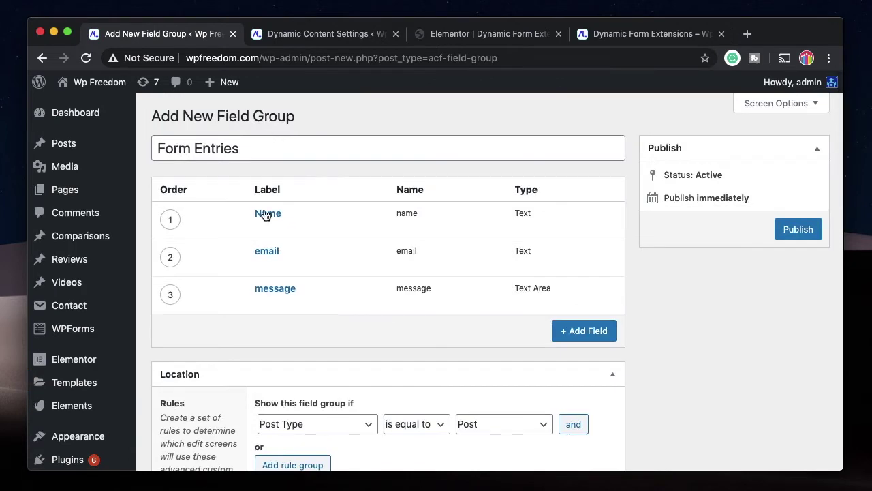
scroll(350, 345, "down", 5)
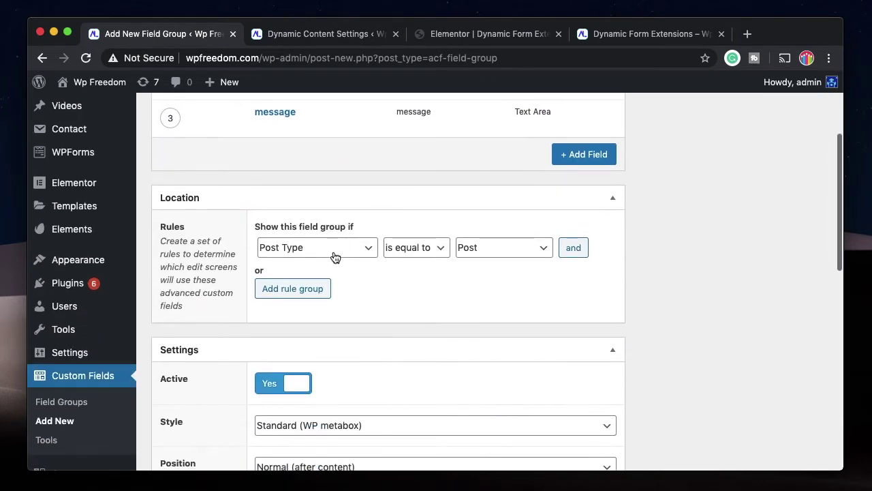
left_click(504, 251)
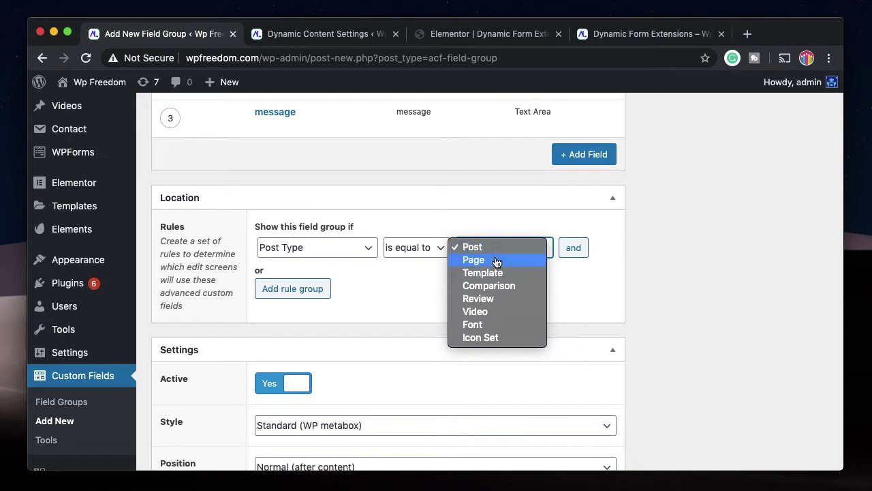
left_click(537, 249)
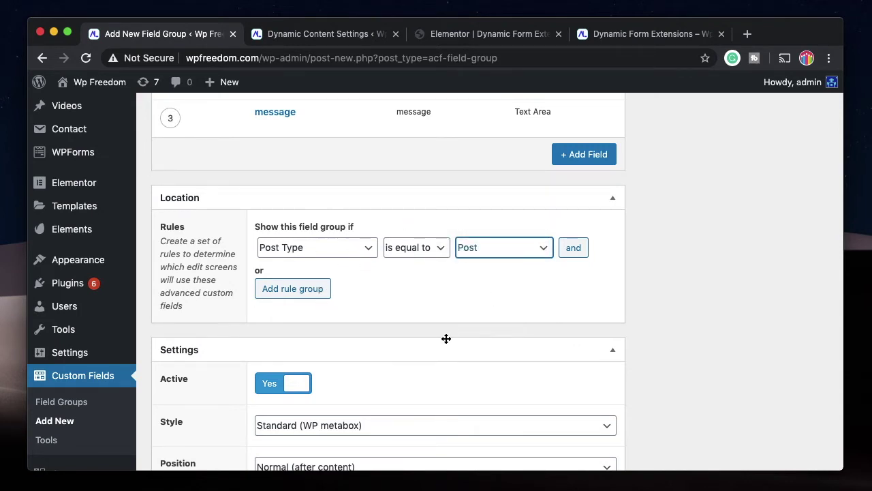
scroll(447, 339, "down", 3)
left_click(425, 325)
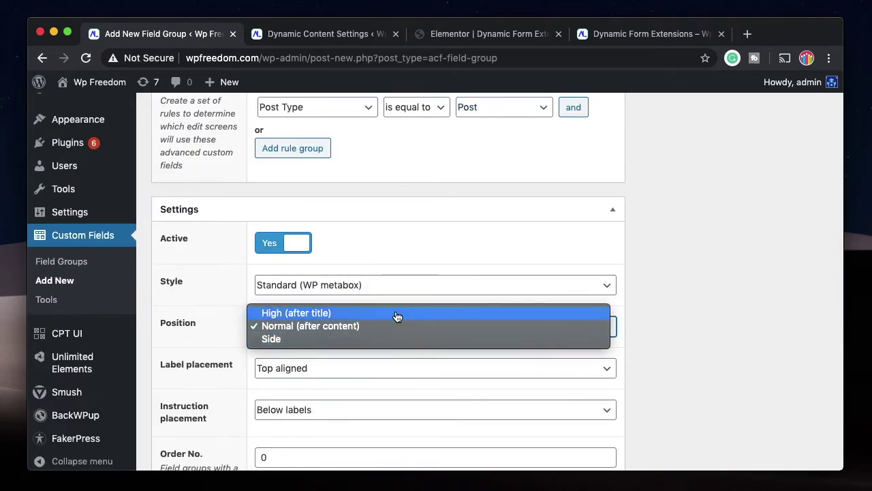
left_click(397, 327)
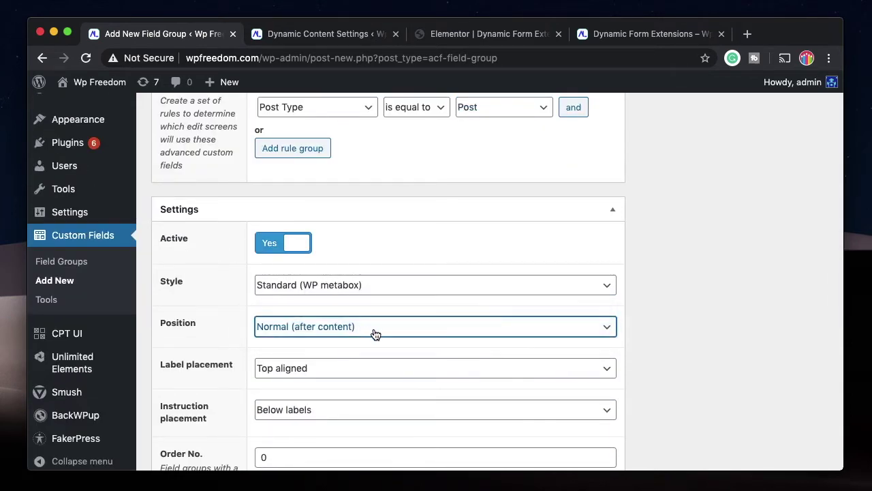
scroll(426, 307, "up", 7)
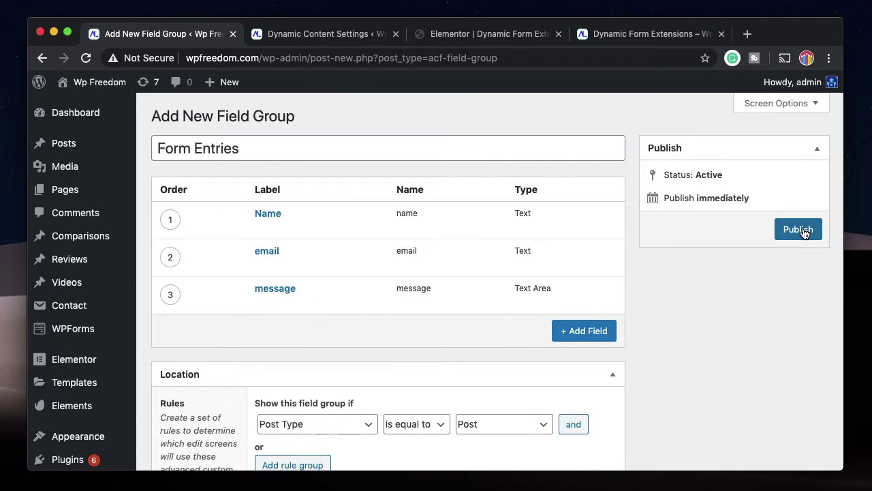
left_click(800, 230)
Open the submitted form entry post from All Posts for editing.
mouse_move(37, 146)
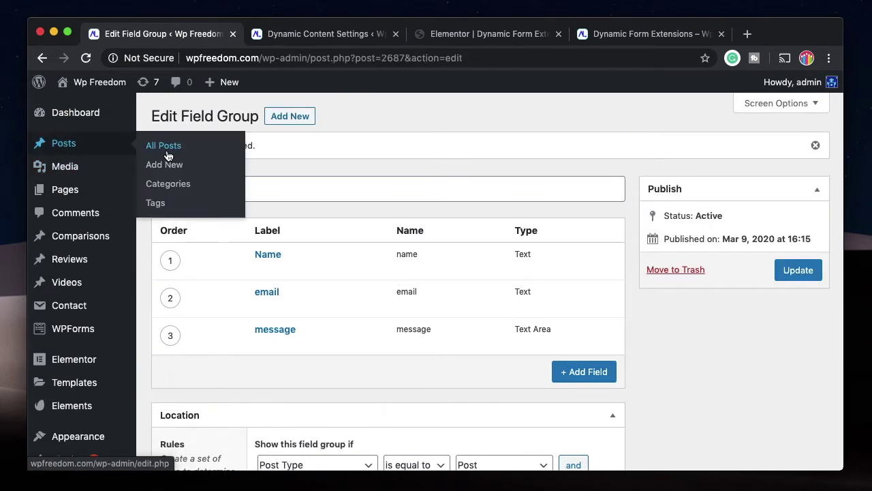
left_click(163, 144)
left_click(190, 234)
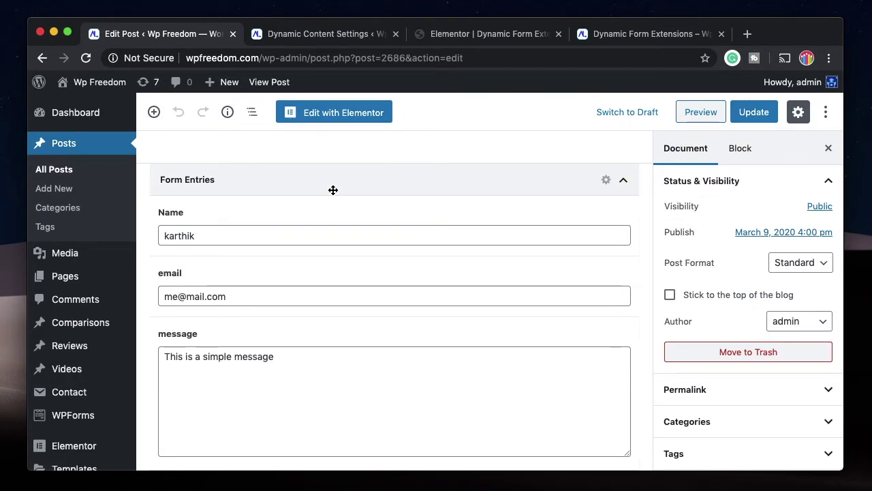
left_click(506, 36)
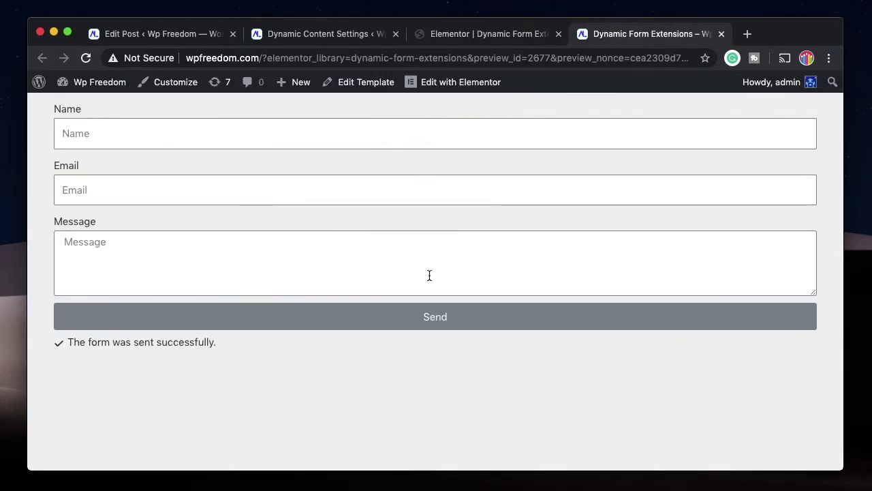
key("super+1")
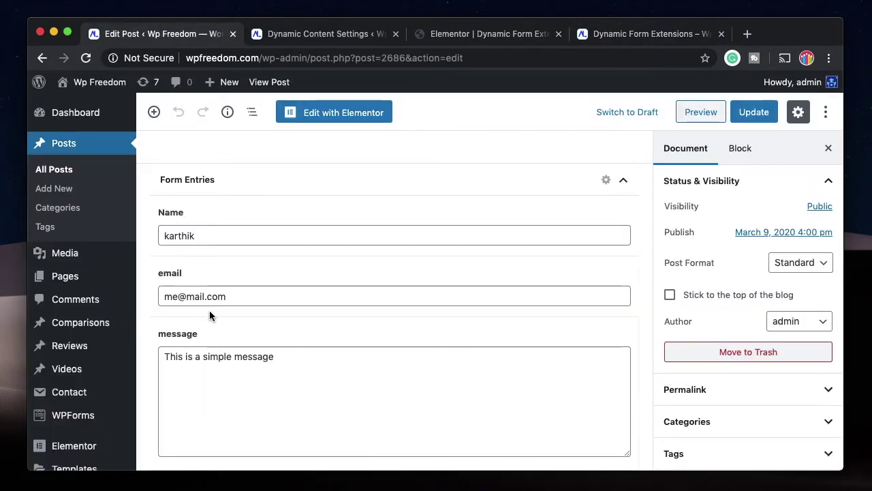
Review the saved message in the Form Entries box, then collapse the box.
left_click(277, 360)
left_click(403, 156)
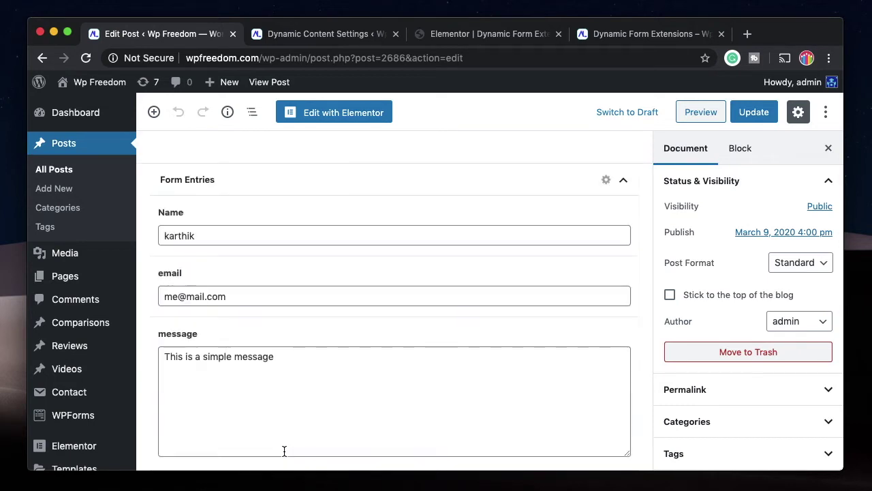
left_click(340, 184)
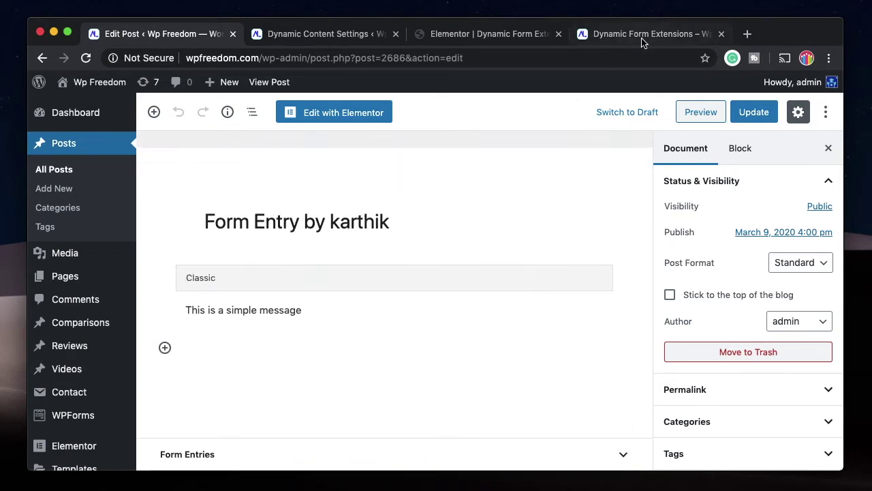
left_click(644, 34)
Add a new Number field to the Elementor form.
left_click(521, 34)
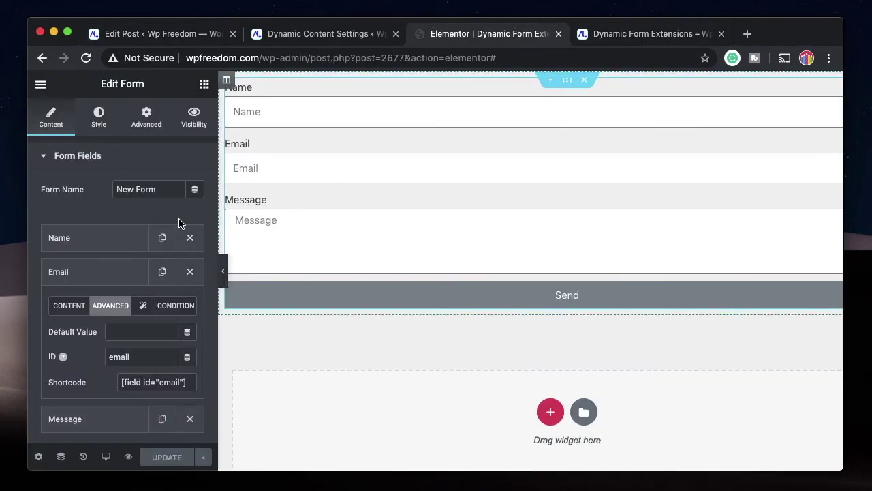
left_click(93, 272)
scroll(110, 276, "down", 1)
left_click(126, 267)
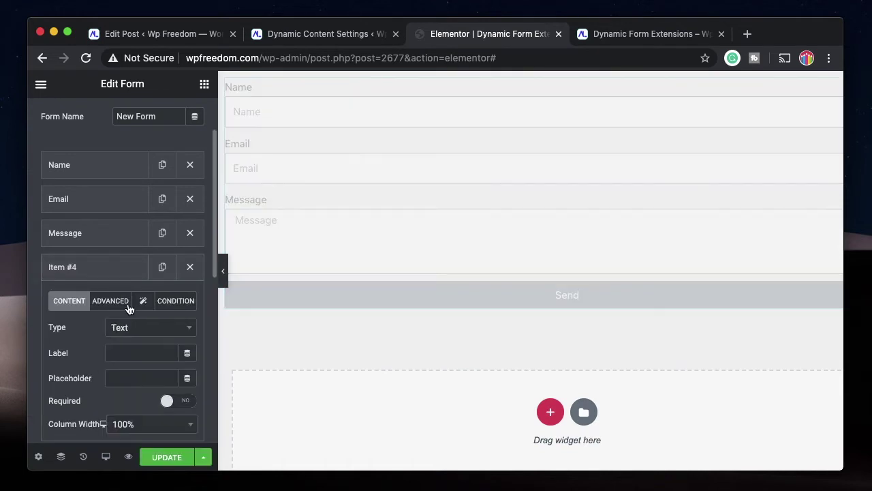
left_click(135, 328)
scroll(140, 293, "down", 3)
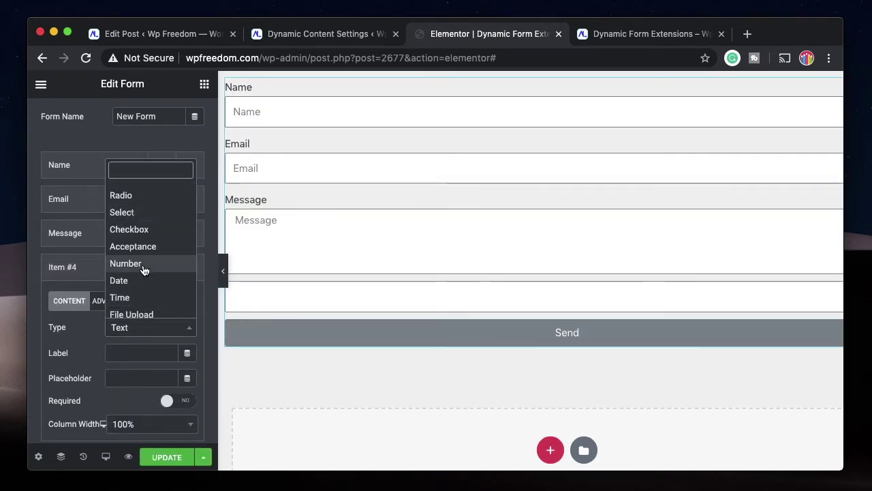
left_click(140, 265)
Set the Number field's ID to 'number' and enter its label.
left_click(109, 300)
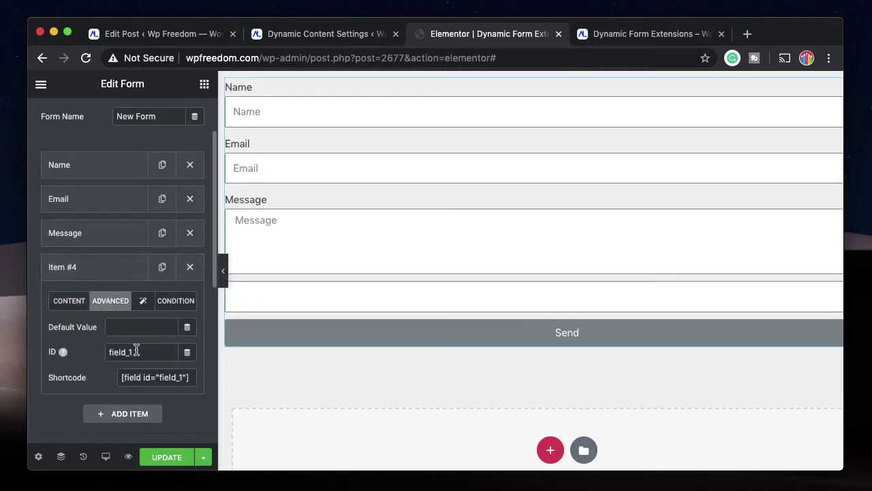
double_click(144, 357)
type("number")
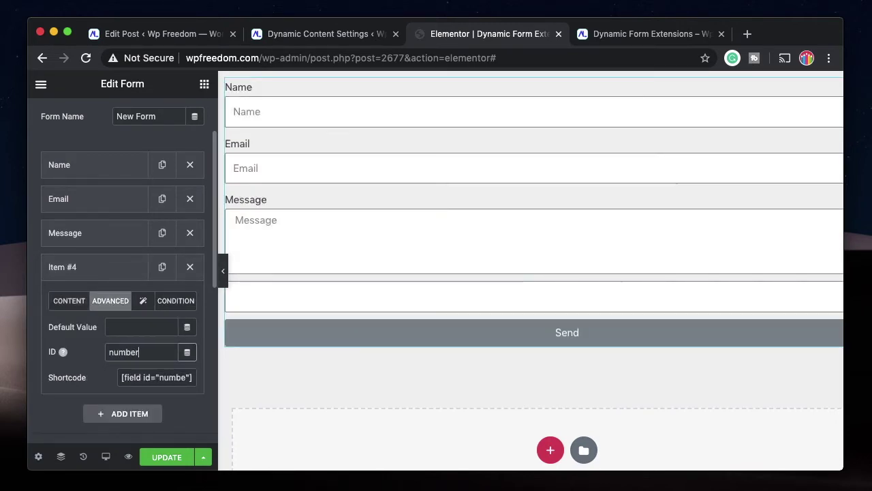
left_click(75, 306)
left_click(71, 274)
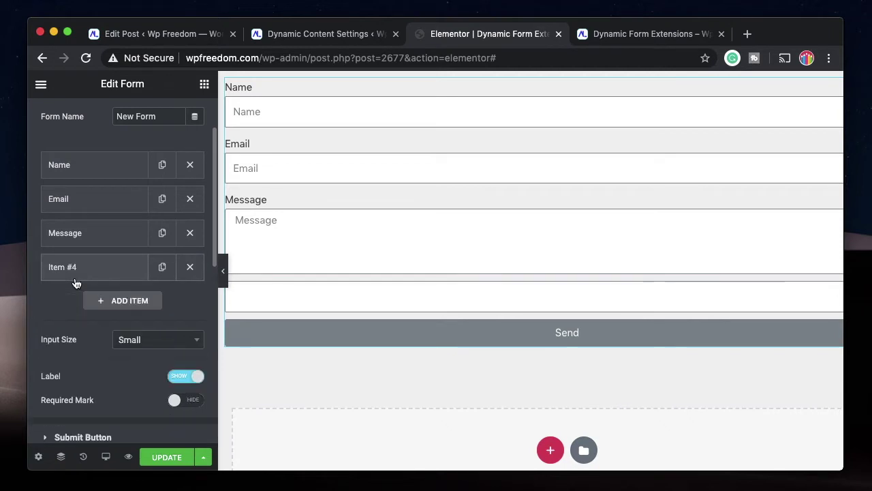
left_click(99, 270)
left_click(125, 345)
type("number")
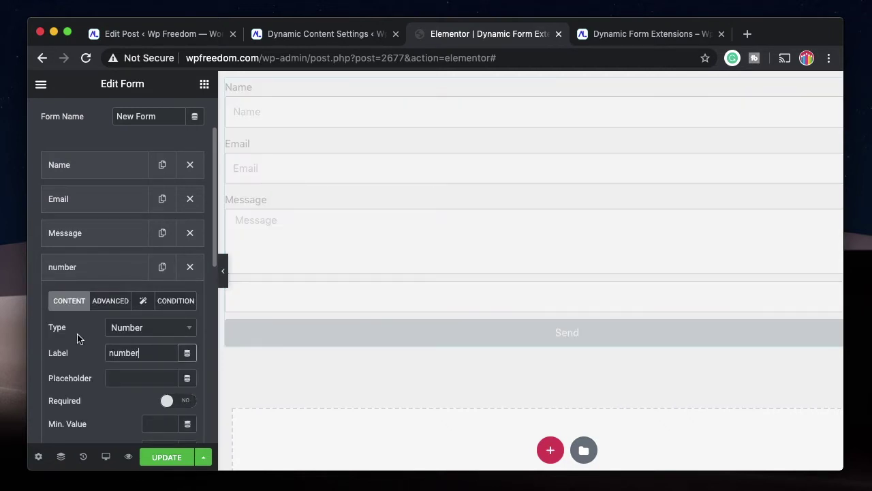
left_click(76, 271)
Add a fifth form field of type Select.
scroll(75, 271, "down", 3)
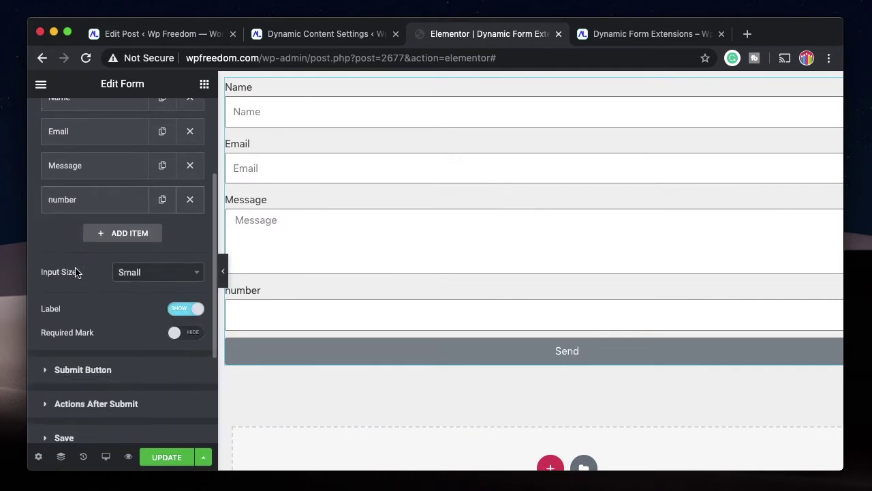
left_click(113, 232)
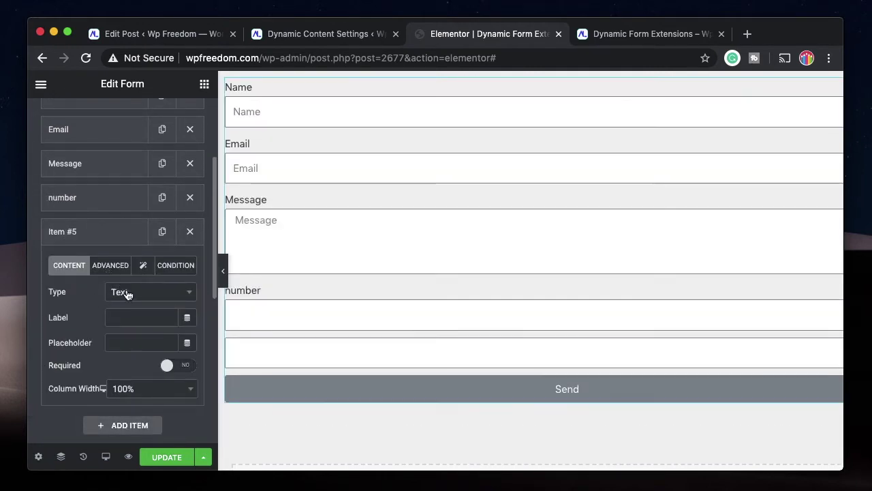
left_click(127, 295)
scroll(137, 395, "down", 4)
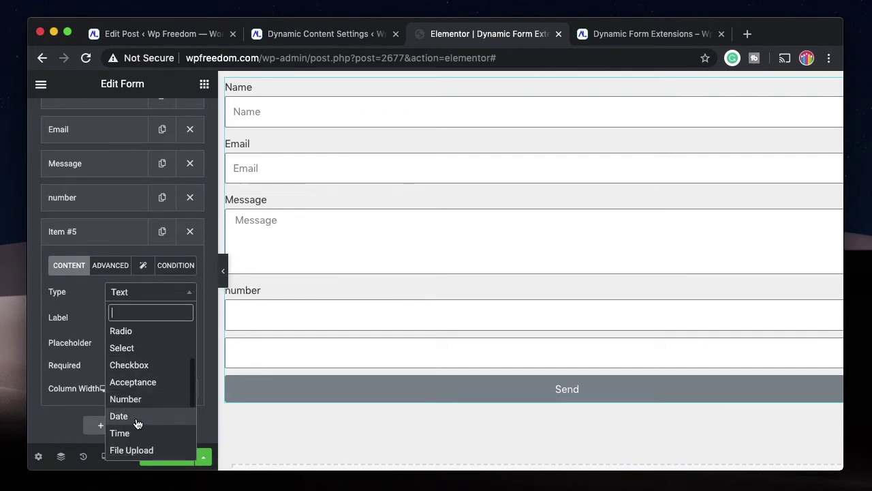
type("s")
left_click(139, 335)
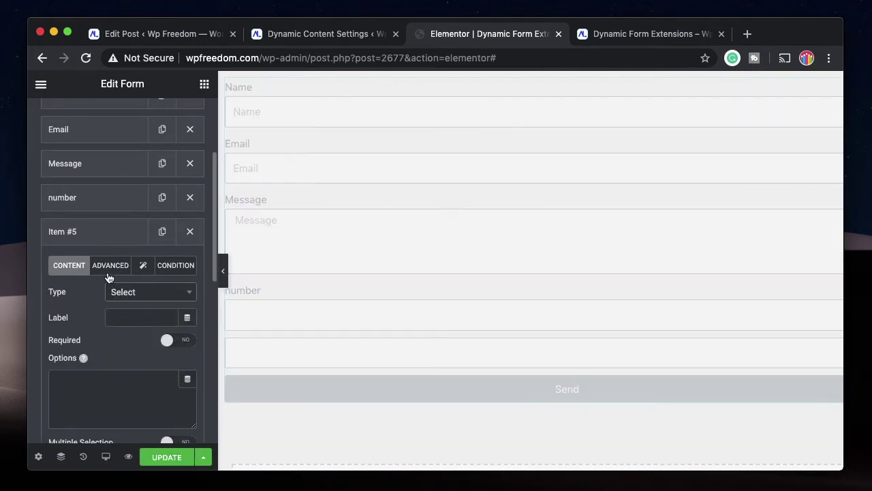
Label the Select field 'Menu' and give it options 1, 2 and 3.
left_click(86, 239)
left_click(86, 239)
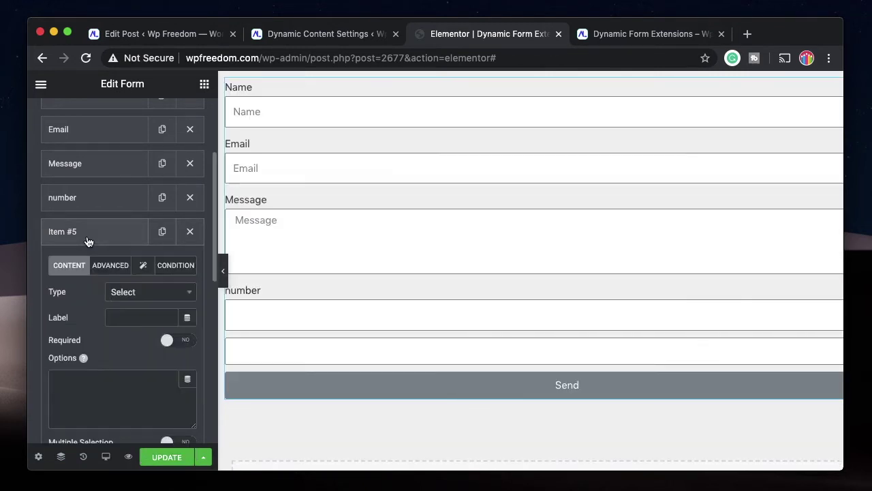
left_click(138, 317)
type("Menu")
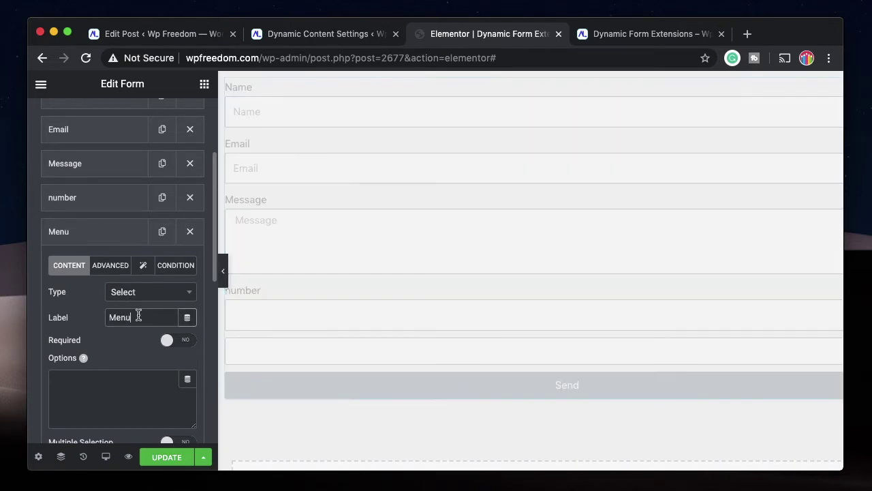
left_click(99, 386)
type("1 ")
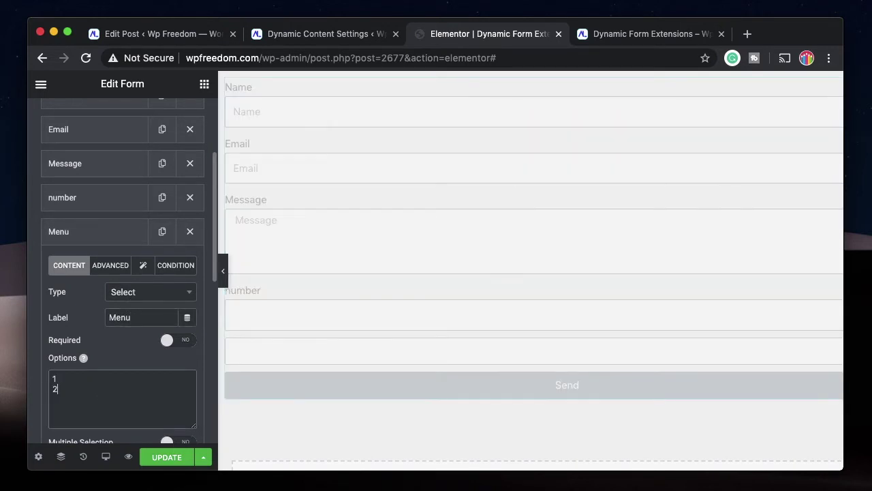
type("2")
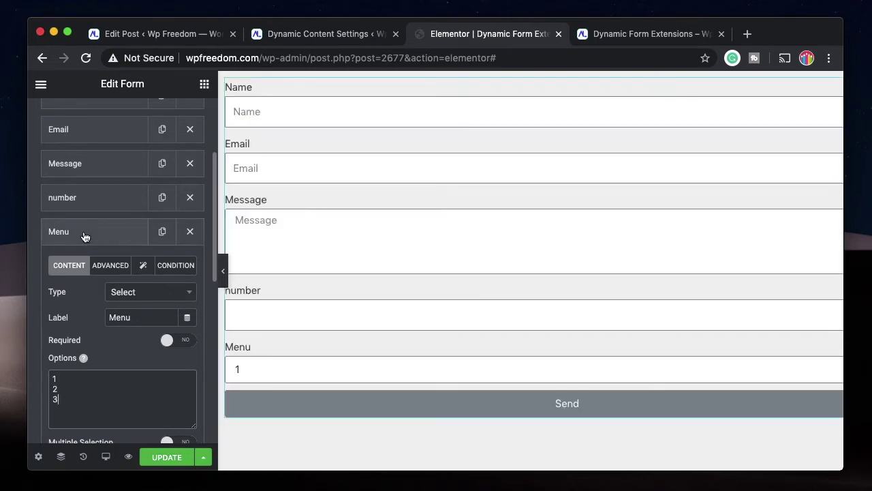
left_click(84, 234)
scroll(95, 231, "down", 2)
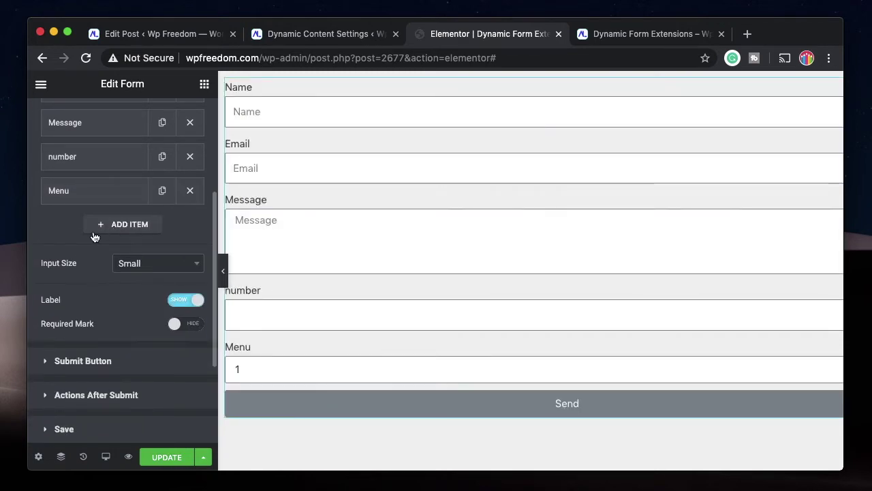
Add a File Upload field labelled File to the form.
left_click(107, 229)
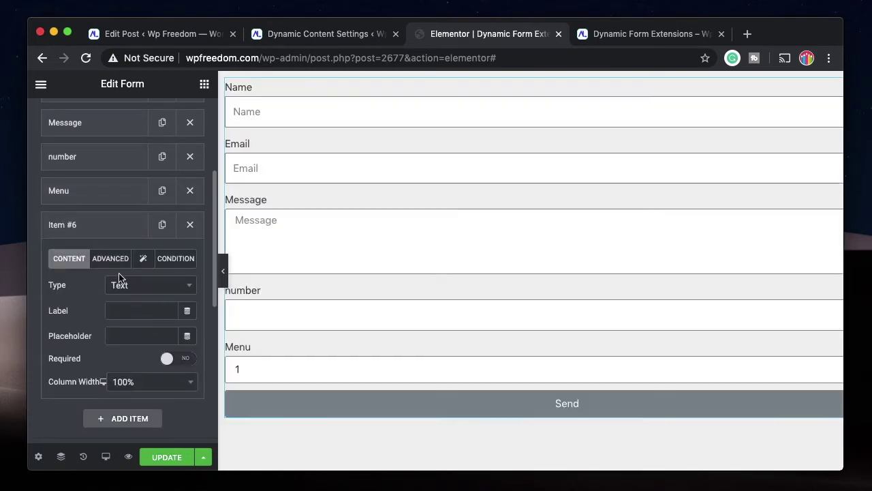
left_click(141, 310)
type("Fi")
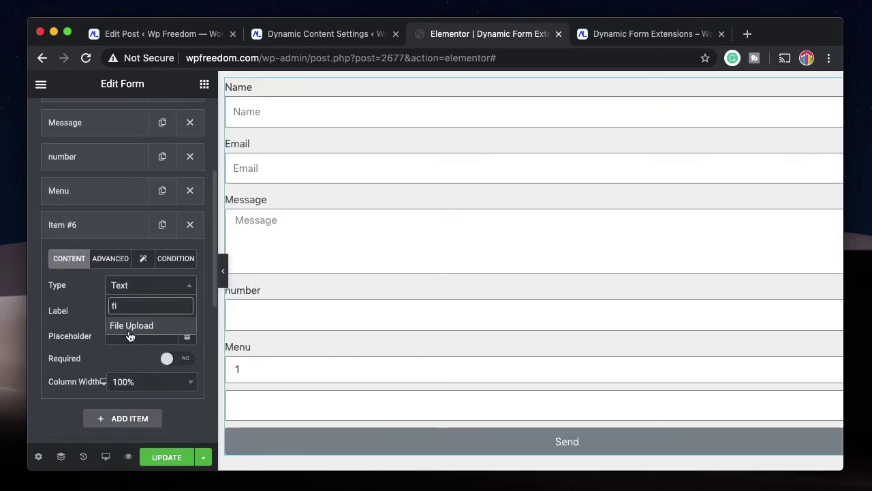
left_click(127, 323)
scroll(127, 331, "down", 2)
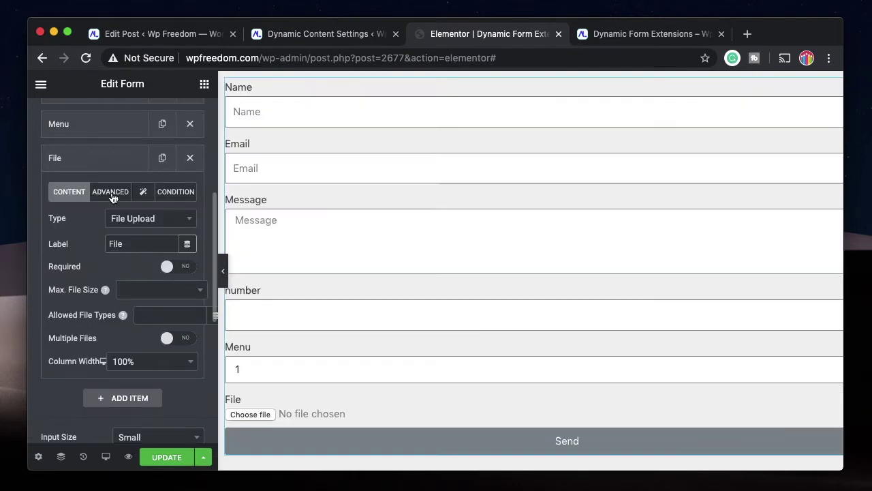
Set the File Upload field's ID to 'file' and save the form with Update.
left_click(110, 192)
double_click(130, 217)
key("BackSpace")
type("file")
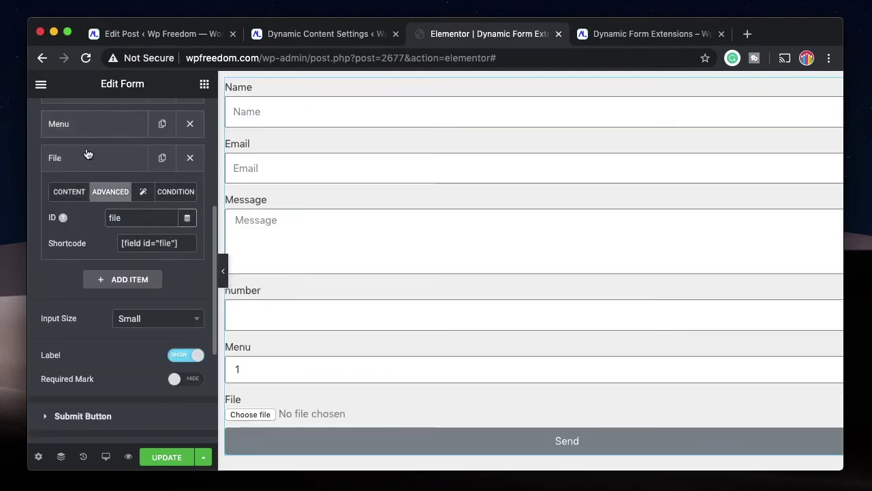
left_click(89, 126)
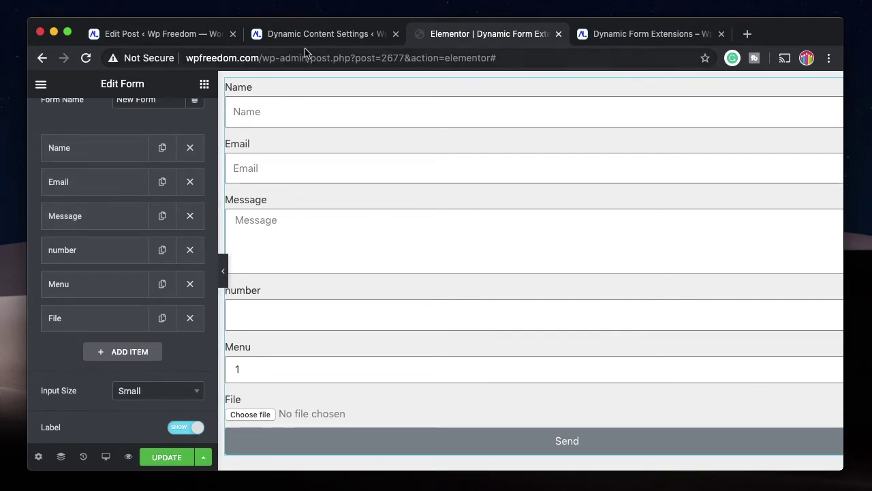
left_click(157, 454)
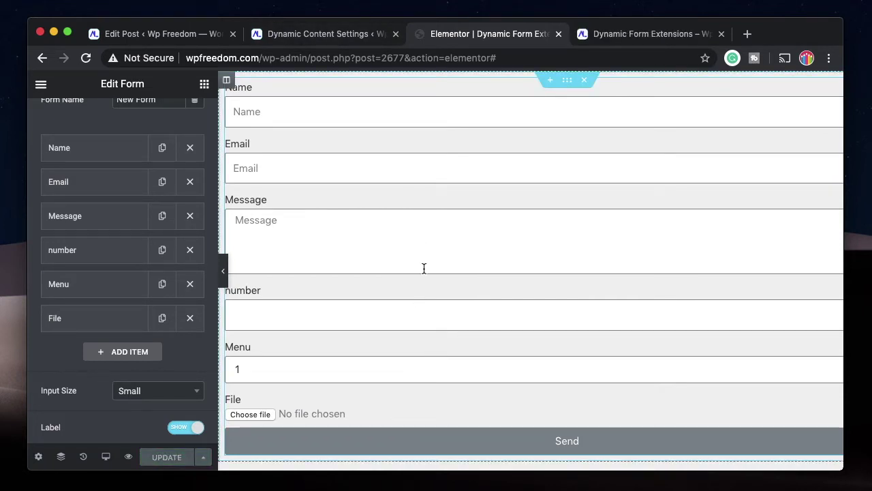
Open the Form Entries group from ACF Field Groups, showing its Name, email and message fields.
left_click(181, 34)
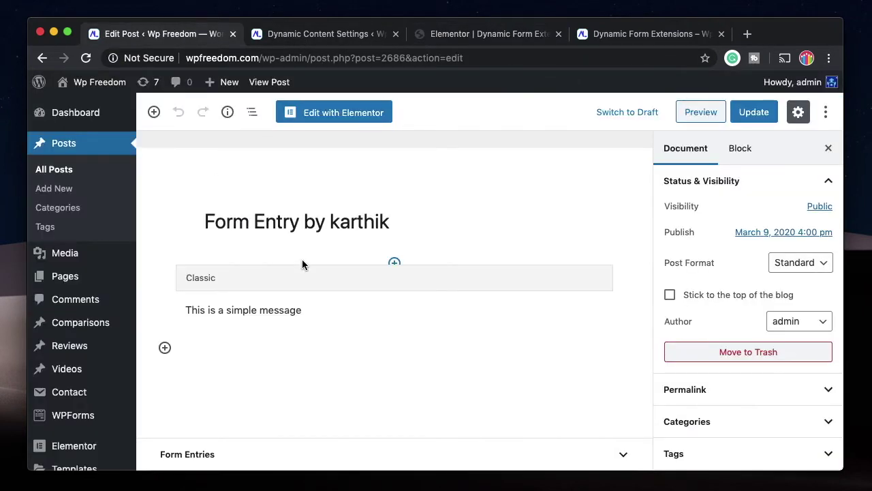
scroll(65, 382, "down", 4)
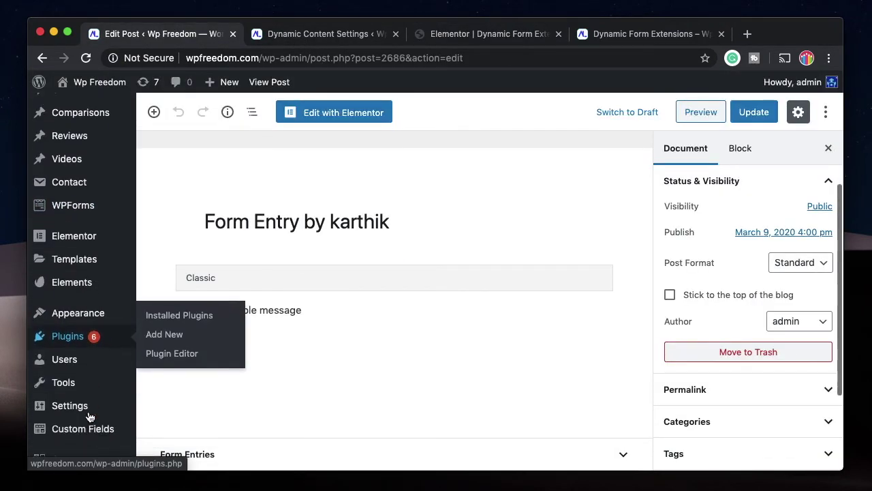
mouse_move(83, 435)
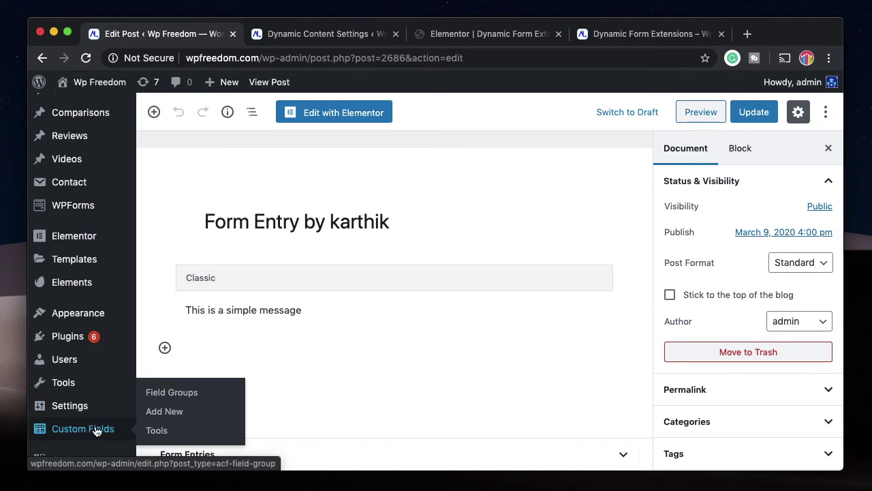
left_click(152, 393)
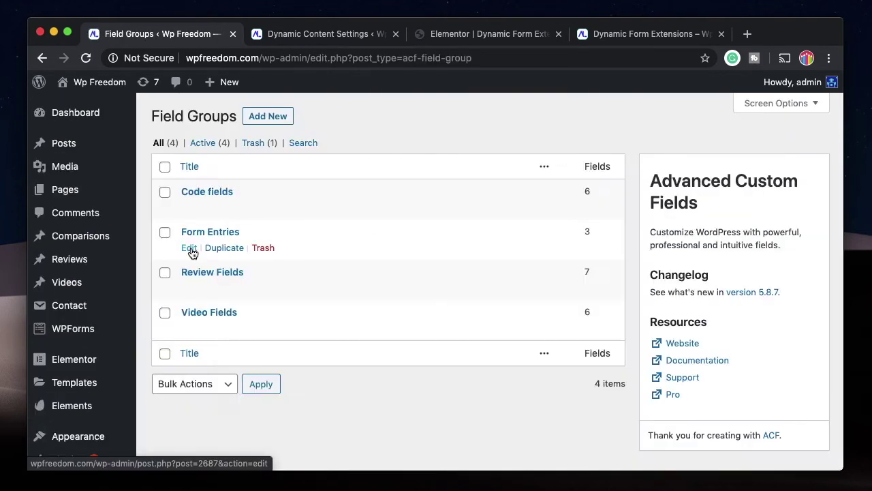
left_click(190, 249)
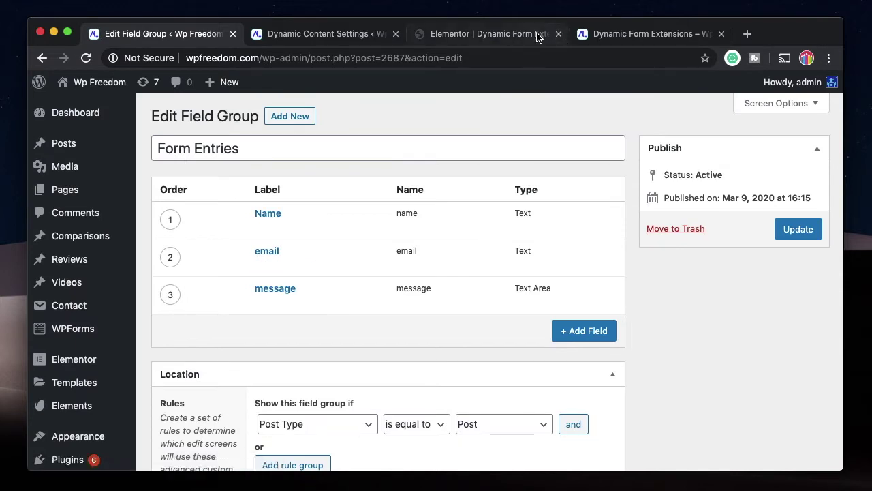
left_click(490, 34)
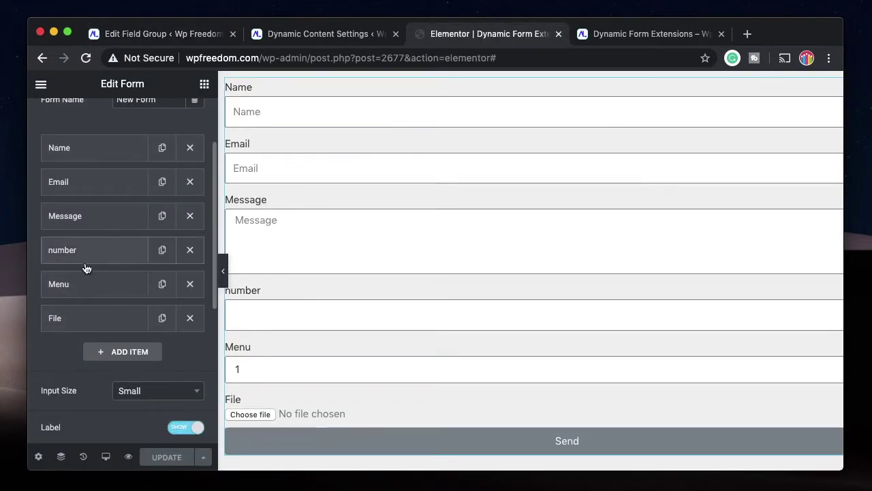
Add a Number-type field named 'number' to the Form Entries group.
left_click(211, 34)
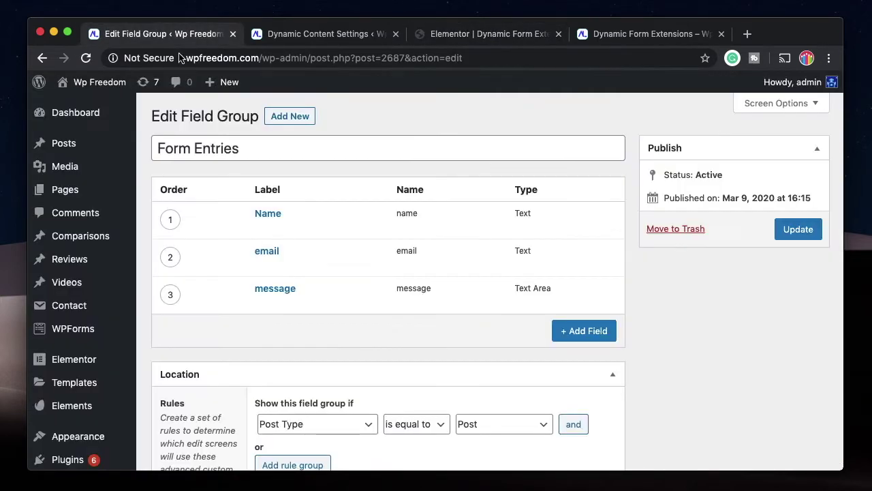
left_click(583, 331)
scroll(440, 349, "down", 3)
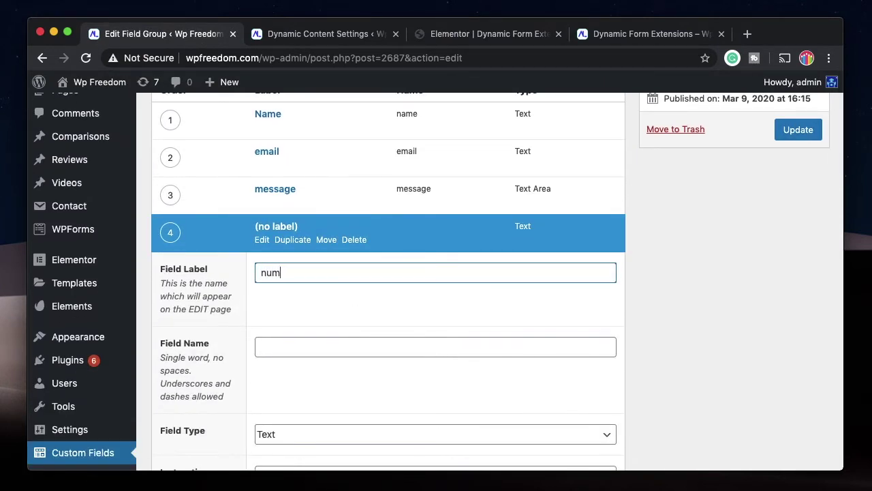
type("number")
left_click(337, 341)
scroll(337, 341, "down", 3)
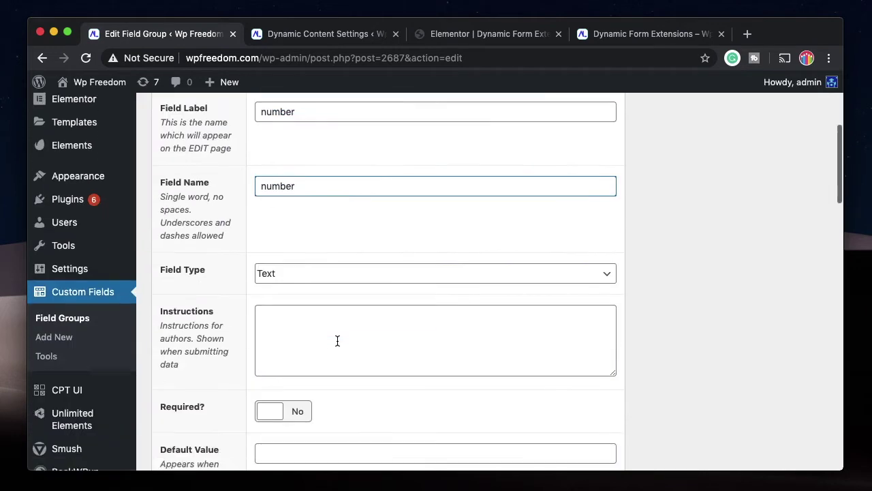
left_click(398, 254)
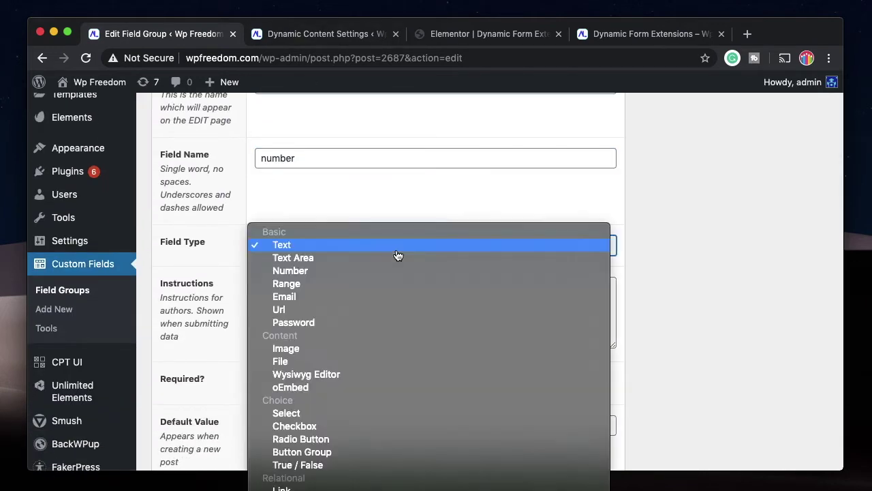
left_click(355, 270)
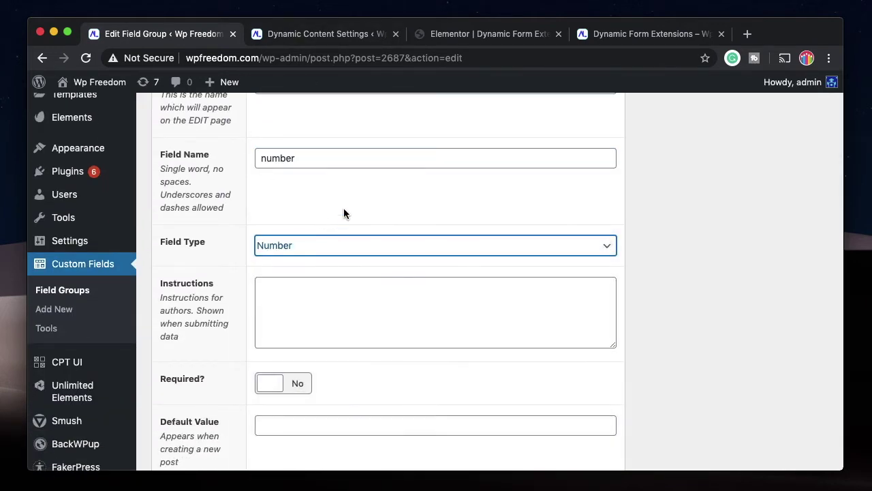
scroll(340, 217, "up", 3)
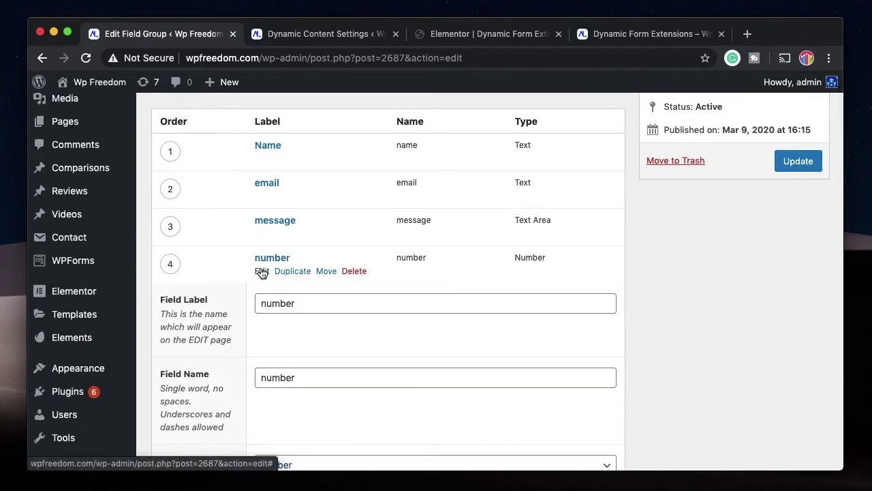
left_click(262, 272)
Check the Menu field's ID in the Elementor form editor.
left_click(503, 37)
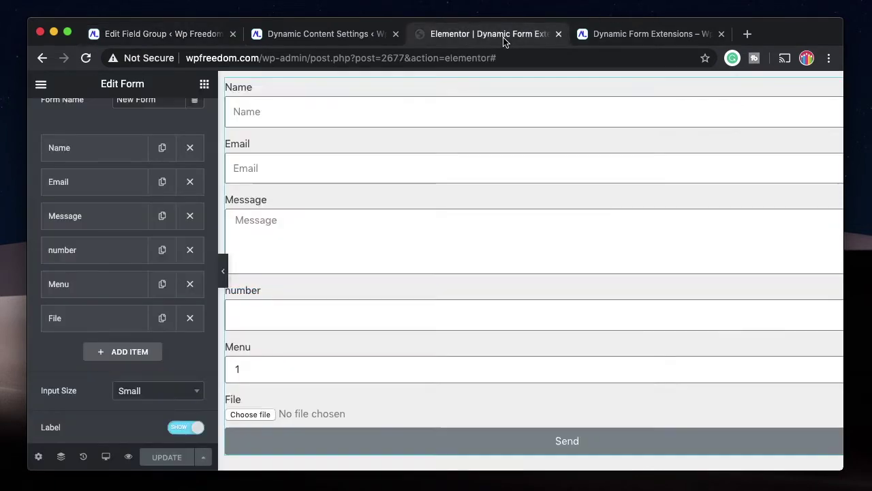
left_click(155, 284)
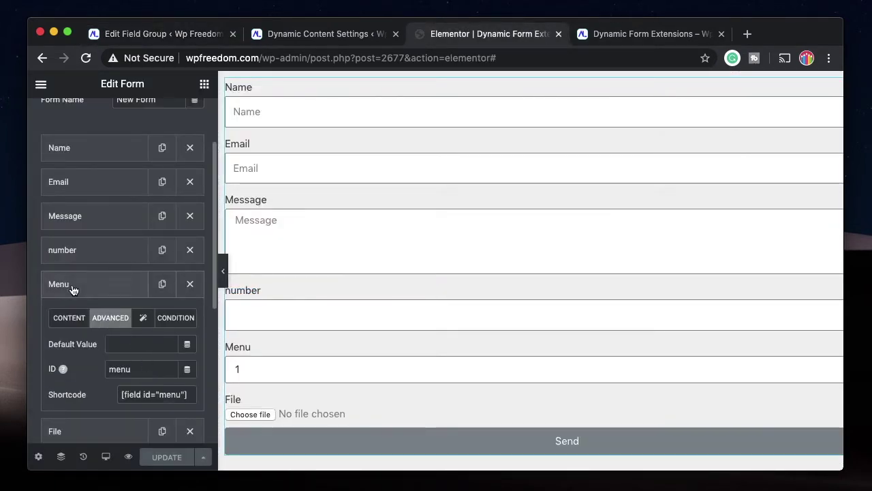
left_click(73, 290)
left_click(165, 34)
scroll(257, 251, "down", 1)
Add a Select field labelled 'Menu' with field name 'menu' to Form Entries.
left_click(577, 253)
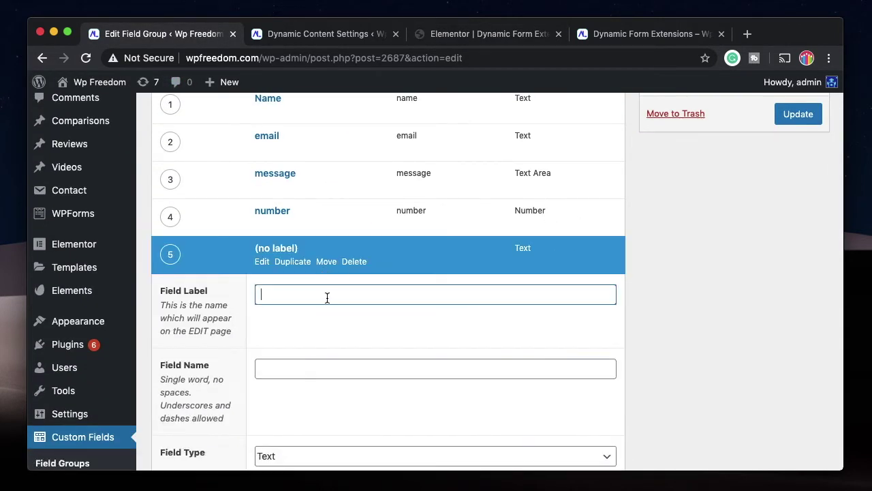
scroll(326, 402, "down", 2)
left_click(372, 363)
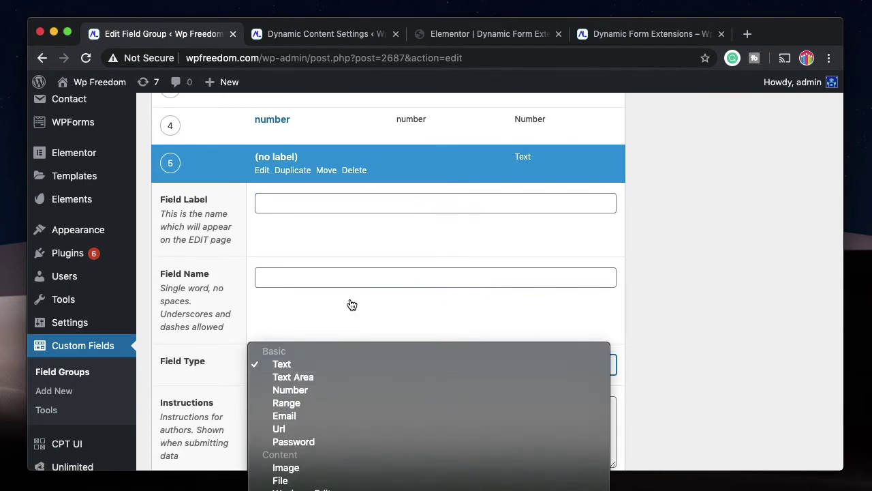
scroll(385, 484, "down", 3)
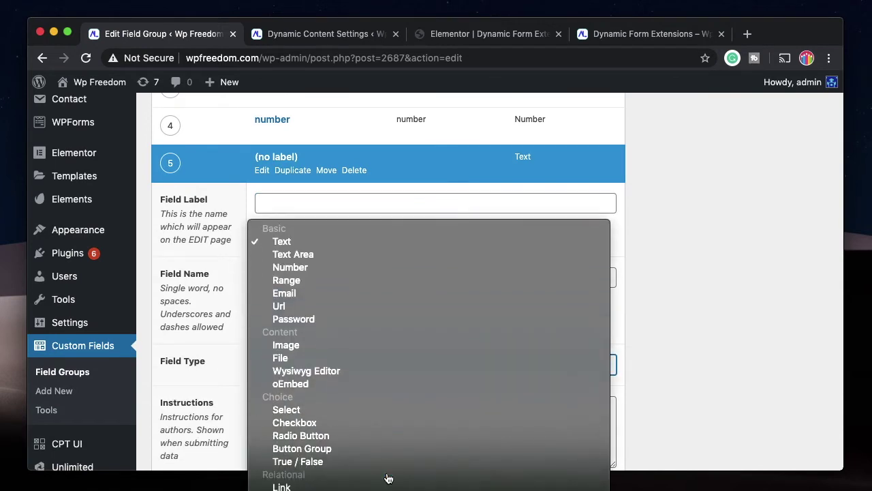
left_click(286, 409)
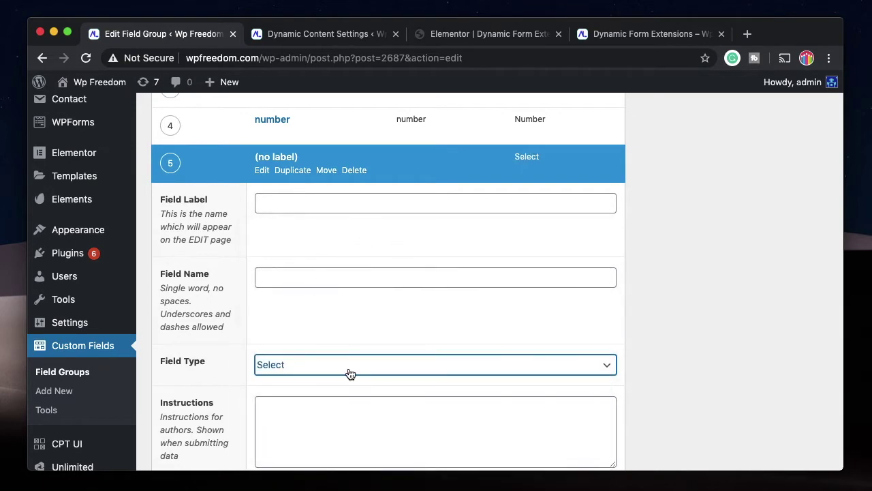
left_click(291, 208)
type("Menu")
left_click(284, 276)
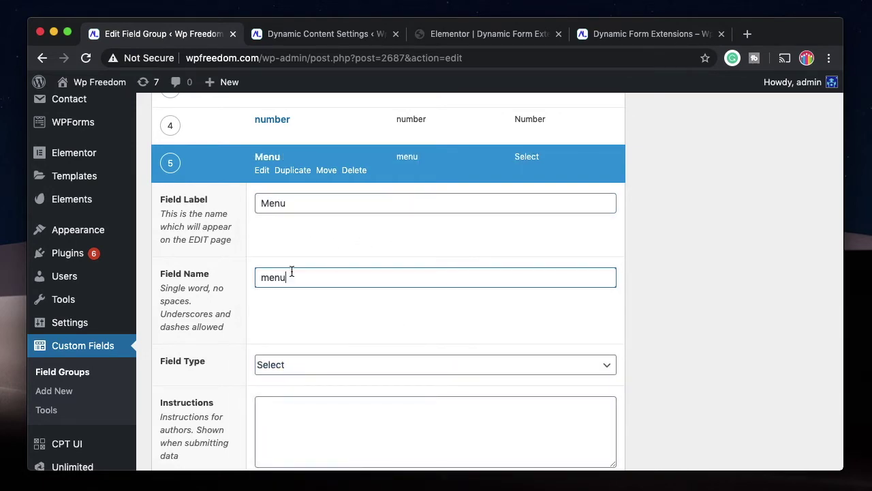
scroll(313, 292, "down", 1)
left_click(477, 102)
scroll(572, 233, "up", 2)
Add a sixth field 'file' of type File to Form Entries.
left_click(573, 233)
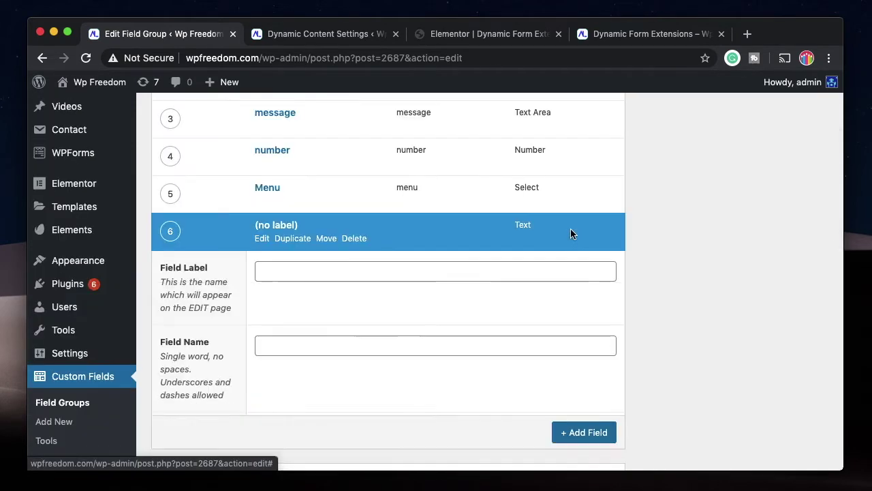
type("file")
scroll(371, 340, "down", 3)
left_click(386, 333)
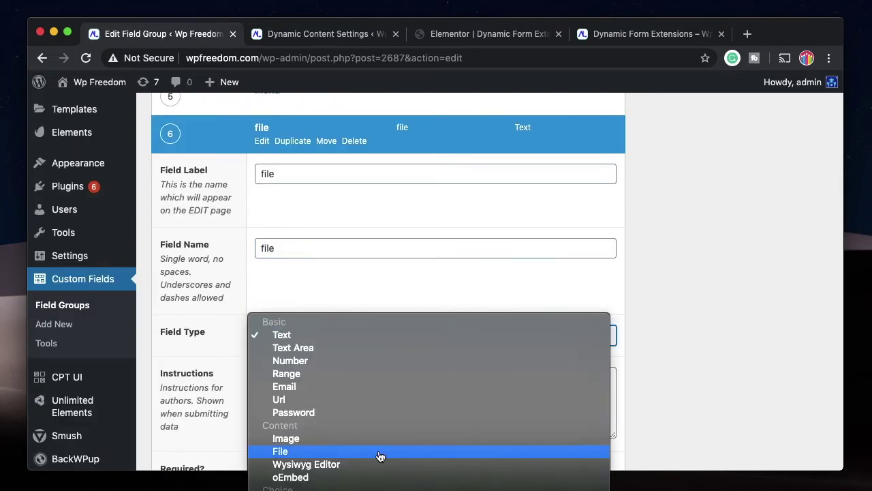
left_click(380, 451)
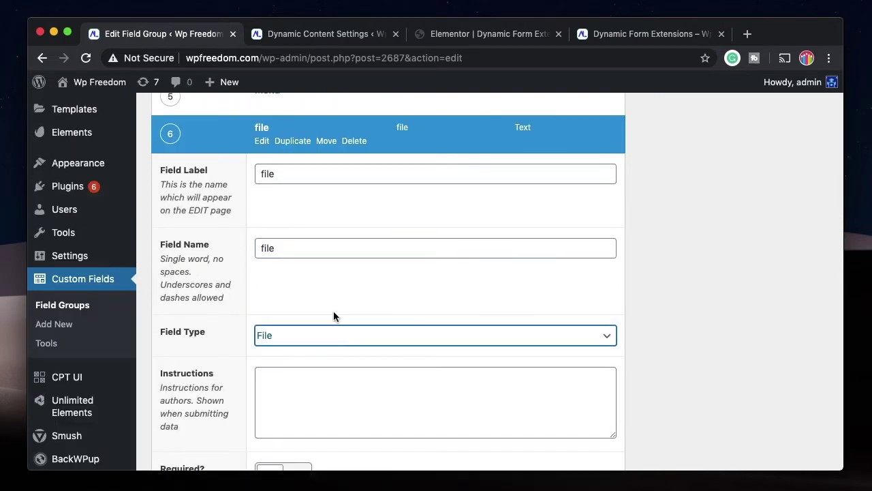
left_click(259, 144)
scroll(259, 235, "up", 5)
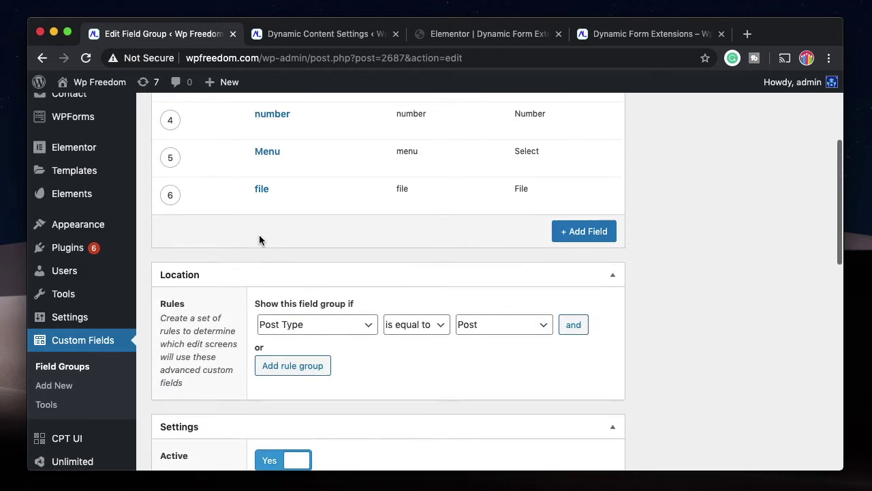
Update the Form Entries field group and trash the earlier form entry post.
left_click(805, 234)
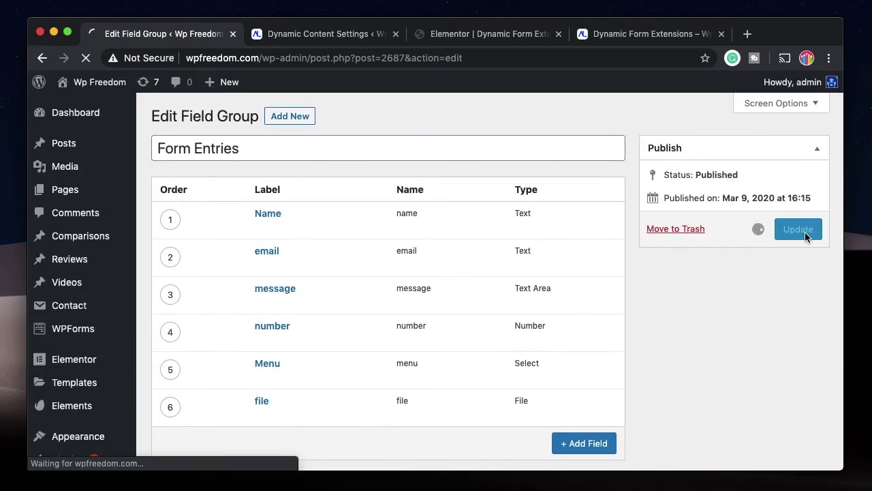
mouse_move(89, 143)
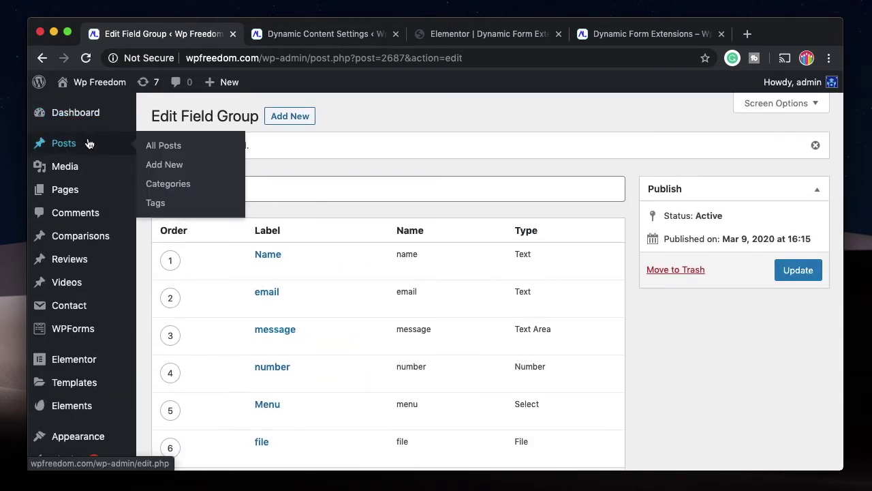
left_click(156, 147, "shift+super")
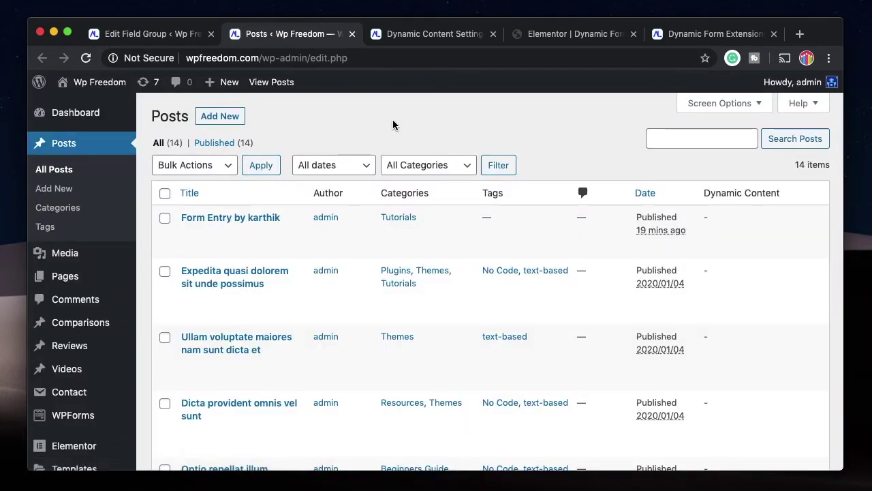
left_click(266, 233)
Fill the preview form with number 34, Menu 2 and dynamic_logo.png, and submit it.
left_click(573, 39)
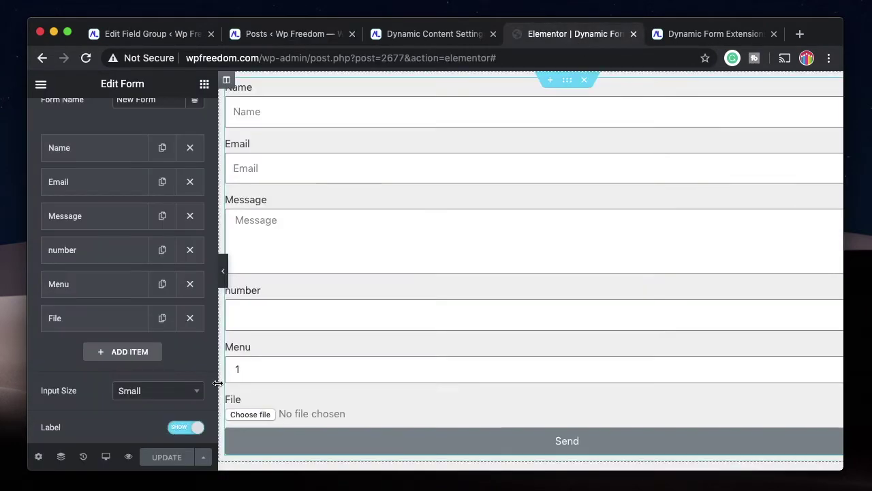
left_click(128, 457)
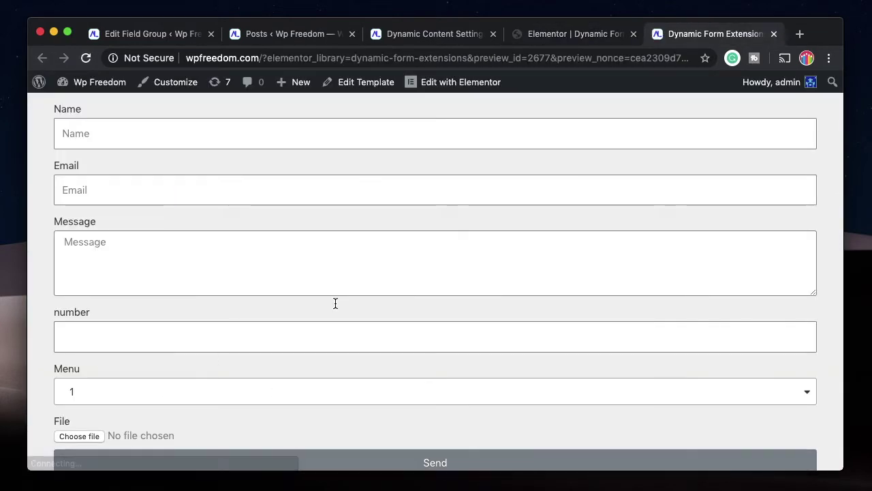
left_click(169, 141)
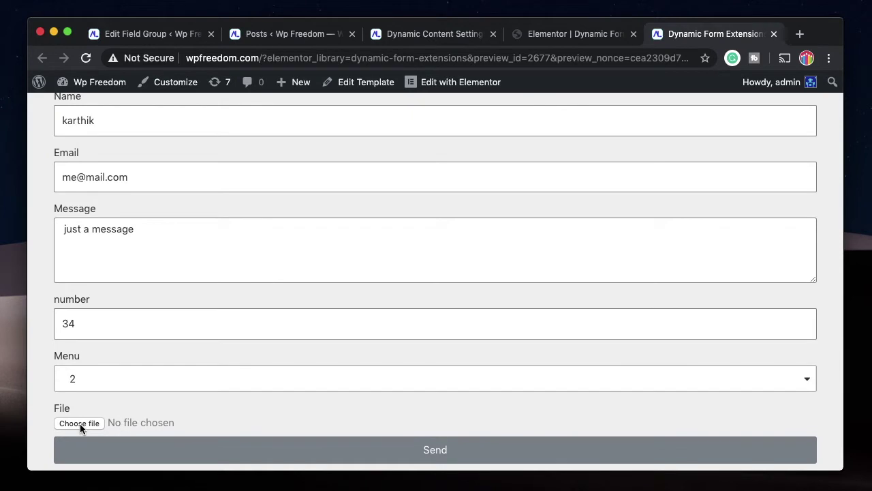
left_click(79, 423)
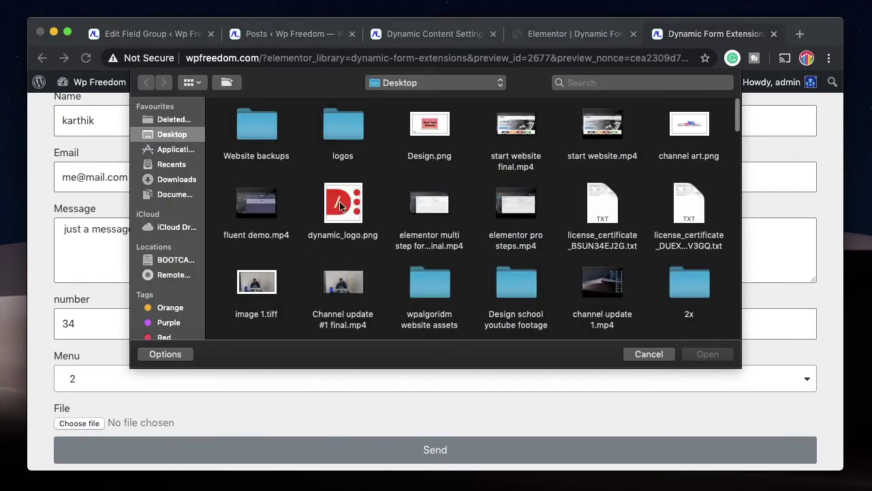
left_click(343, 206)
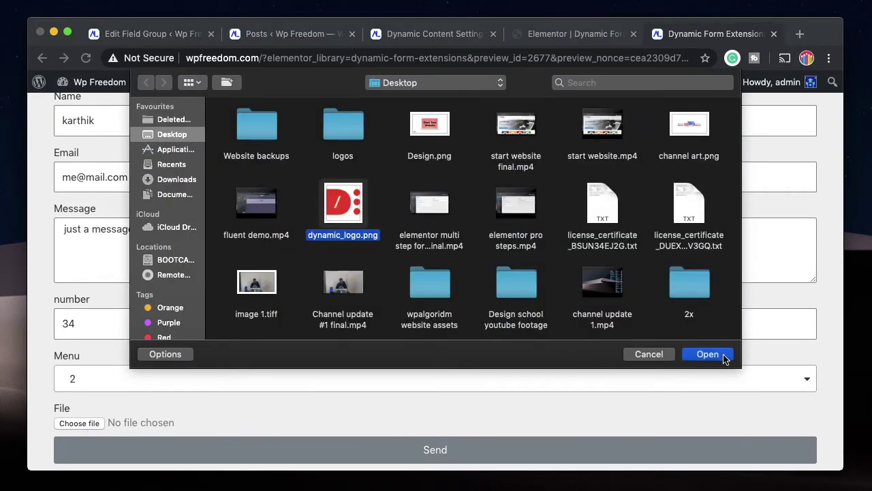
left_click(725, 359)
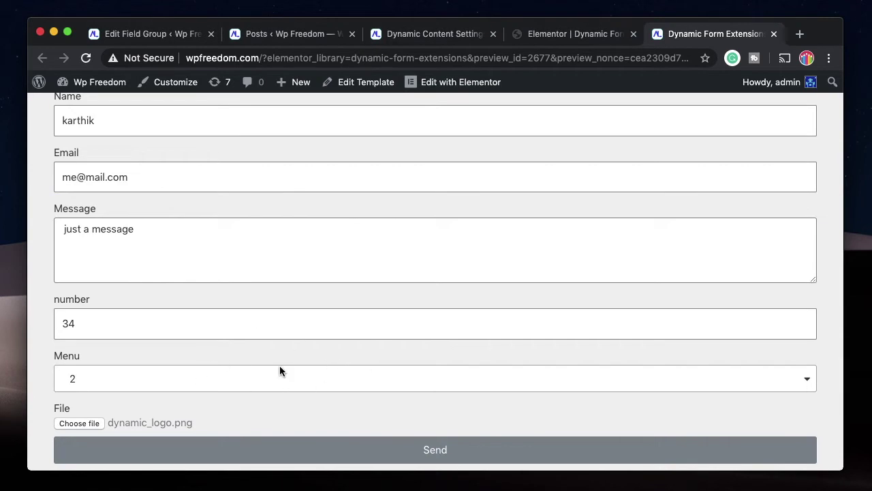
left_click(403, 450)
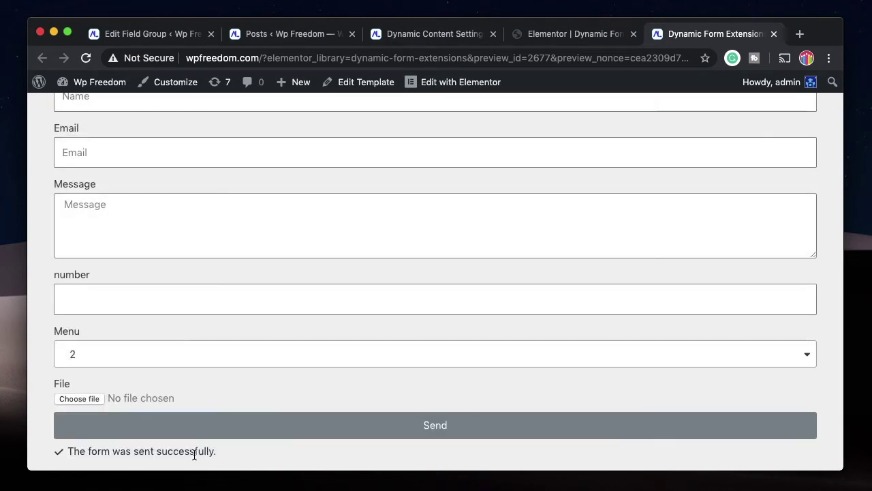
key("super+2")
Open the newest form entry post and find its number, Menu and file fields empty.
left_click(58, 170)
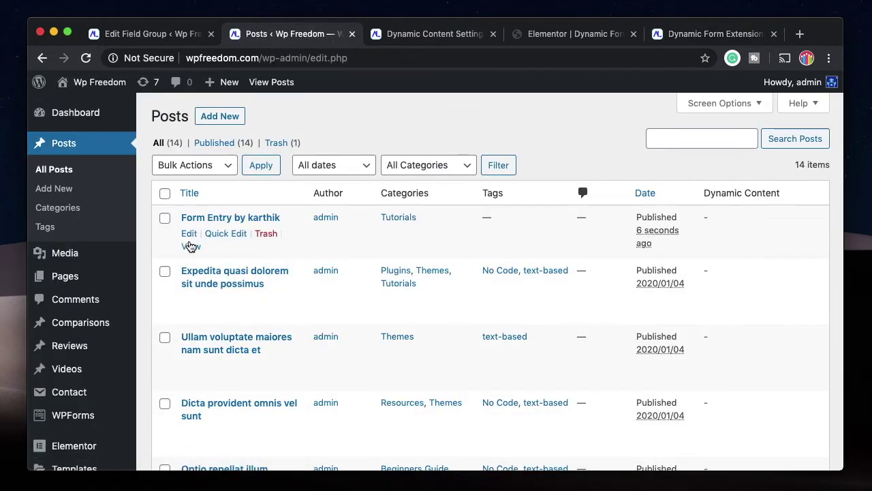
left_click(188, 234)
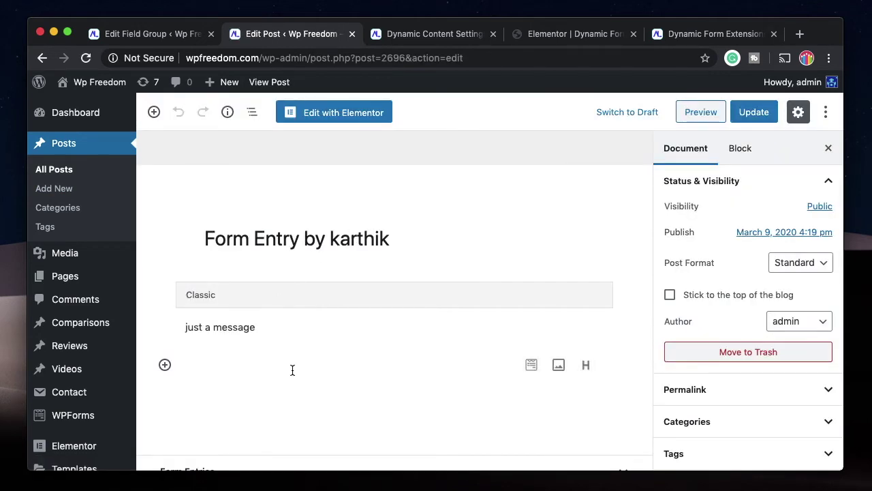
scroll(289, 409, "down", 1)
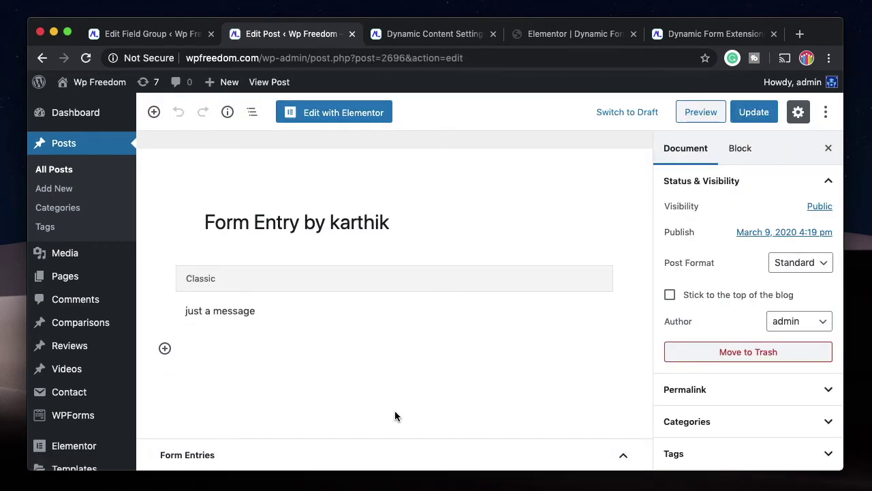
scroll(399, 416, "down", 5)
scroll(228, 328, "down", 2)
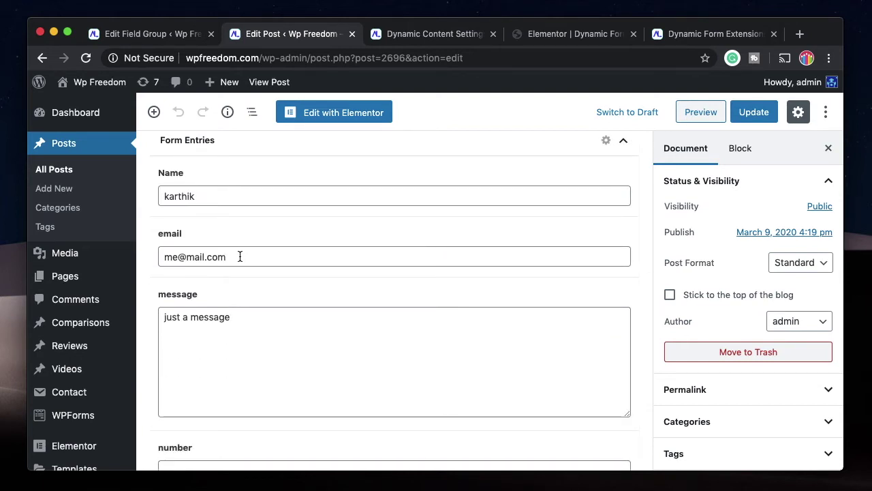
scroll(252, 318, "down", 3)
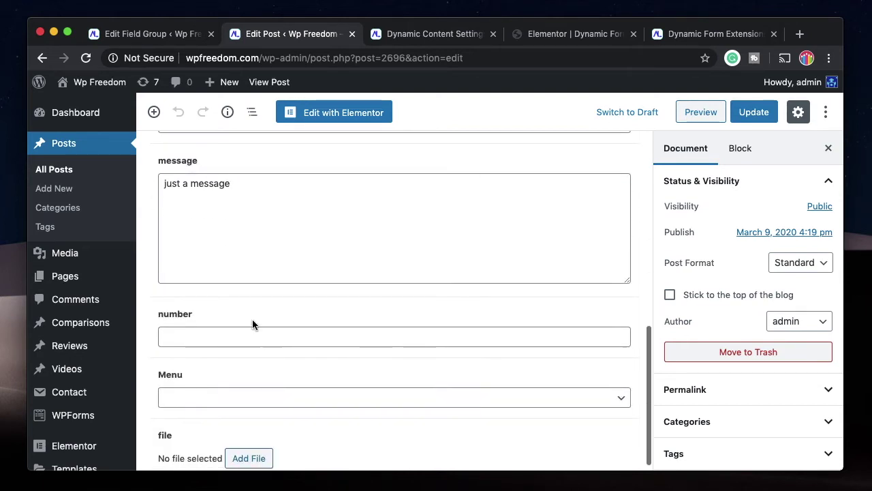
left_click(236, 334)
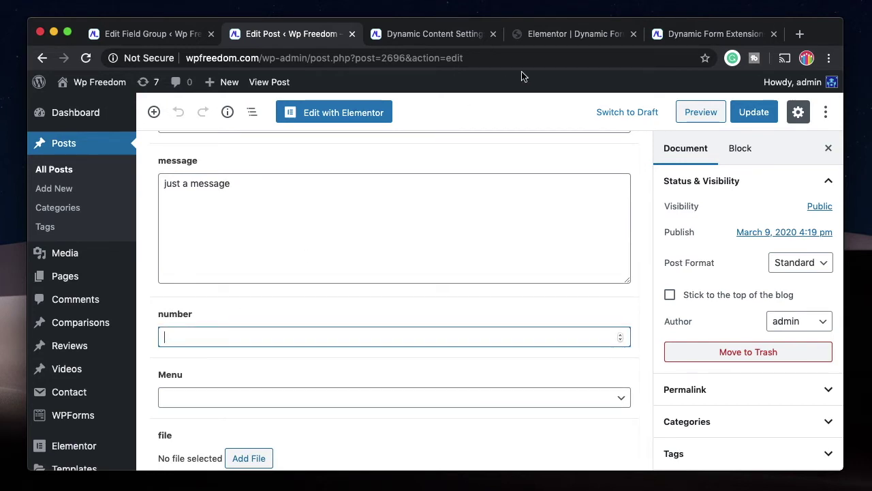
left_click(572, 34)
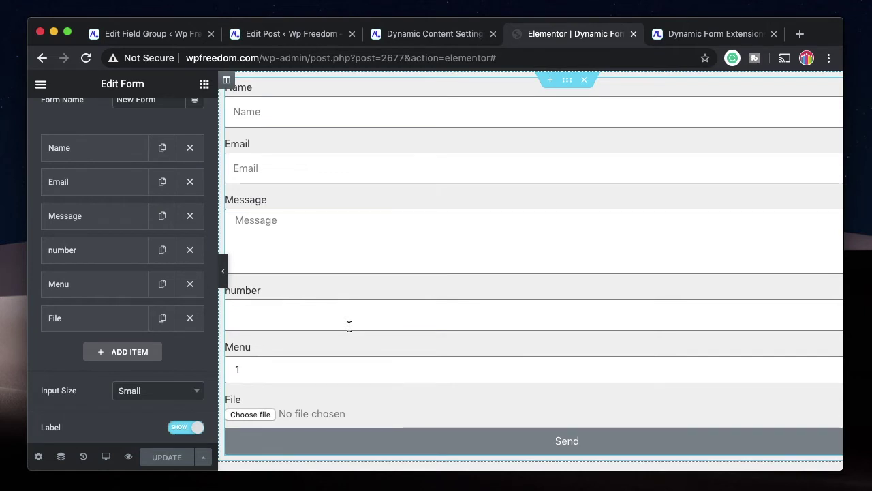
Add number, menu and file to the Save action's Metas.
scroll(113, 152, "up", 3)
scroll(92, 241, "down", 2)
scroll(93, 240, "down", 5)
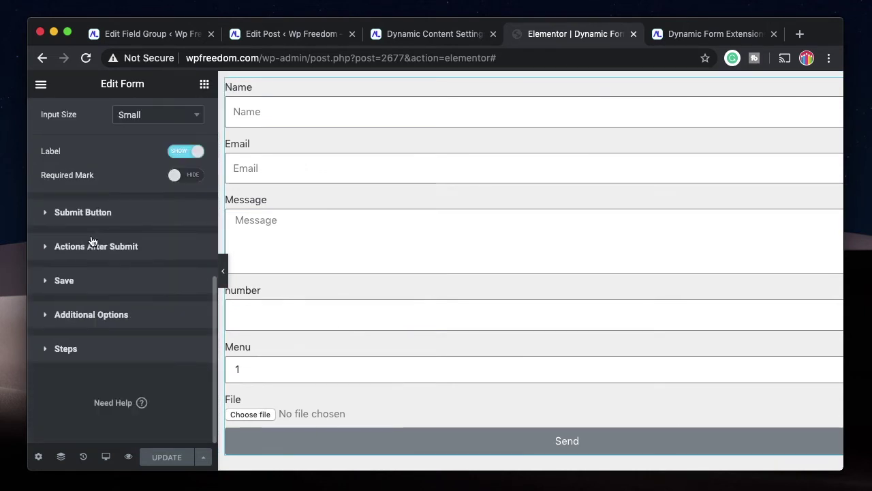
left_click(64, 280)
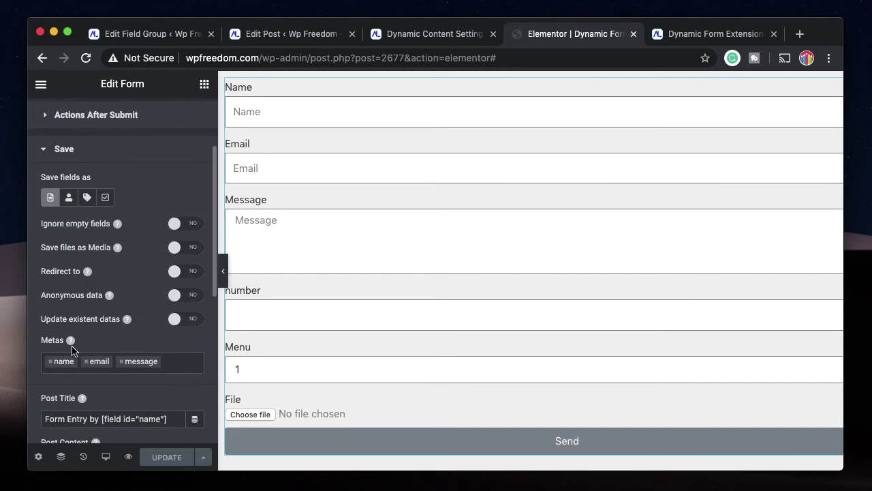
left_click(170, 361)
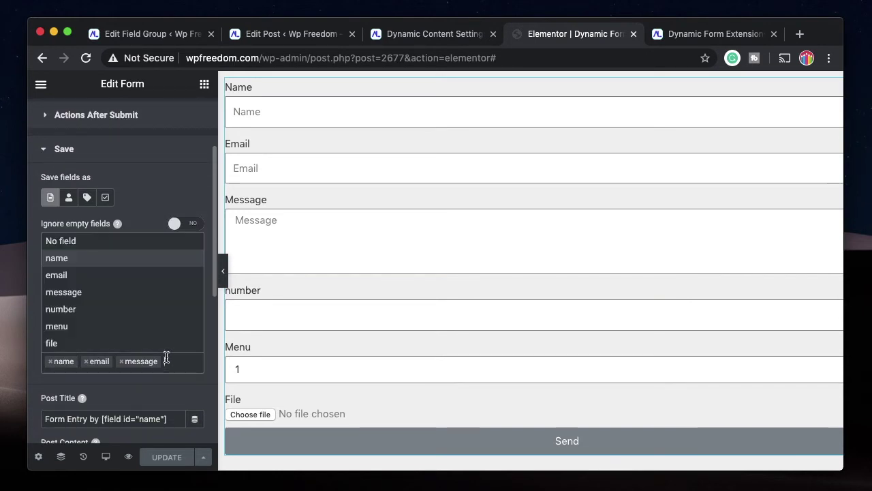
left_click(107, 311)
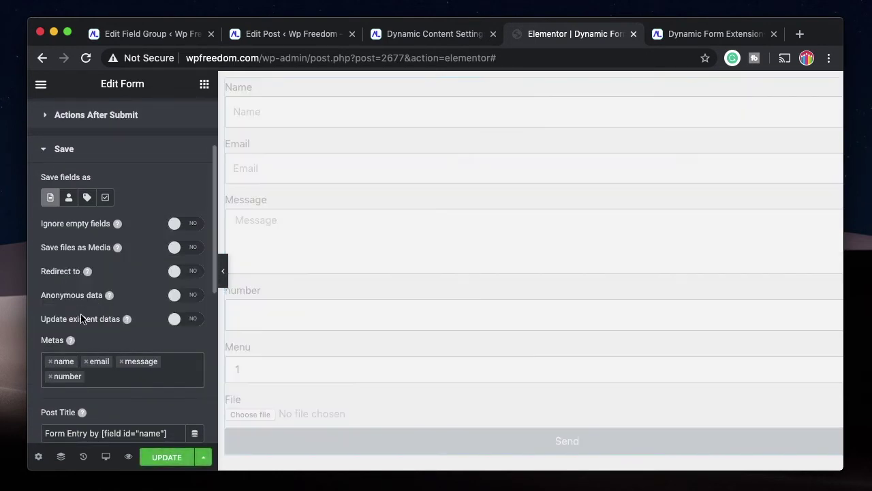
left_click(118, 375)
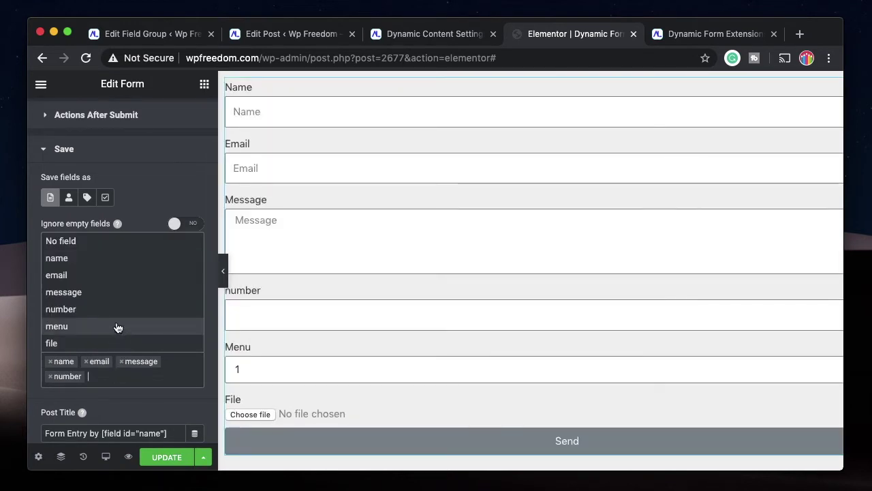
left_click(112, 330)
left_click(114, 342)
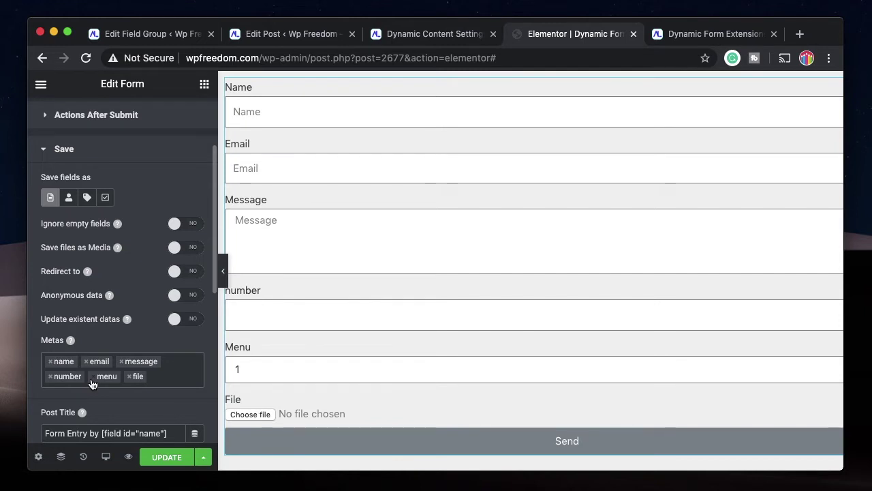
Recheck the entry post's number field, which is still empty.
left_click(293, 33)
scroll(302, 398, "down", 2)
left_click(285, 340)
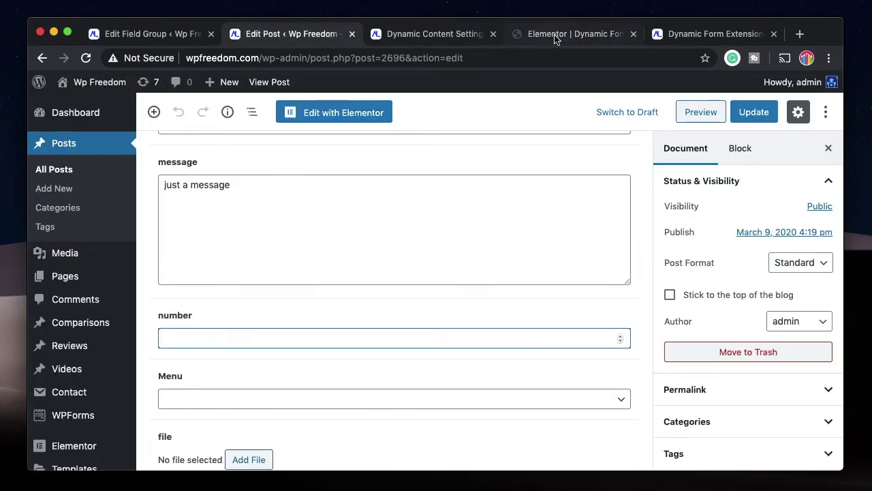
left_click(554, 34)
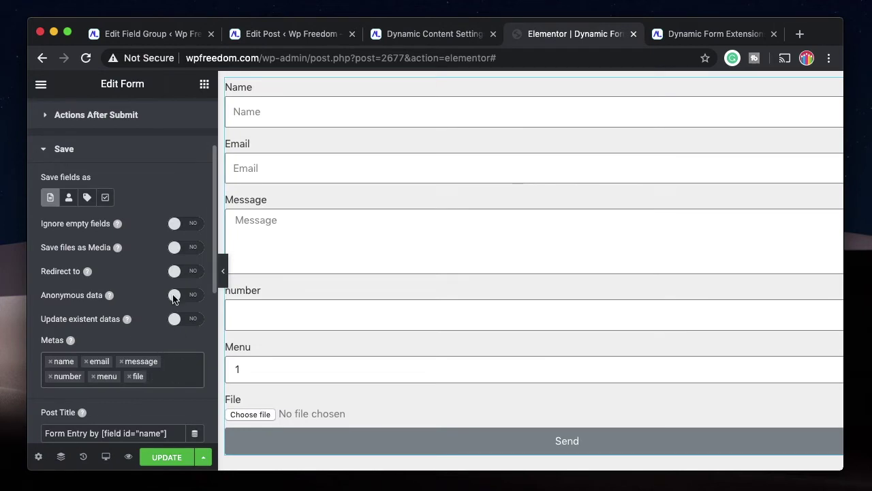
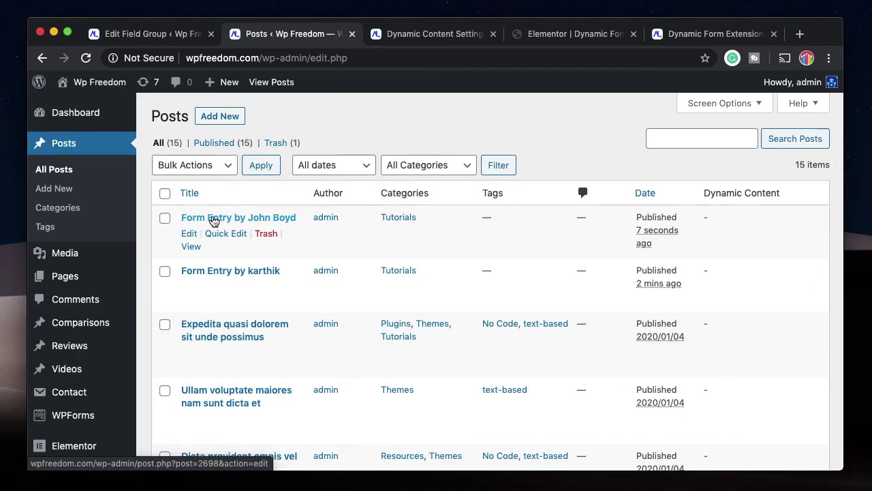
Inspect the newest form entry post's saved fields, noting that Menu and file are empty.
left_click(188, 236)
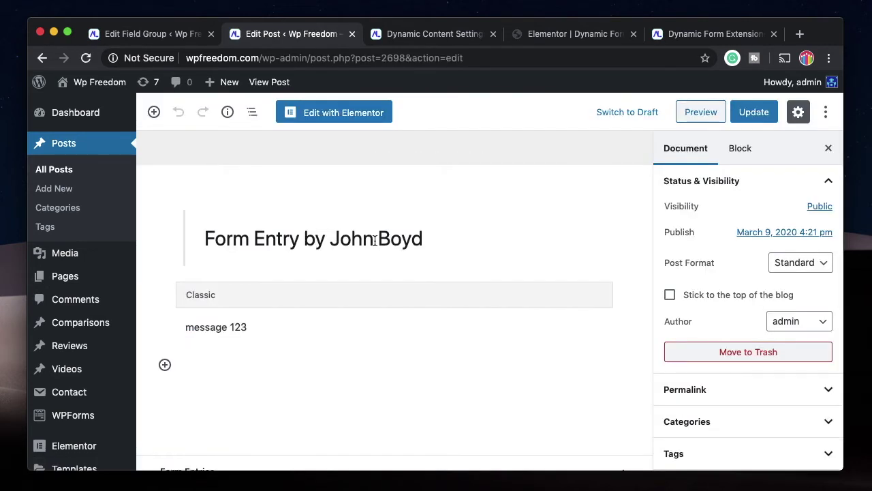
scroll(316, 324, "down", 5)
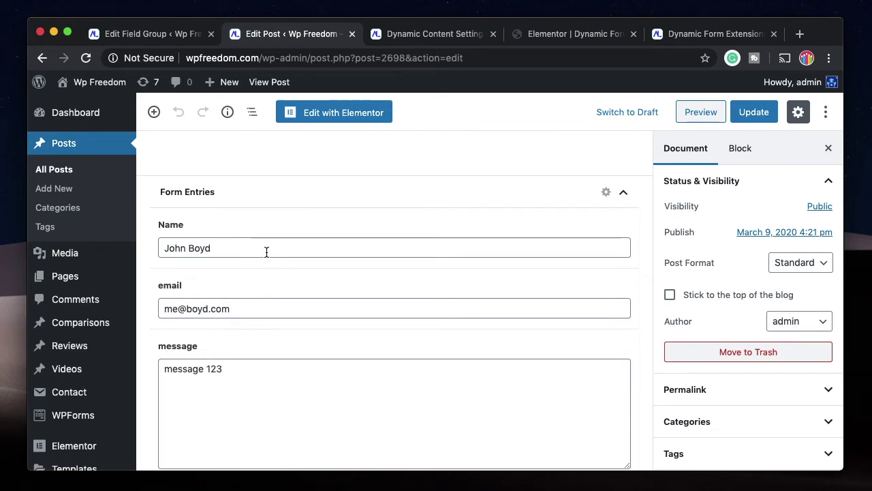
scroll(267, 253, "down", 2)
scroll(250, 252, "down", 2)
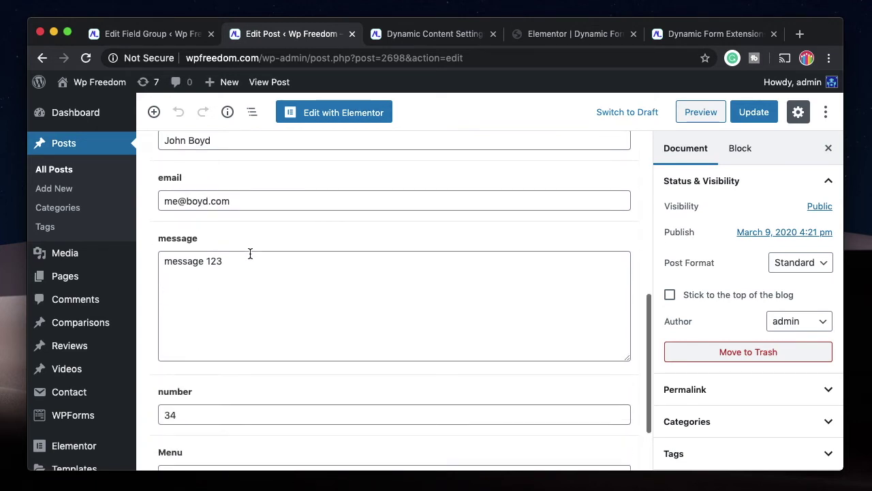
scroll(259, 283, "down", 3)
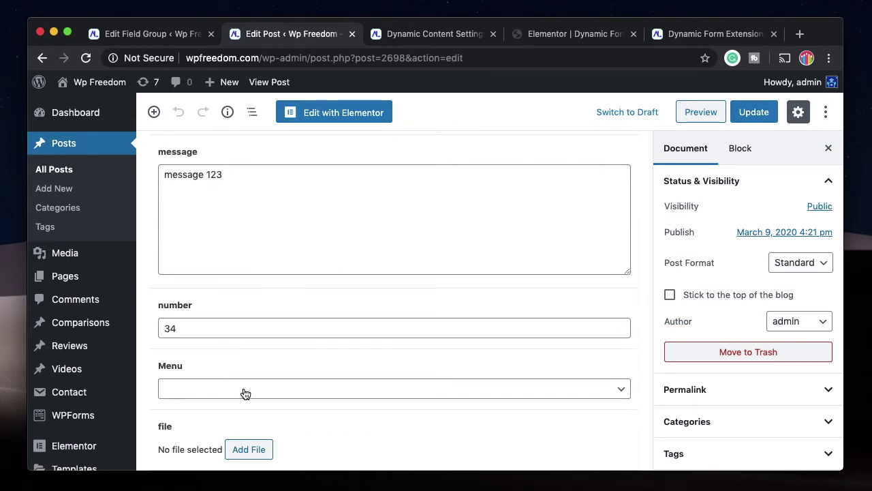
left_click(565, 34)
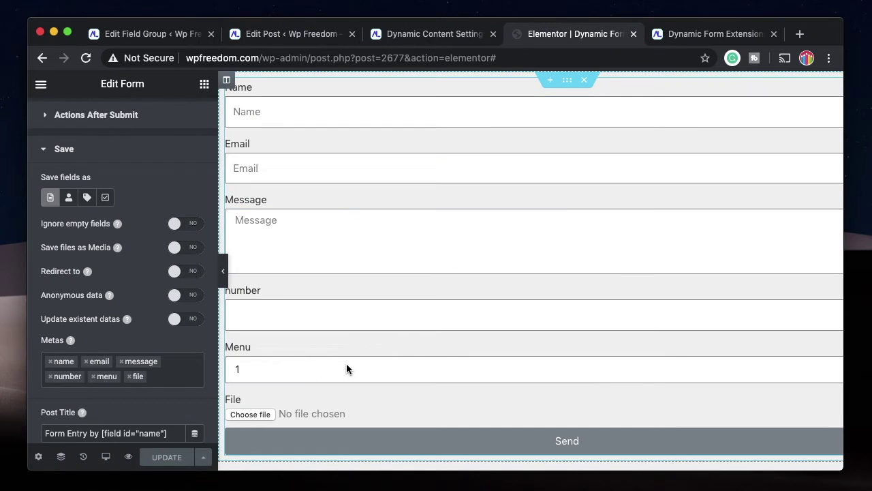
Compare the Form Entries field group and the entry post's fields with the form and Dynamic Content settings.
left_click(155, 34)
scroll(385, 172, "down", 2)
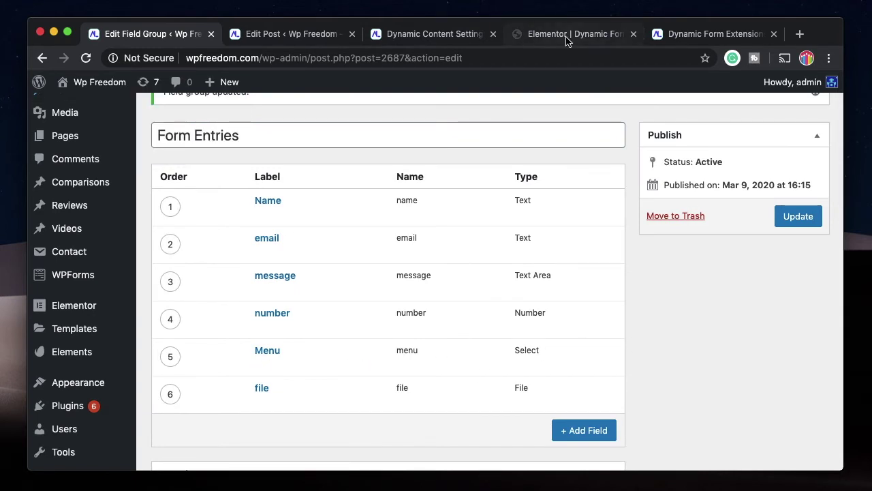
left_click(311, 36)
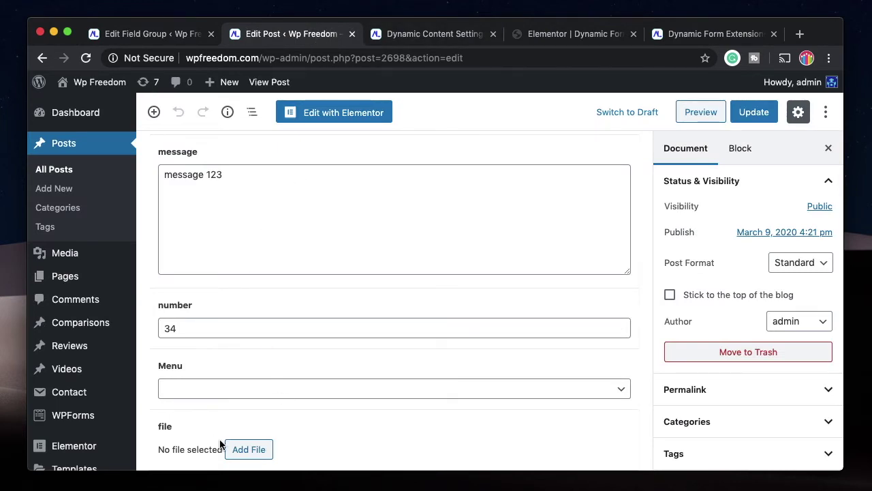
left_click(591, 36)
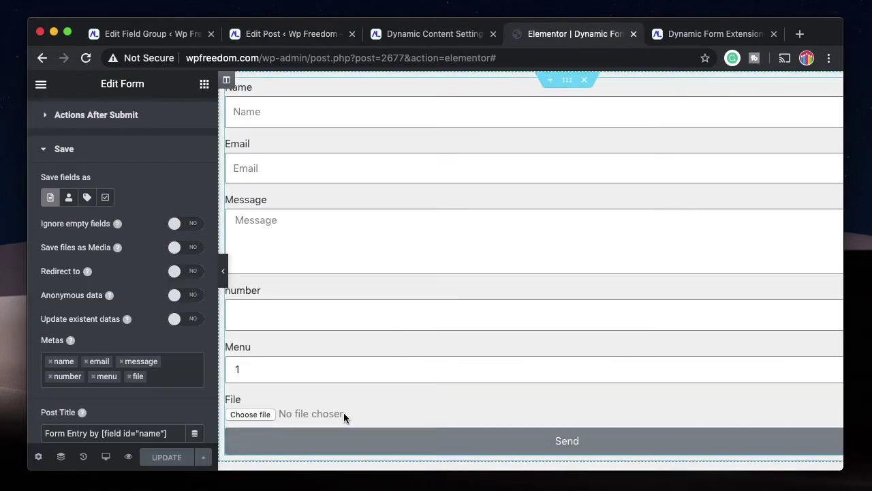
left_click(409, 34)
left_click(309, 36)
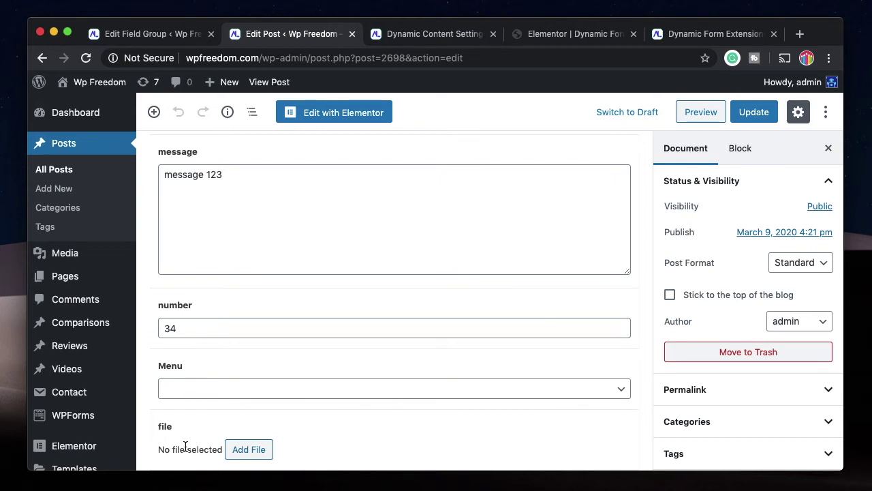
left_click(570, 36)
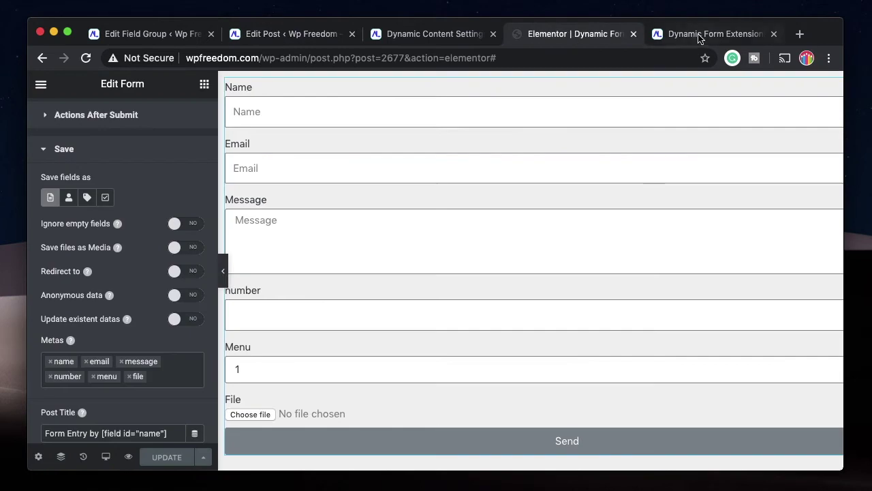
Check the Menu choices on the live form preview, leaving 2 selected.
left_click(701, 35)
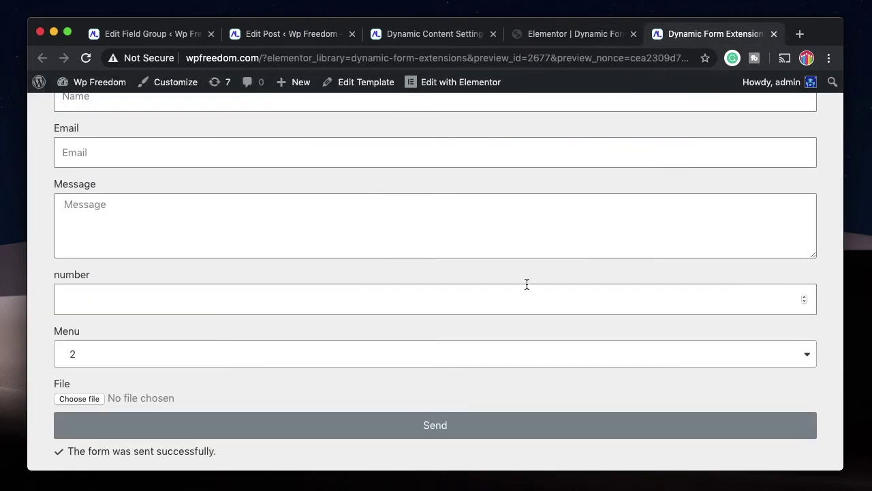
left_click(426, 354)
left_click(342, 316)
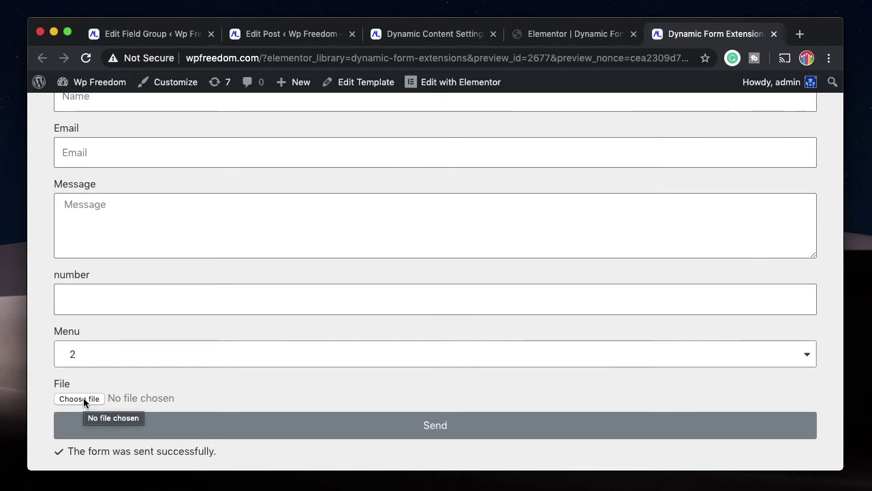
left_click(293, 34)
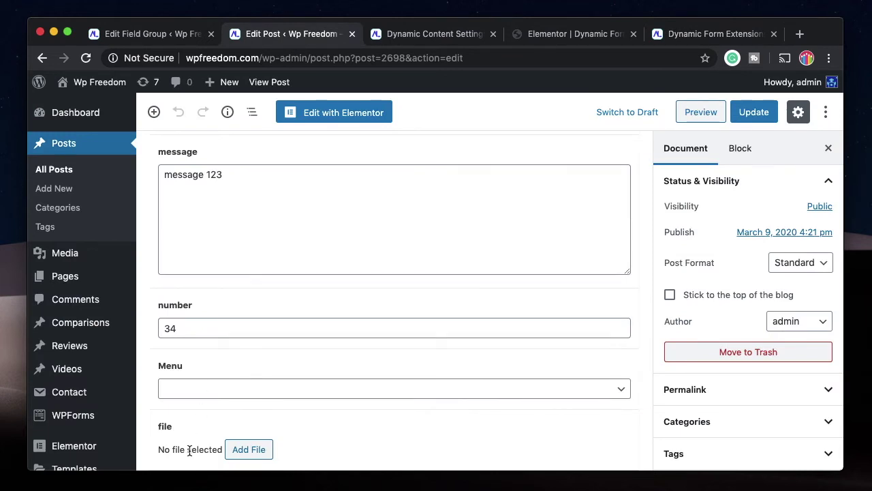
Change the Menu field's type to Number in the Form Entries field group.
left_click(154, 34)
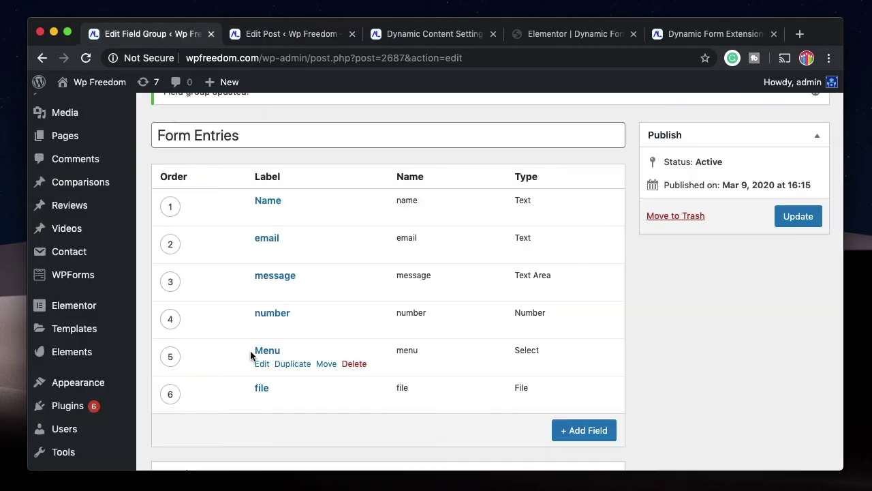
left_click(259, 363)
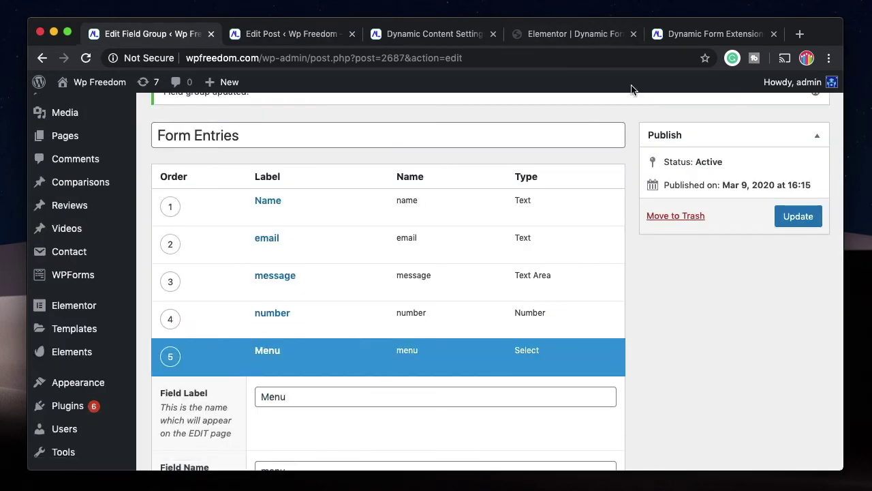
left_click(671, 34)
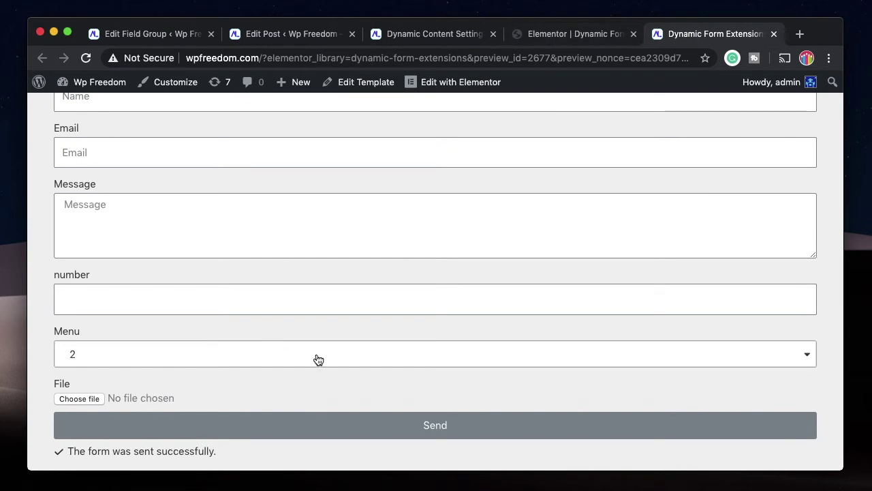
left_click(153, 34)
scroll(323, 445, "down", 5)
left_click(305, 322)
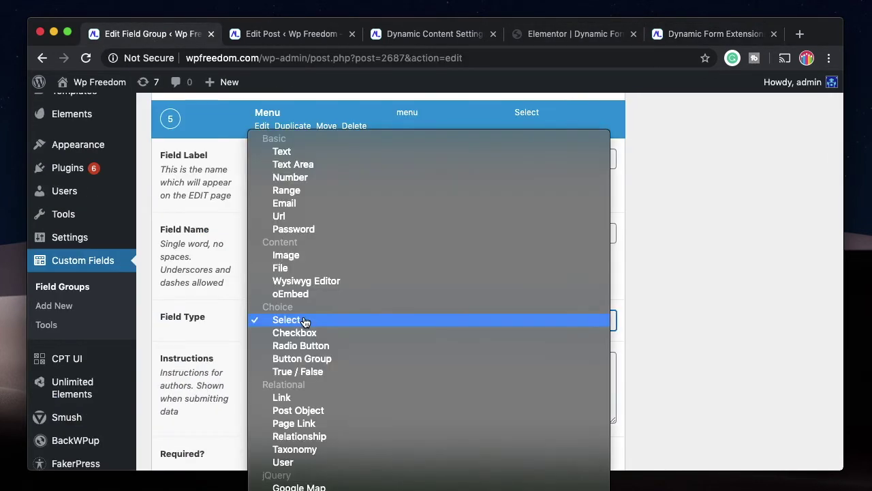
left_click(310, 180)
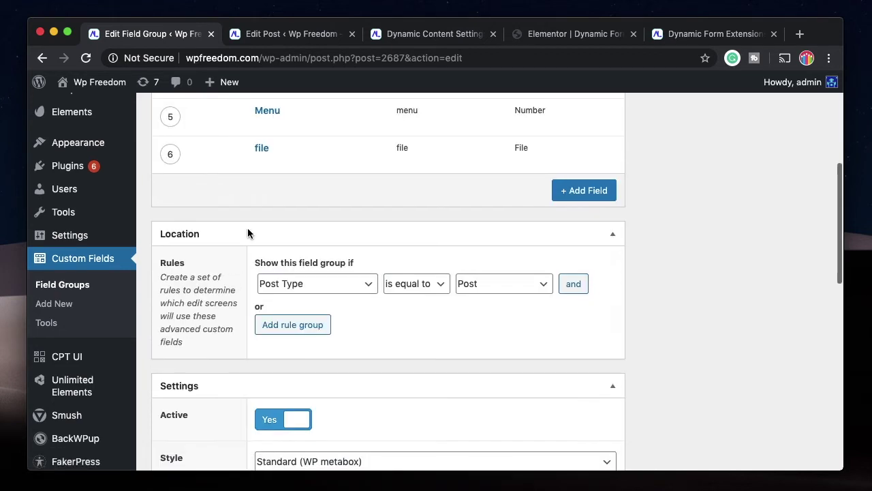
Change the file field's type to Url and update the Form Entries field group.
mouse_move(288, 146)
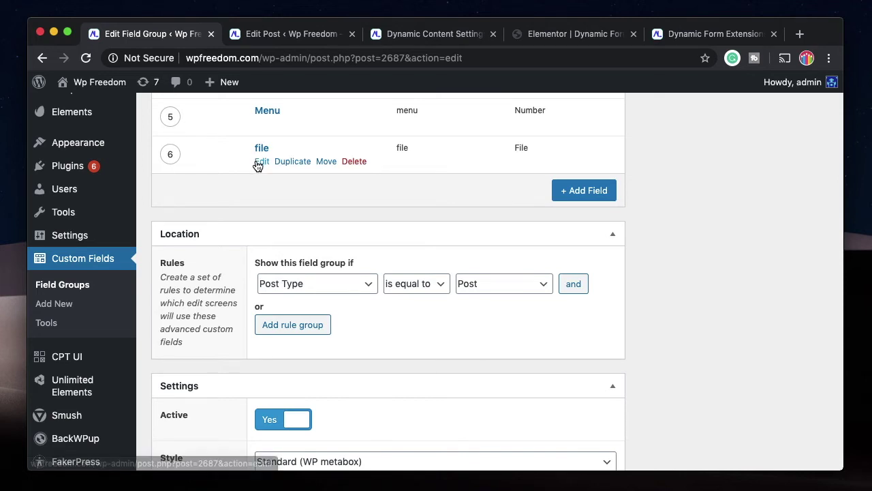
left_click(257, 164)
scroll(280, 327, "down", 1)
scroll(279, 327, "down", 1)
left_click(360, 273)
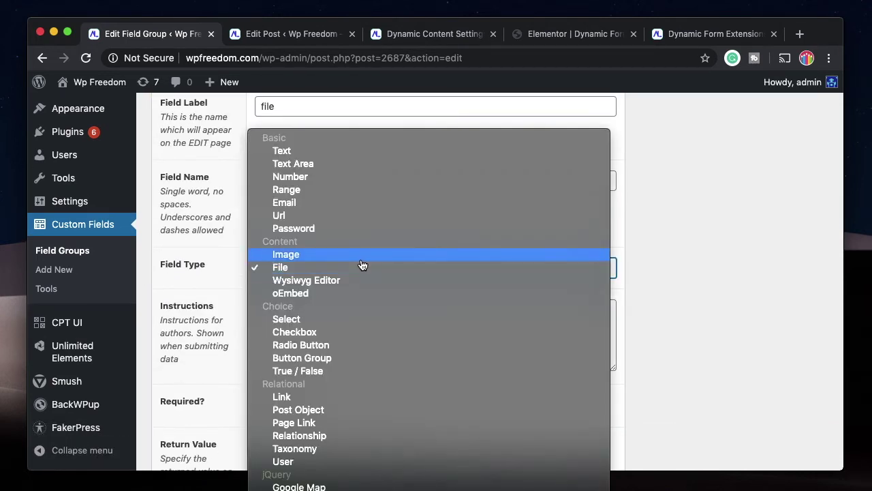
left_click(350, 216)
scroll(322, 239, "up", 2)
scroll(322, 242, "up", 1)
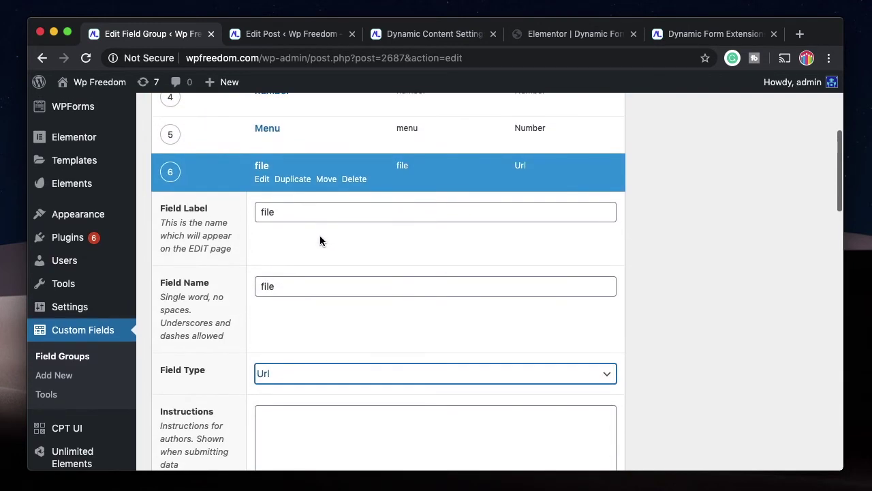
left_click(261, 182)
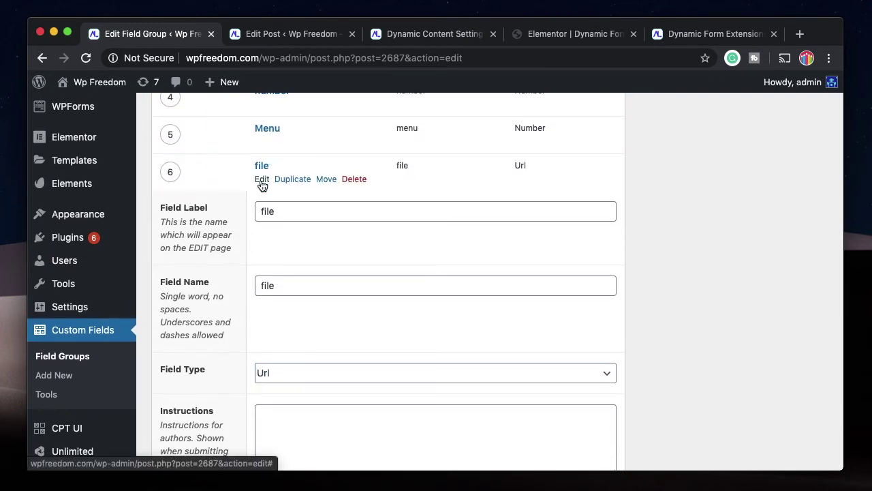
key("Return")
left_click(788, 276)
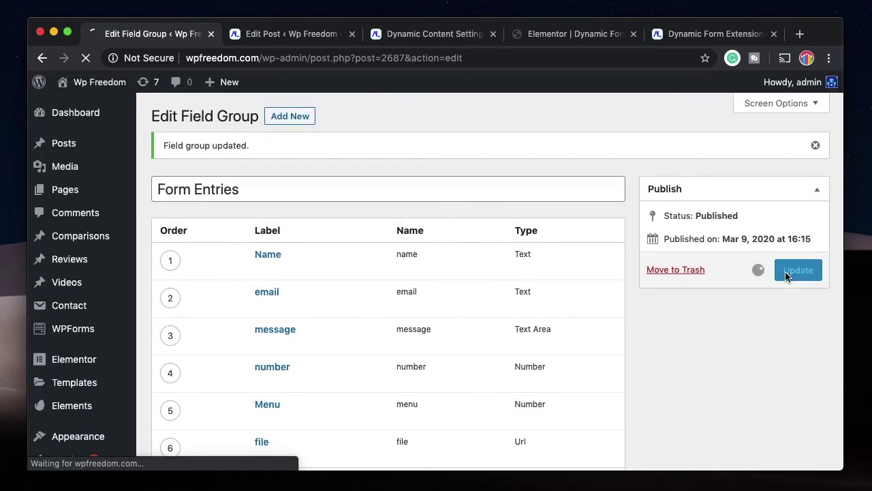
left_click(458, 35)
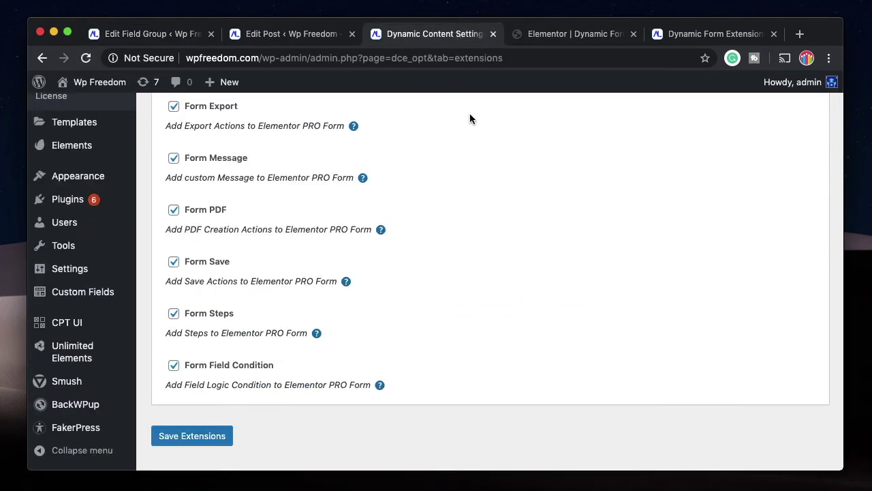
Reload the form preview and fill in a name, an e-mail, message 'dude' and number 45.
left_click(716, 34)
left_click(576, 33)
left_click(126, 458)
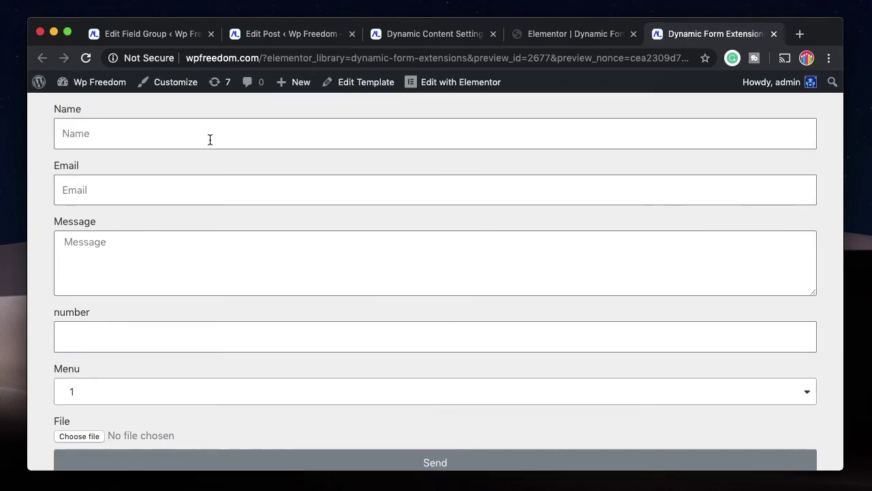
left_click(209, 136)
type("Hashin")
key("Tab")
key("Tab")
type("dude")
left_click(168, 343)
type("45")
scroll(195, 382, "down", 1)
Choose Menu 2, attach dynamic_logo.png and submit the form.
left_click(143, 378)
left_click(151, 322)
left_click(90, 422)
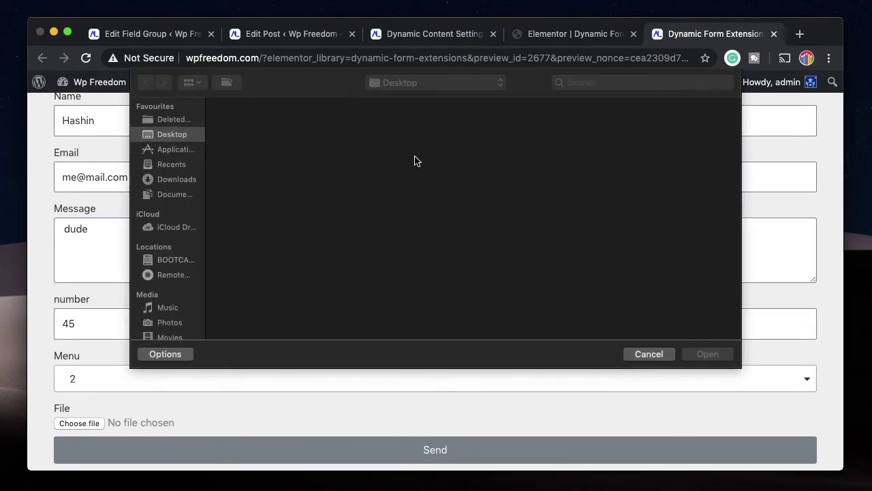
left_click(349, 212)
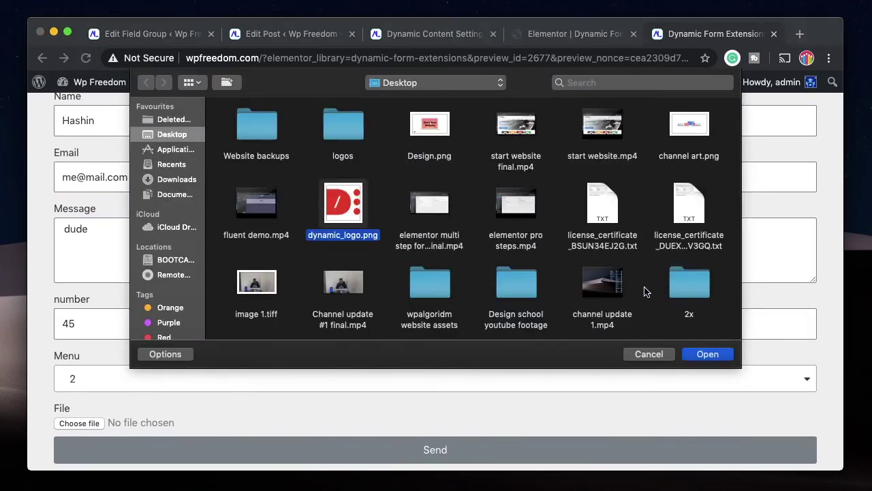
left_click(712, 355)
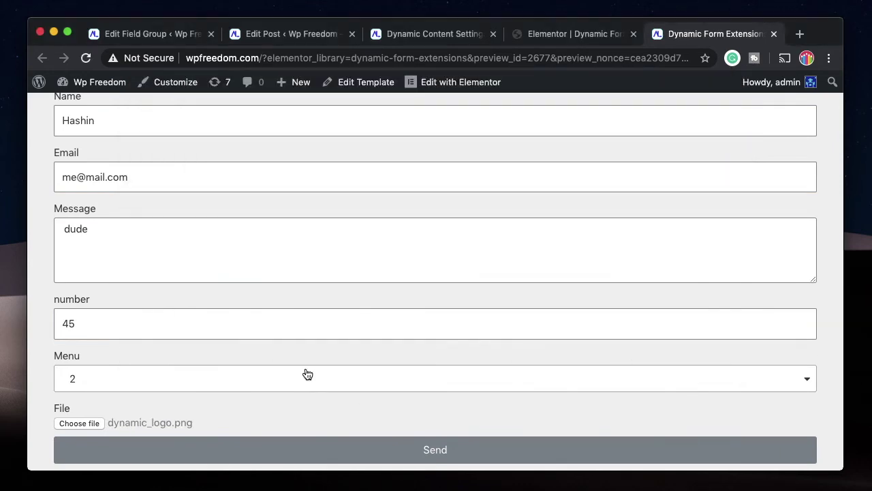
left_click(297, 452)
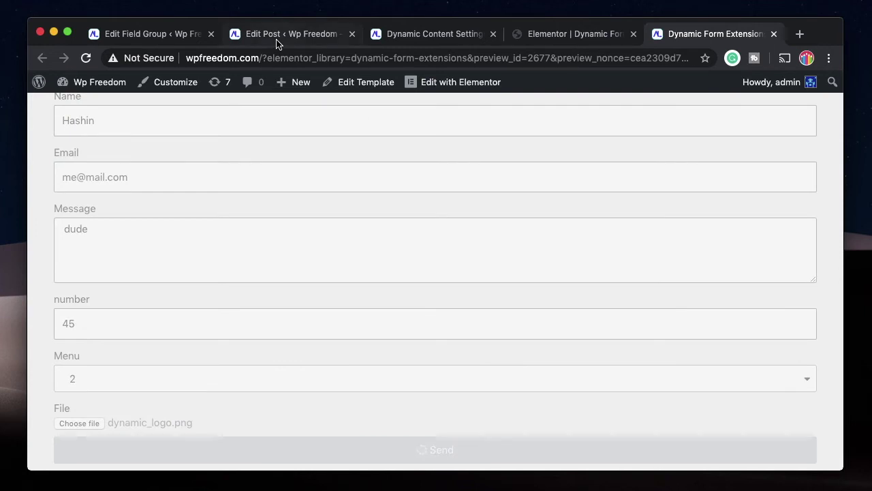
left_click(278, 43)
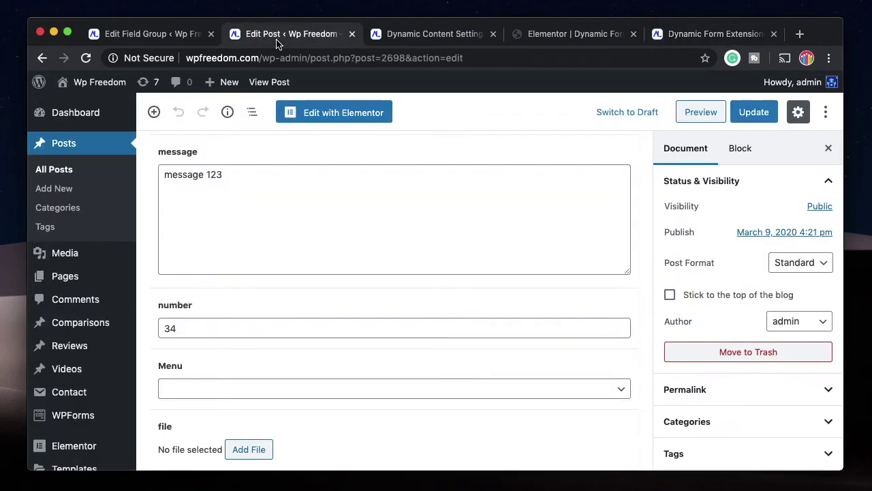
Open the newest form entry post from All Posts and check its saved fields, including the file URL.
left_click(68, 175)
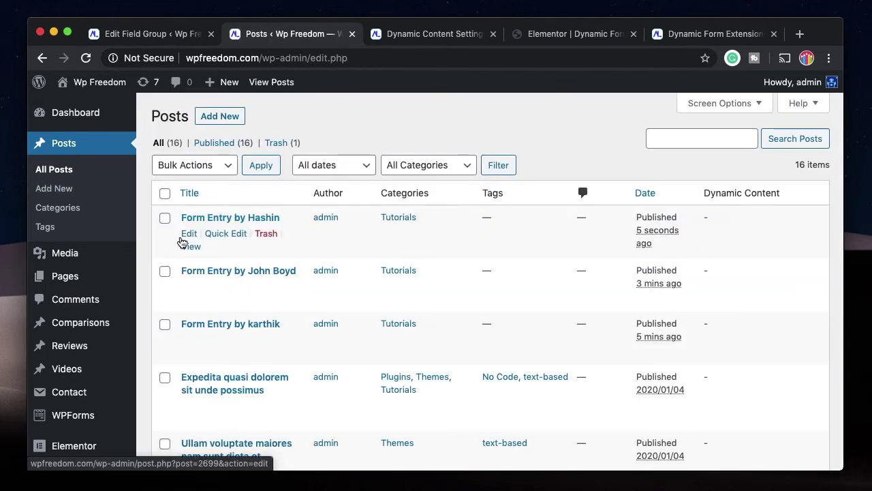
left_click(188, 235)
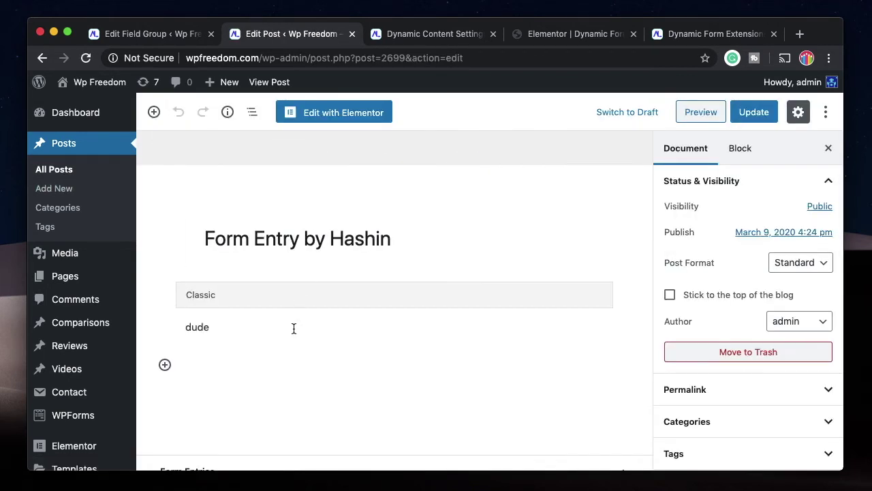
scroll(271, 327, "down", 5)
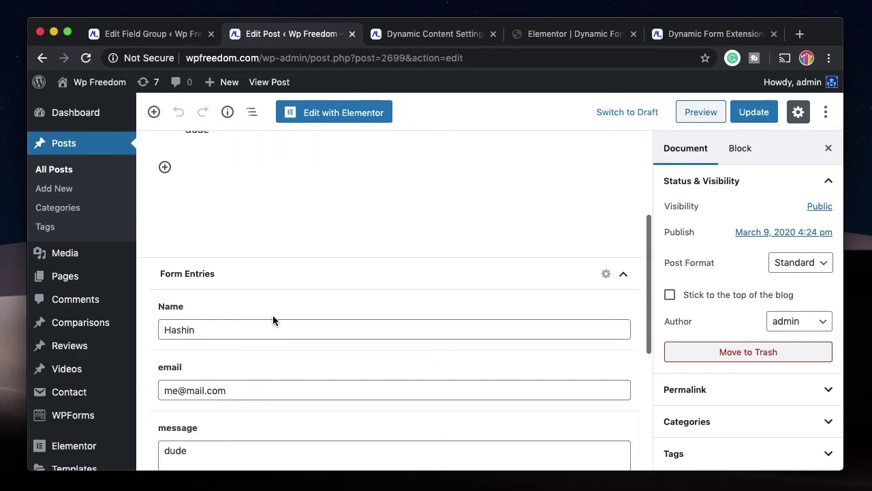
scroll(283, 283, "down", 2)
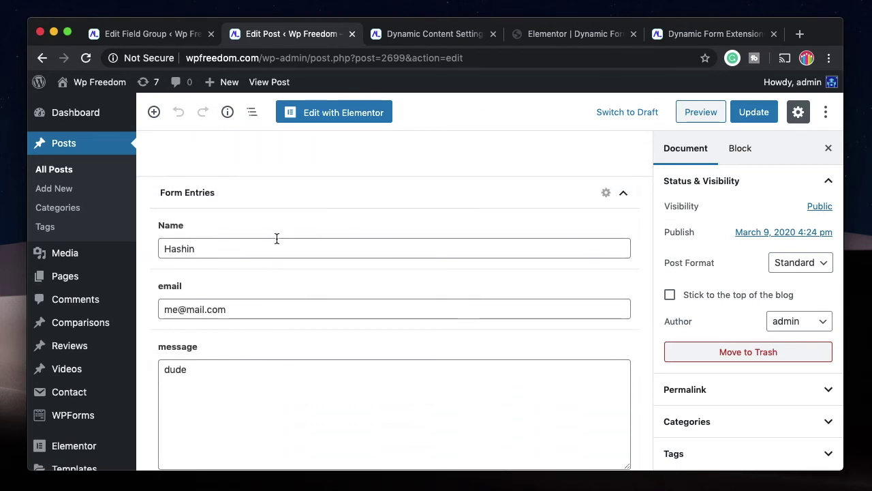
scroll(266, 311, "down", 3)
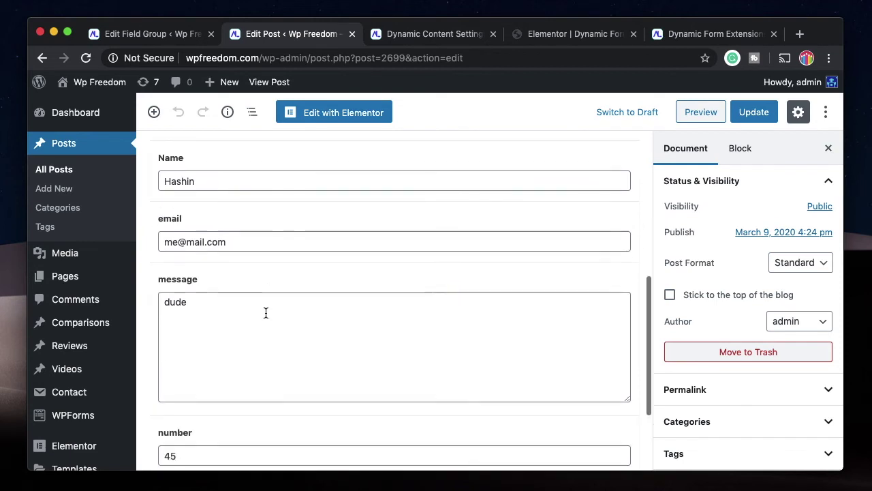
scroll(250, 272, "down", 2)
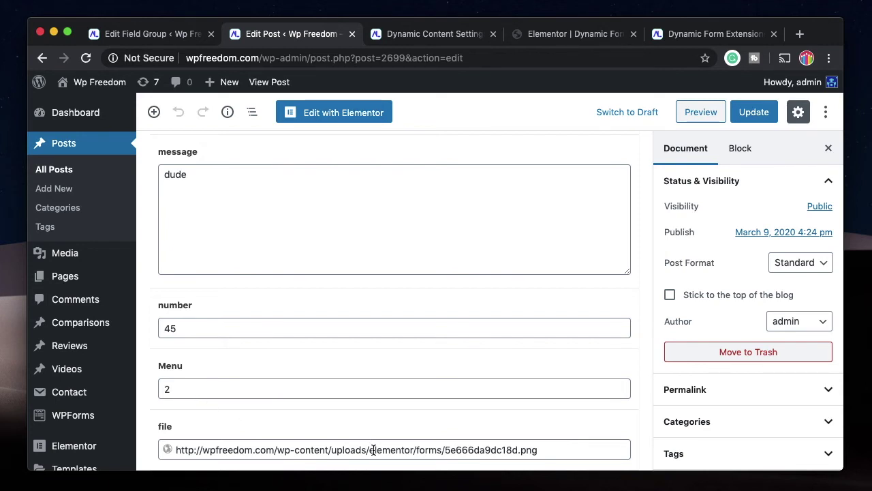
triple_click(373, 450)
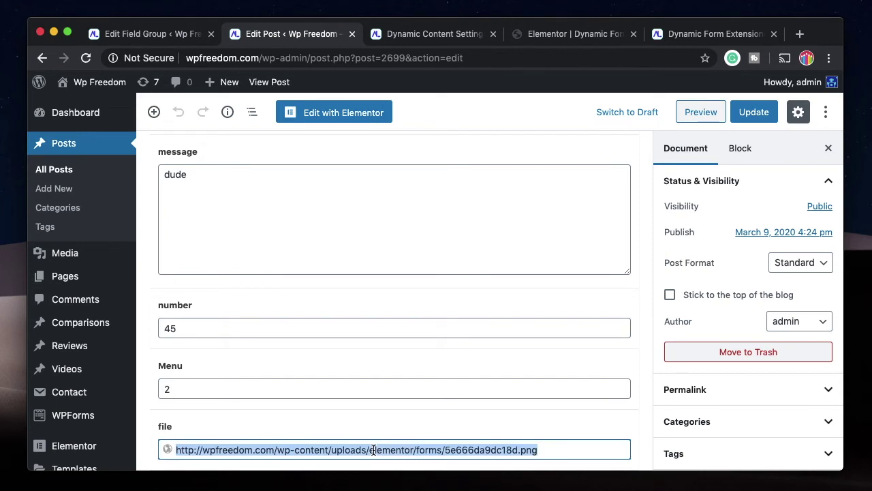
left_click(573, 35)
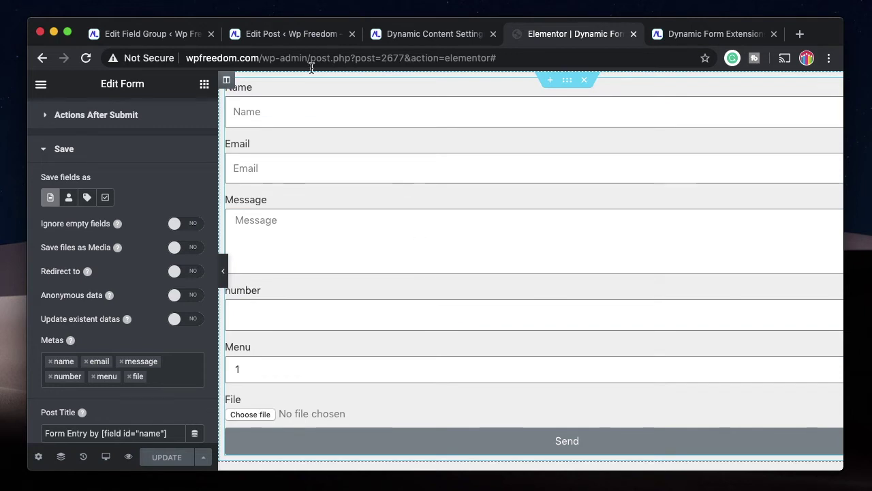
left_click(170, 36)
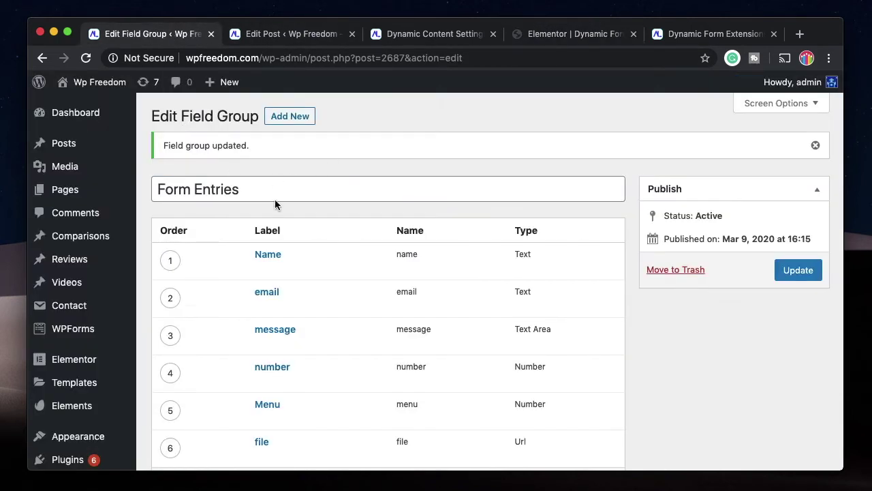
Switch the file field's type from Url to Link and update the Form Entries group.
scroll(261, 310, "down", 3)
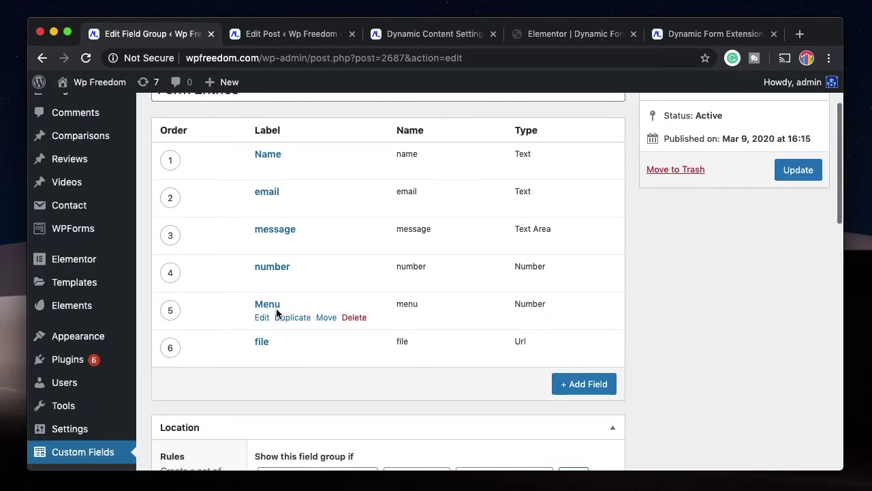
left_click(551, 34)
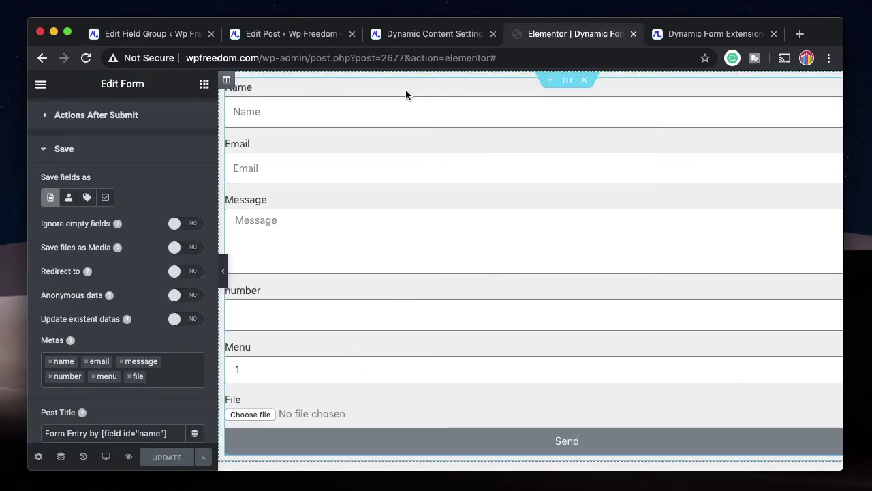
left_click(151, 34)
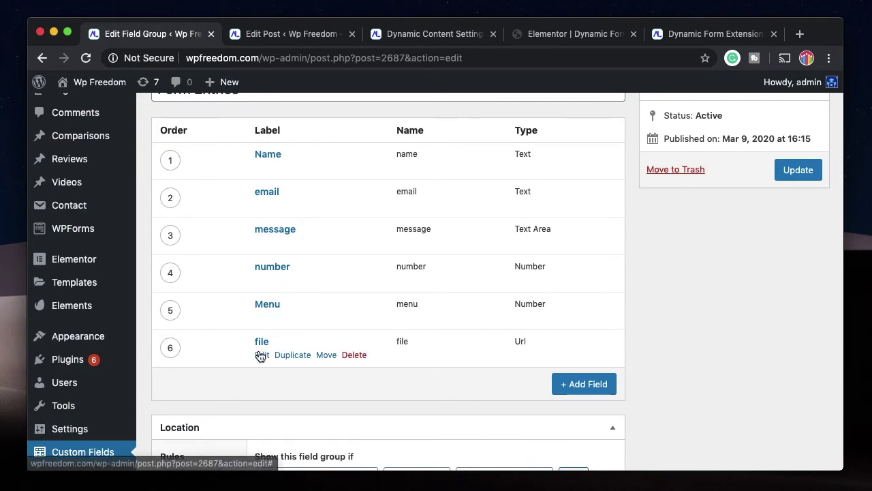
left_click(261, 355)
scroll(332, 351, "down", 5)
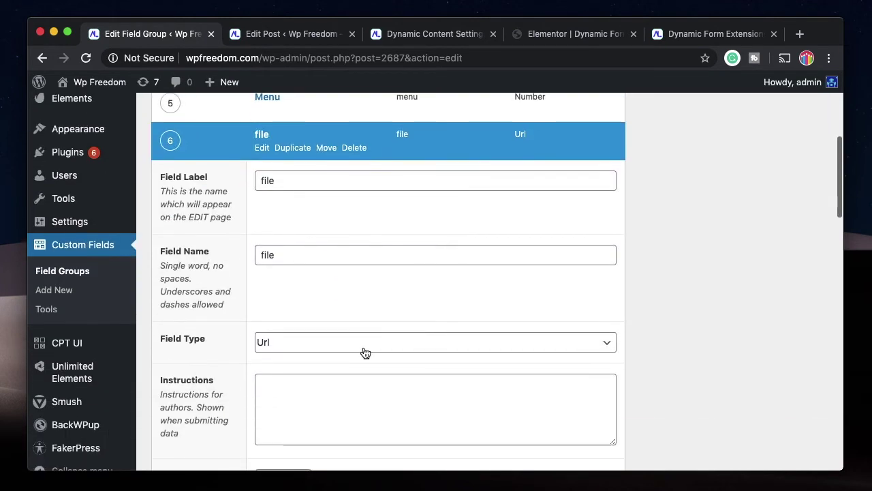
left_click(365, 353)
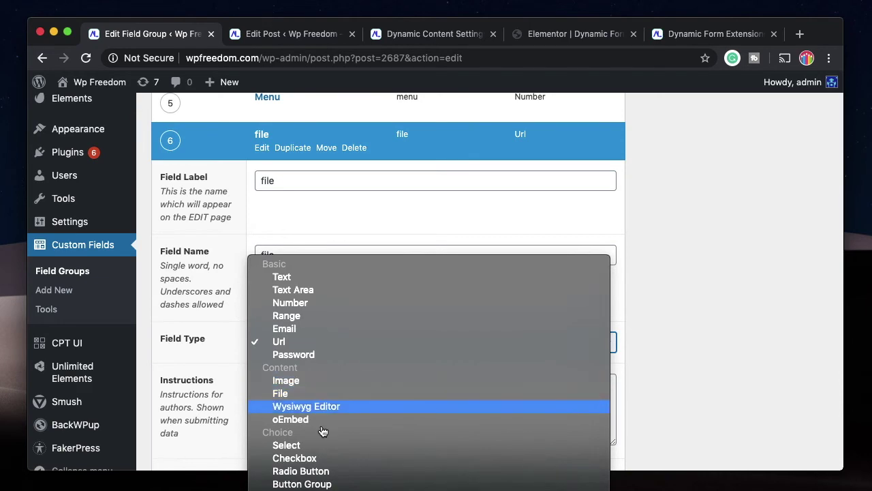
scroll(371, 428, "down", 5)
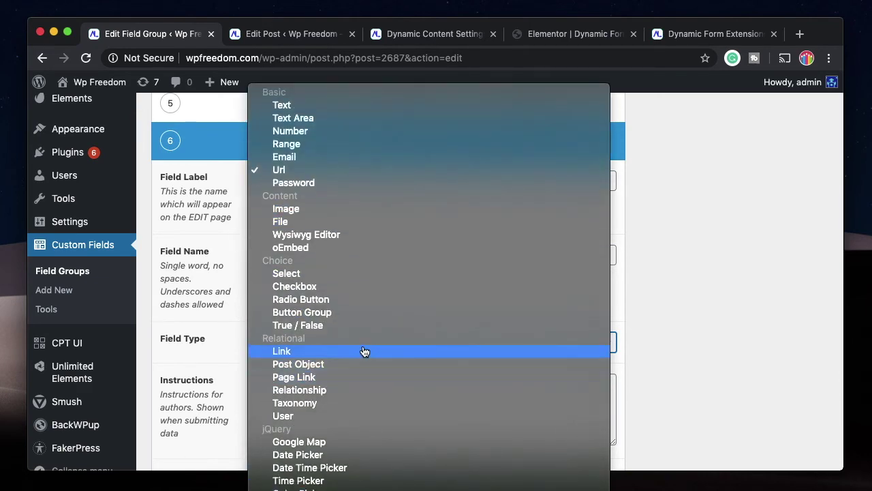
left_click(362, 351)
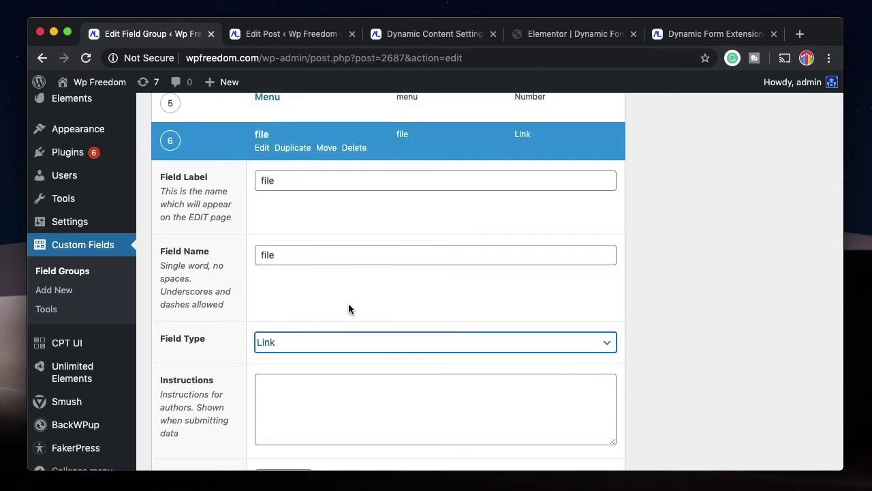
scroll(349, 304, "up", 5)
left_click(797, 202)
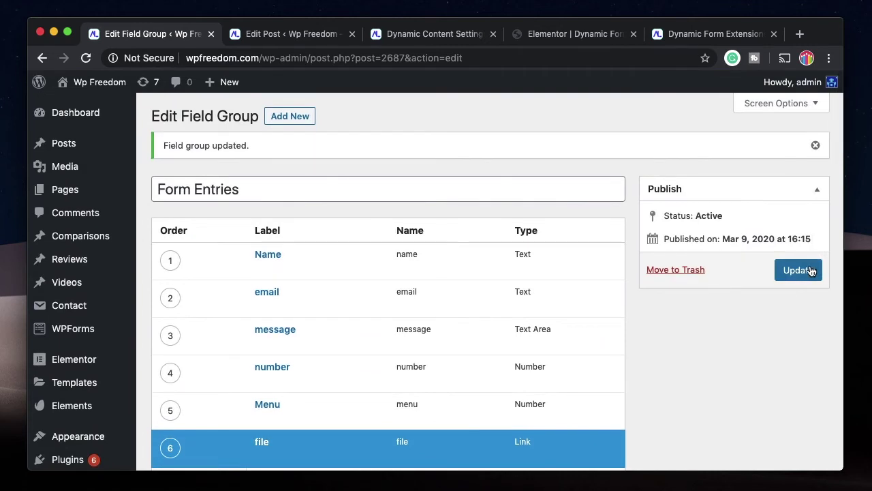
left_click(812, 271)
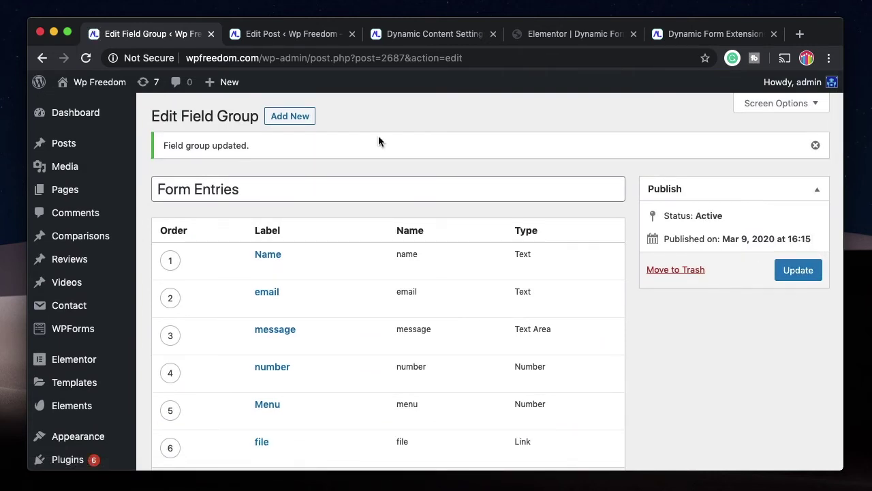
Reload the live form preview and enter 45899 in the form.
left_click(577, 34)
left_click(681, 34)
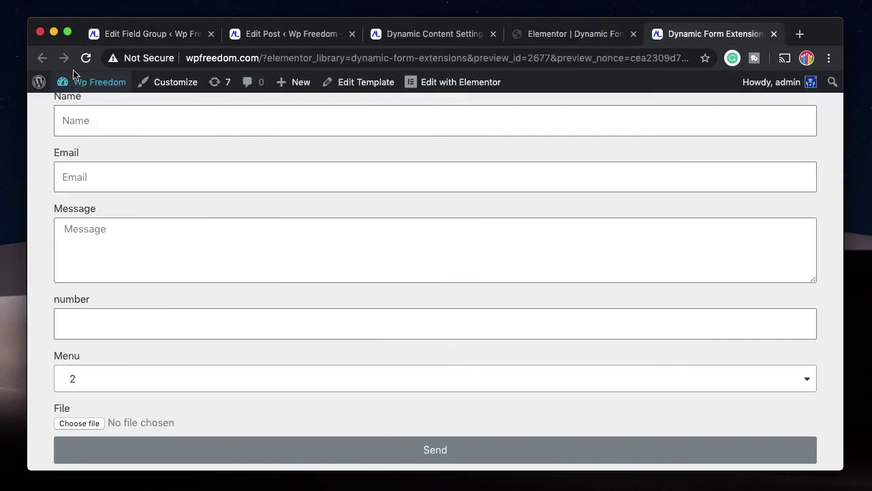
left_click(86, 58)
left_click(166, 138)
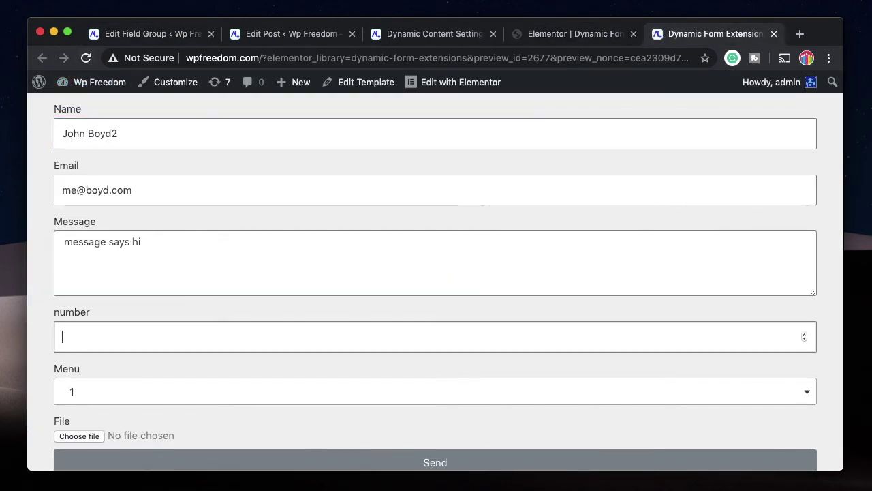
type("45899")
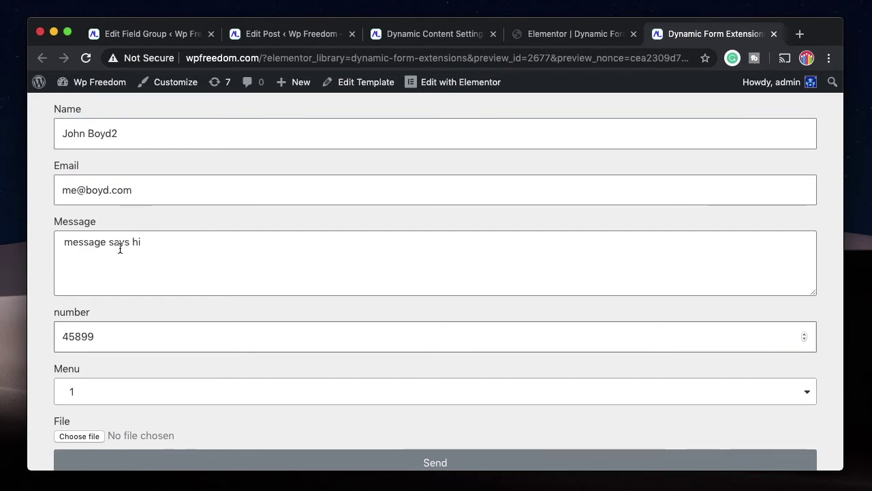
Choose Menu 3, attach Design.png, submit the form, and open the All Posts list.
left_click(143, 389)
left_click(82, 363)
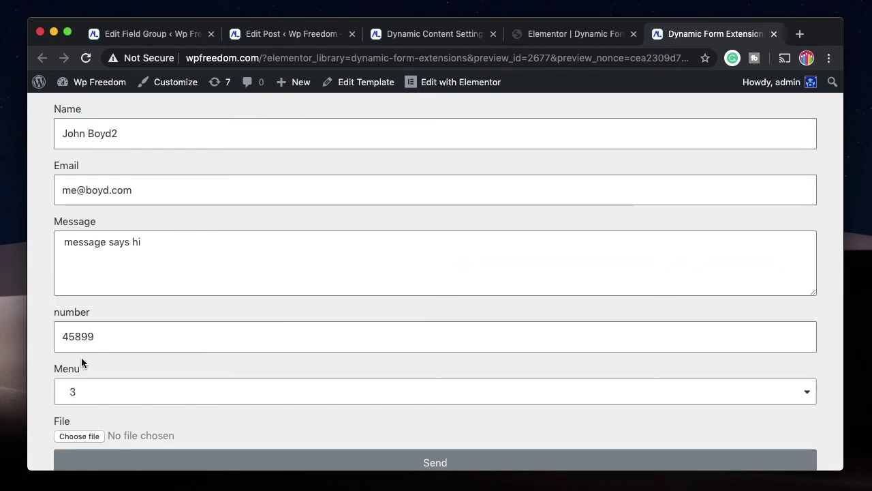
scroll(81, 357, "down", 1)
left_click(87, 422)
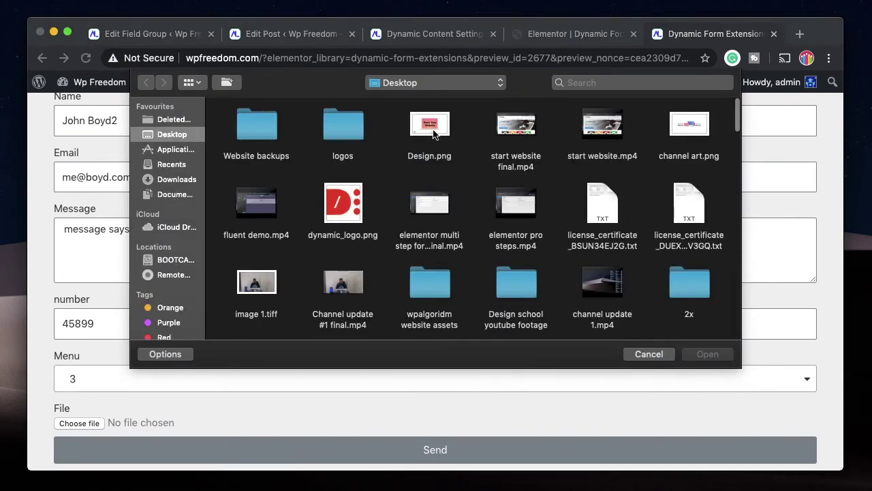
left_click(429, 130)
left_click(709, 355)
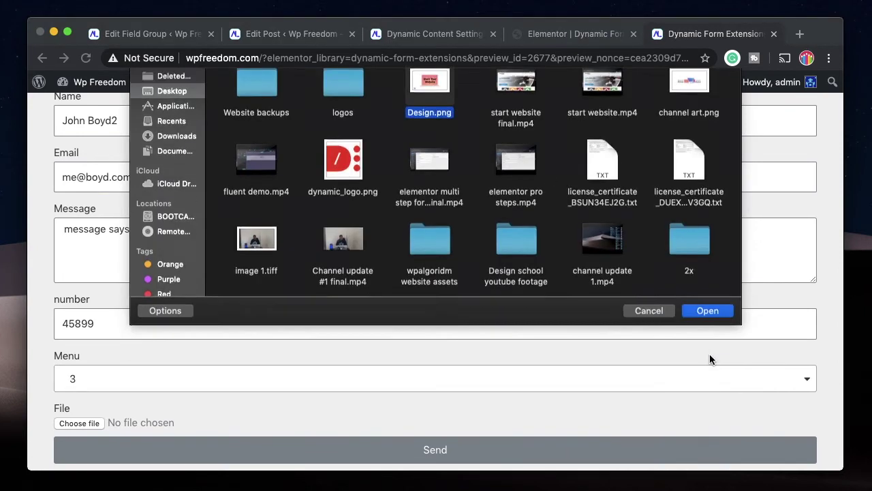
left_click(371, 443)
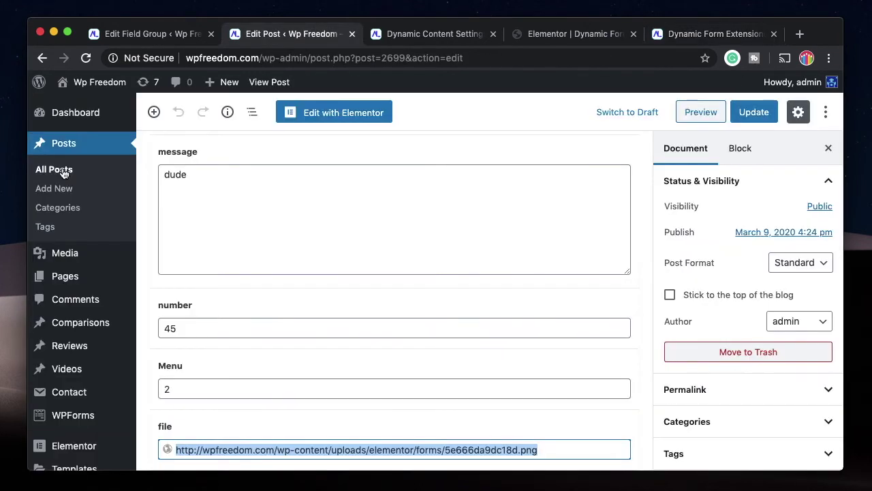
left_click(63, 173)
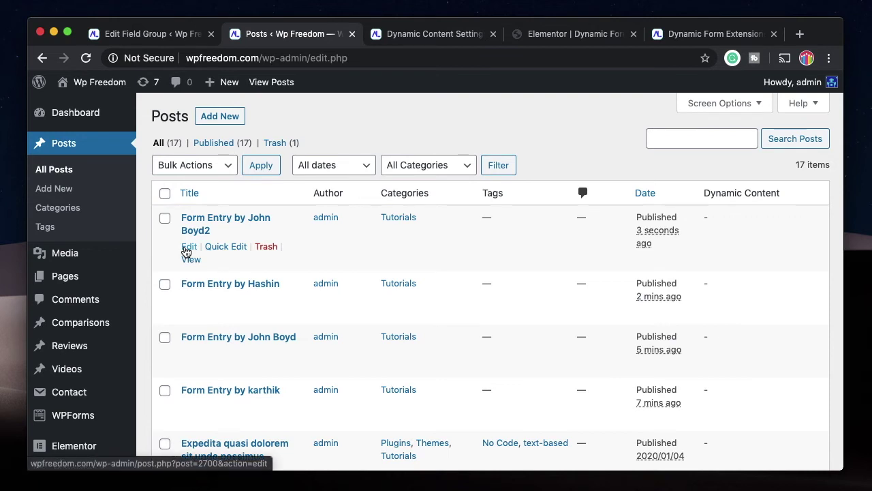
Open the newest form entry post, view its uploaded file link, and return to its title and message.
left_click(189, 249)
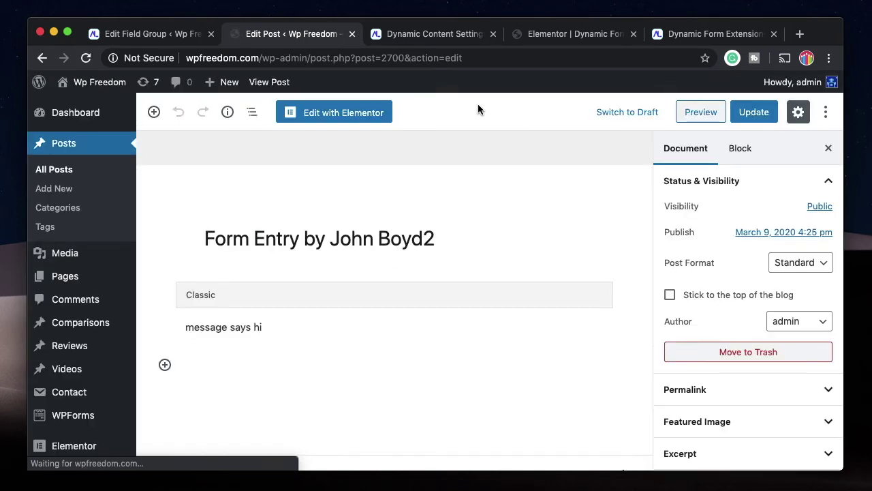
scroll(259, 345, "down", 5)
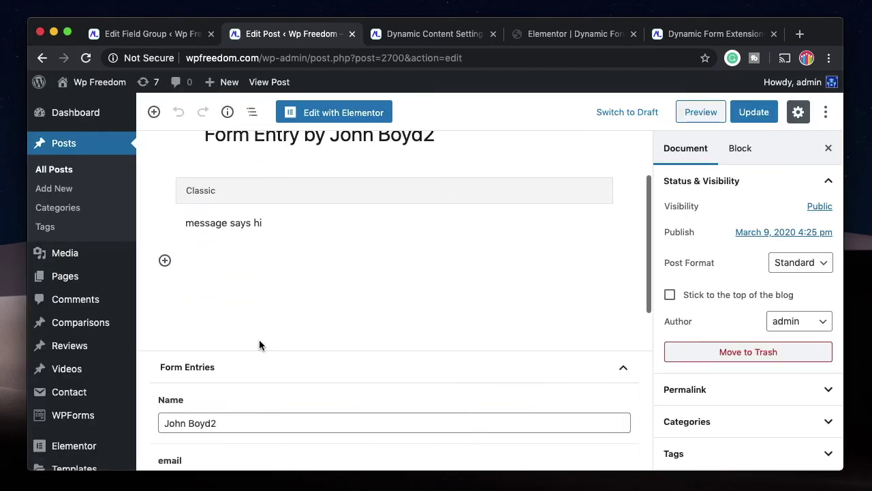
scroll(296, 334, "down", 3)
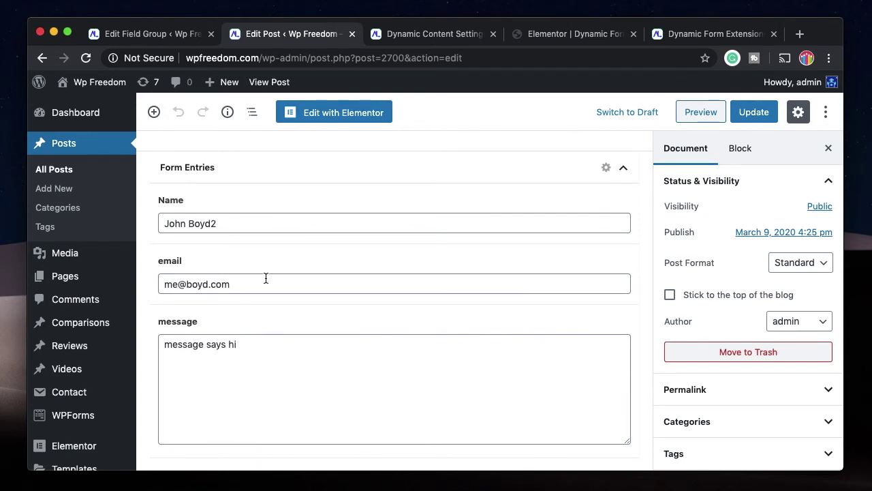
scroll(266, 278, "down", 5)
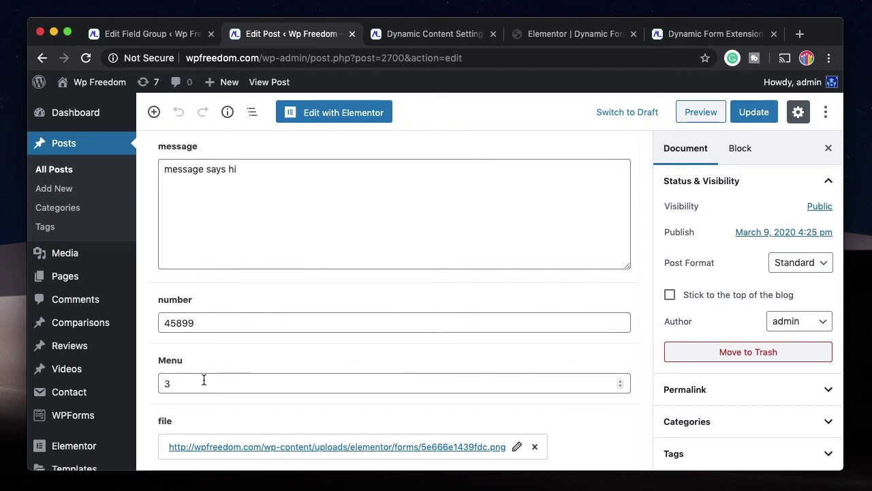
left_click(276, 447)
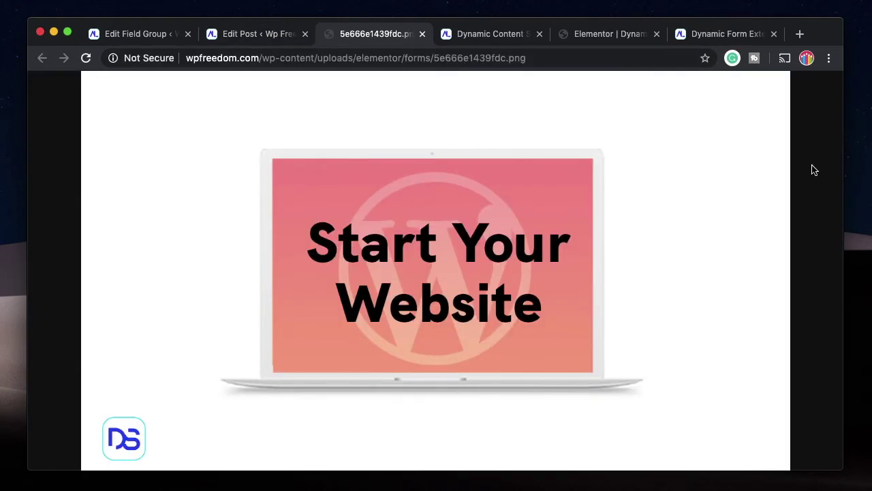
left_click(268, 34)
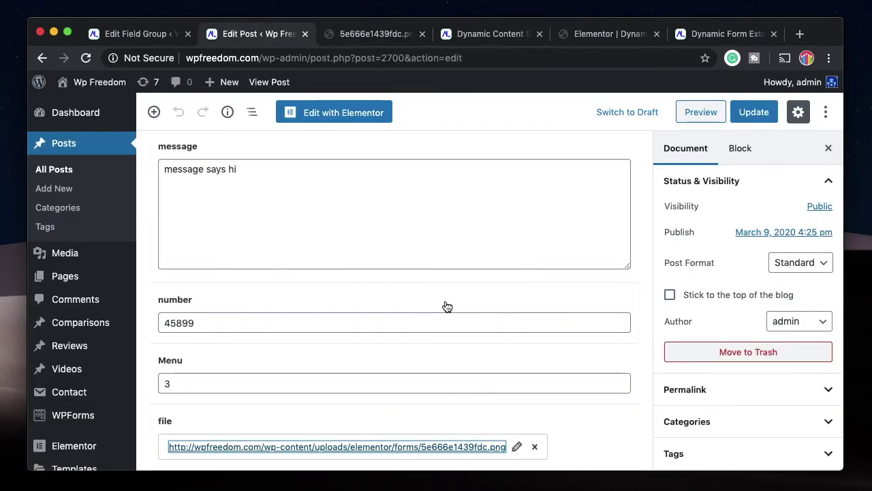
scroll(432, 318, "up", 5)
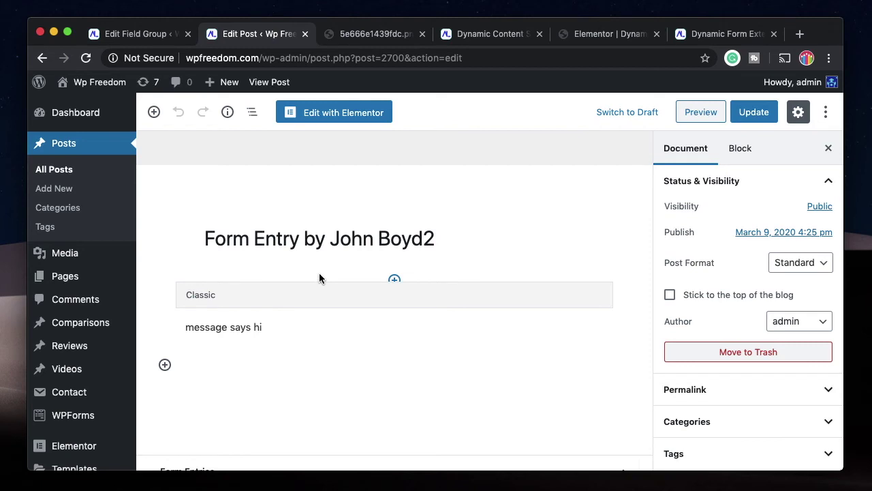
On CPT UI's Add/Edit Post Types page, enter the post type slug 'entry'.
scroll(68, 343, "down", 5)
scroll(68, 343, "down", 1)
mouse_move(77, 323)
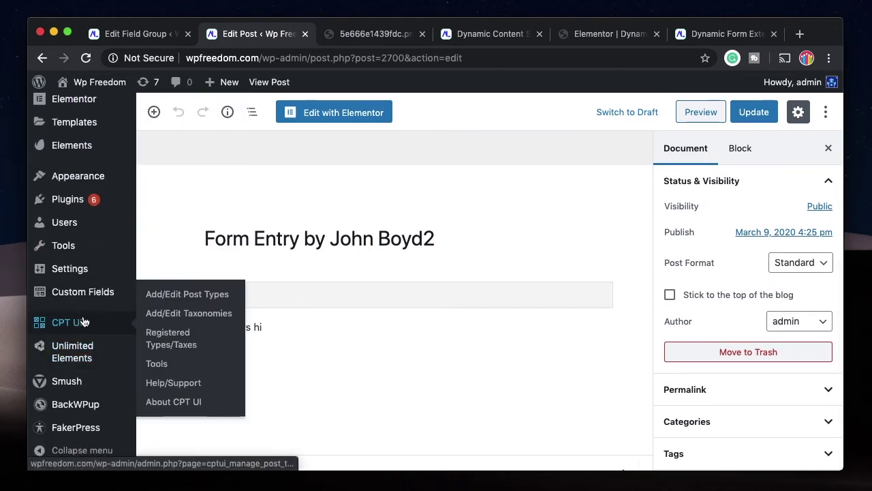
left_click(154, 300)
left_click(362, 237)
type("Entry")
Set plural label 'entries' and singular label 'entry', then add the post type.
scroll(374, 304, "down", 1)
left_click(374, 314)
type("wntries")
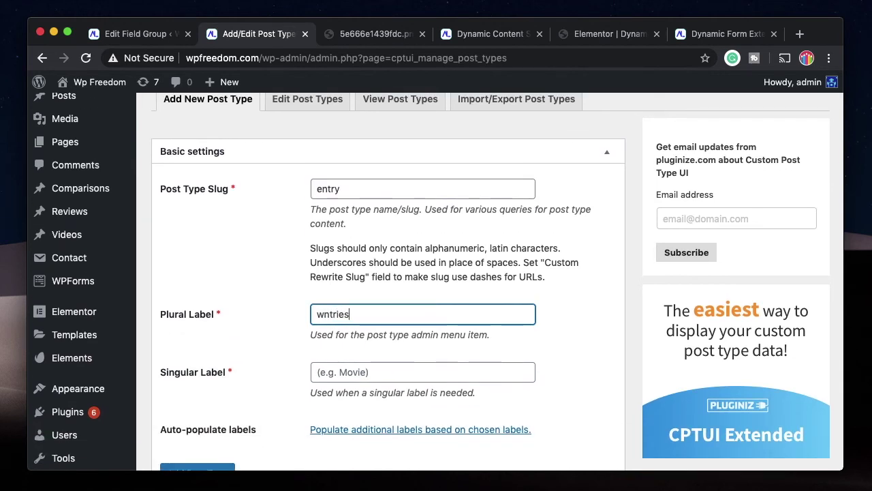
double_click(323, 316)
type("entries")
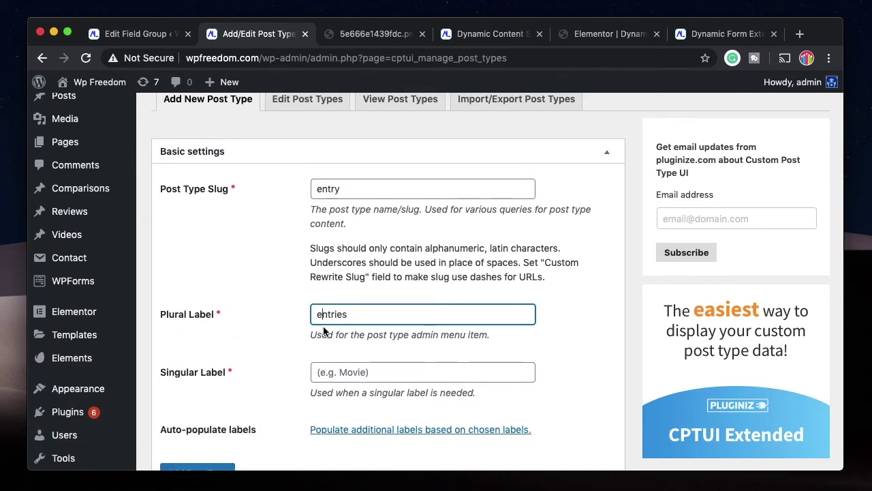
left_click(372, 372)
type("entry")
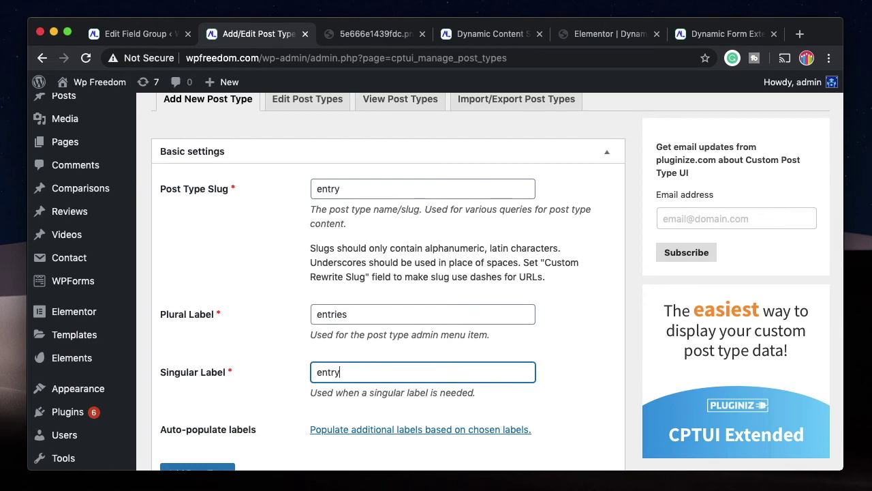
scroll(370, 288, "down", 5)
left_click(203, 260)
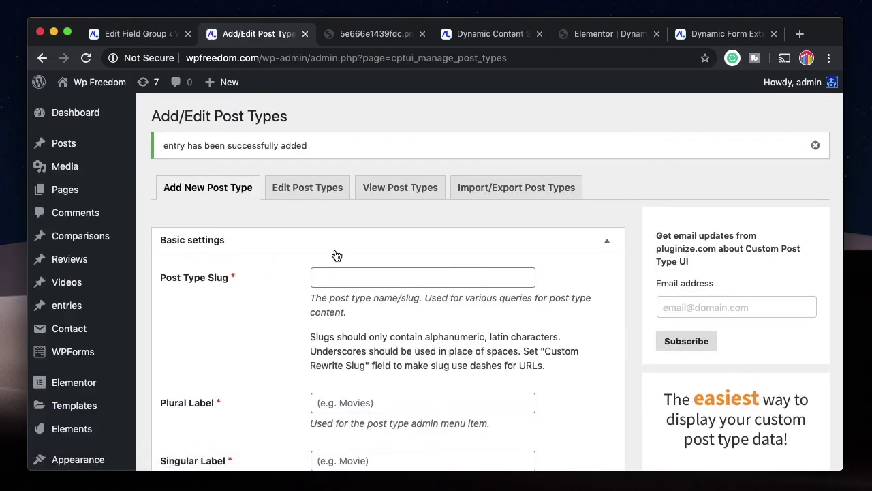
scroll(335, 255, "down", 4)
scroll(273, 266, "down", 2)
scroll(75, 354, "down", 2)
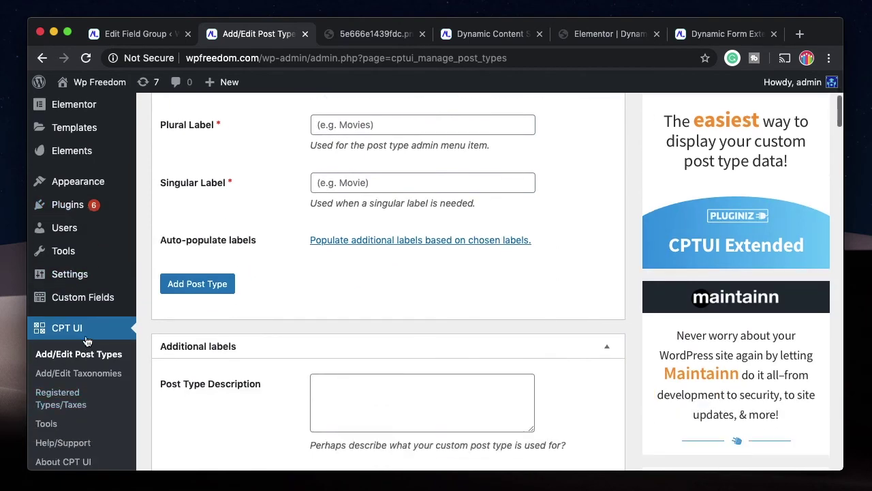
Edit the Form Entries field group, review its Post Type location rule, and update it.
mouse_move(76, 296)
left_click(155, 302)
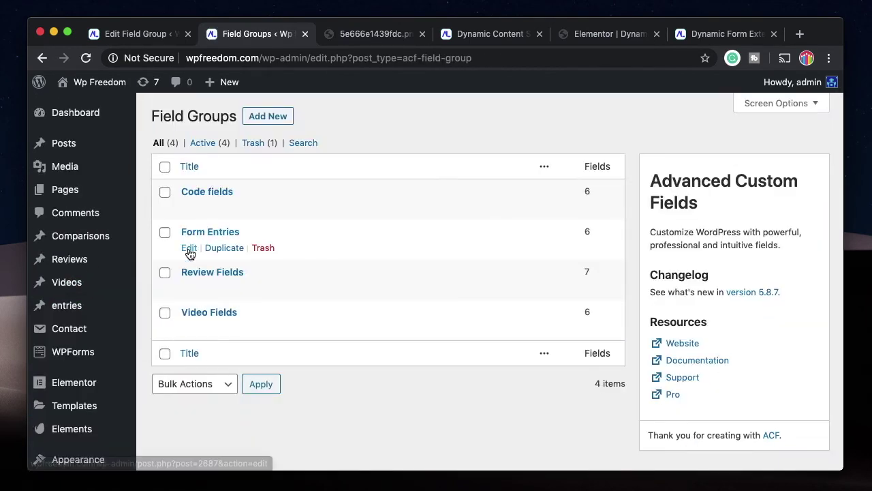
left_click(190, 249)
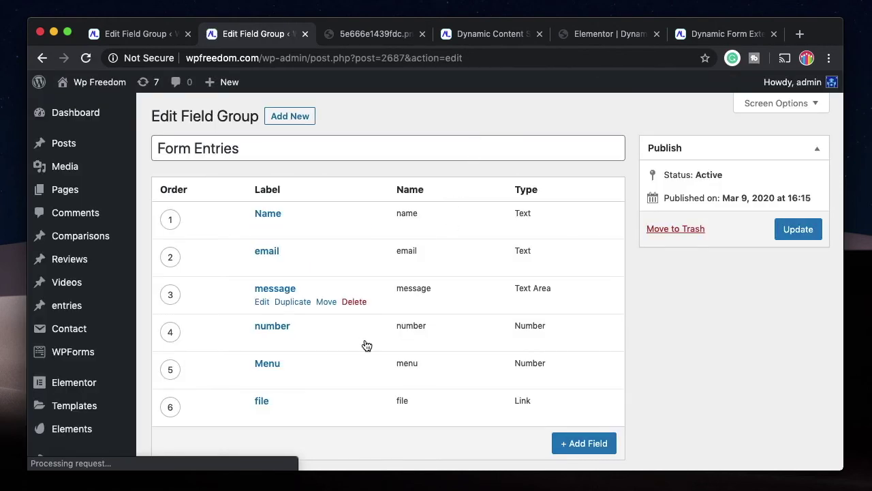
scroll(369, 325, "down", 6)
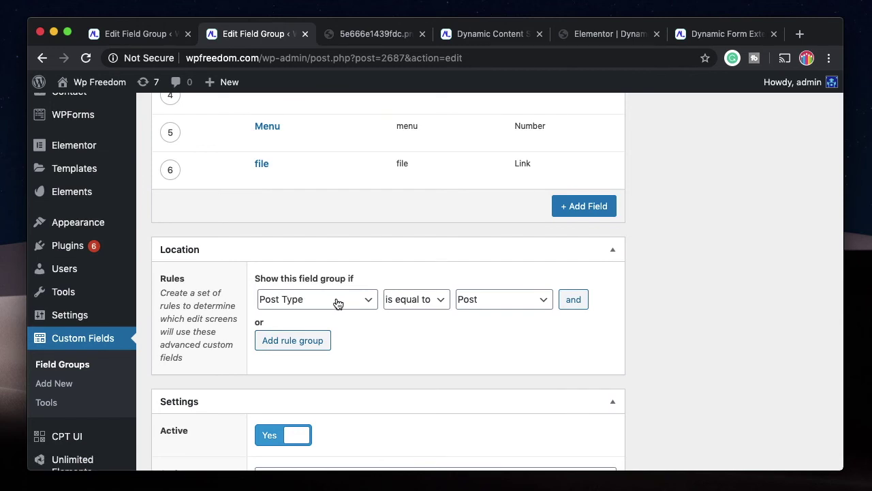
scroll(415, 298, "up", 6)
left_click(794, 231)
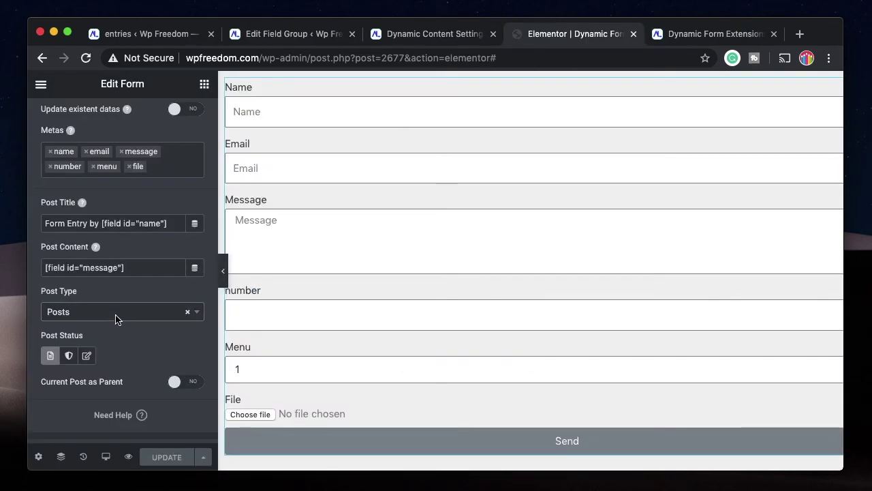
Check which post types the form can save submissions into, leaving the choice unchanged.
scroll(125, 231, "up", 3)
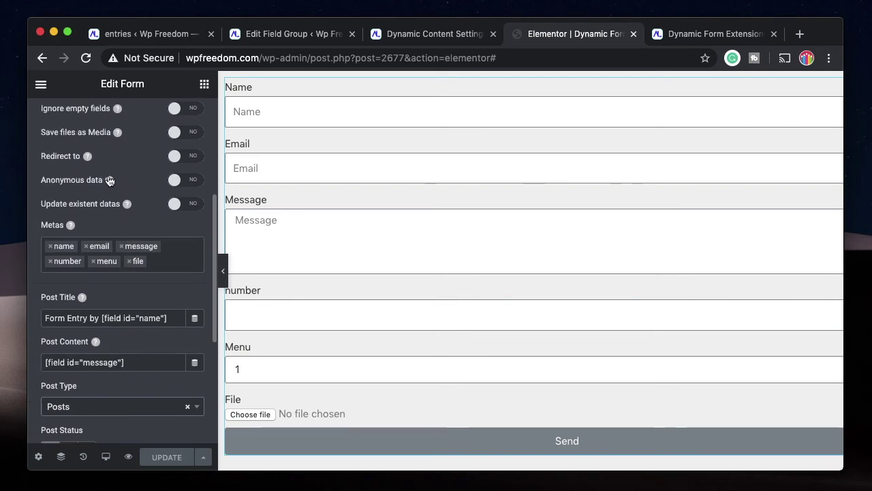
scroll(116, 205, "up", 5)
scroll(107, 300, "down", 6)
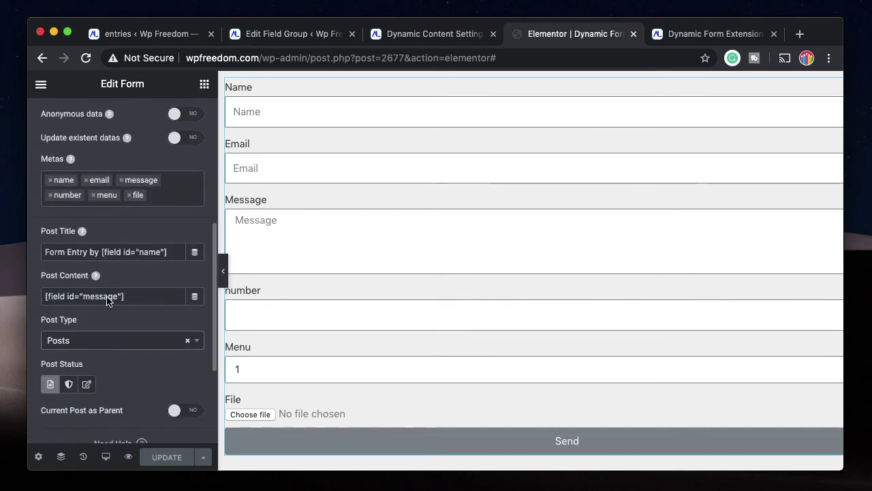
scroll(107, 299, "up", 2)
scroll(63, 248, "down", 4)
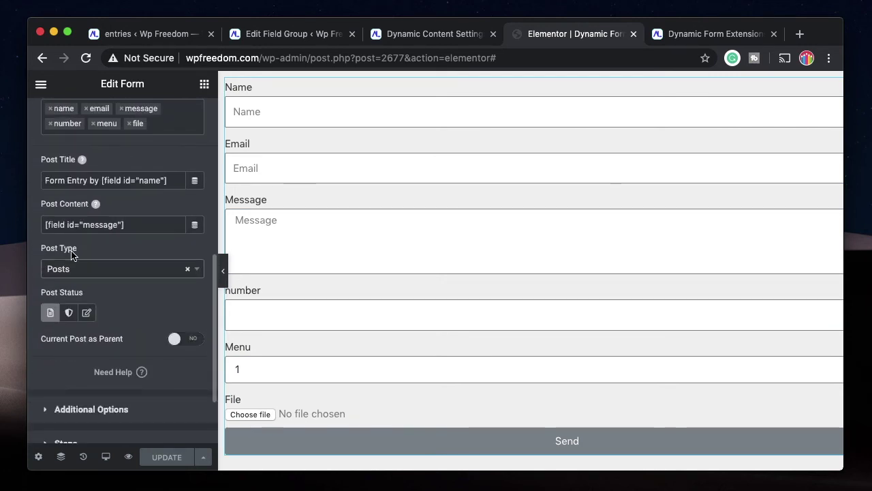
left_click(91, 272)
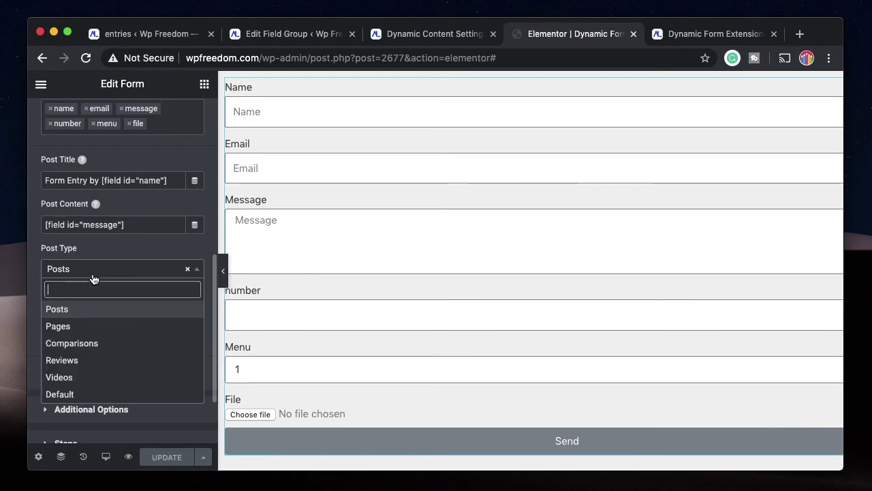
left_click(116, 247)
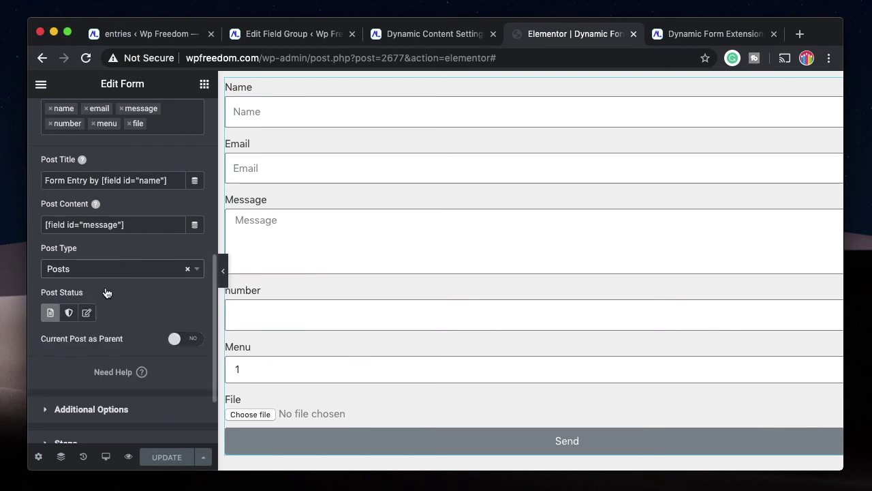
scroll(95, 303, "up", 6)
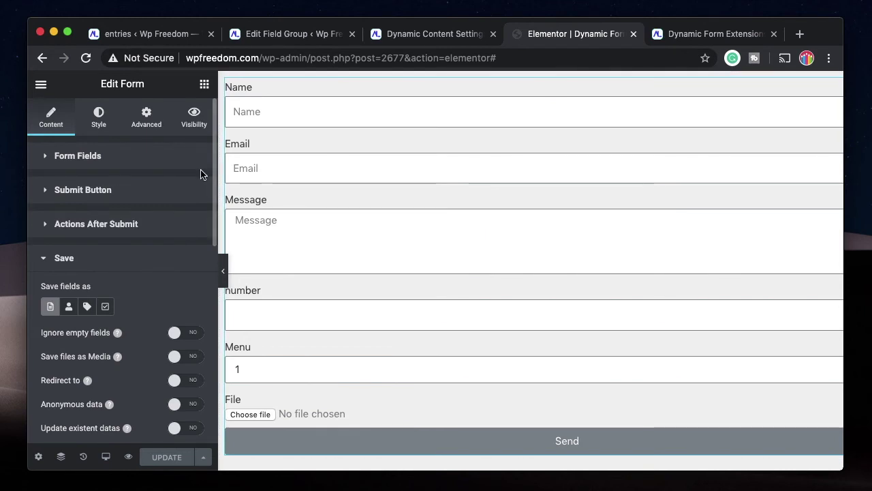
After reloading the editor, set the form's Save Post Type to 'entries' and update the page.
left_click(86, 60)
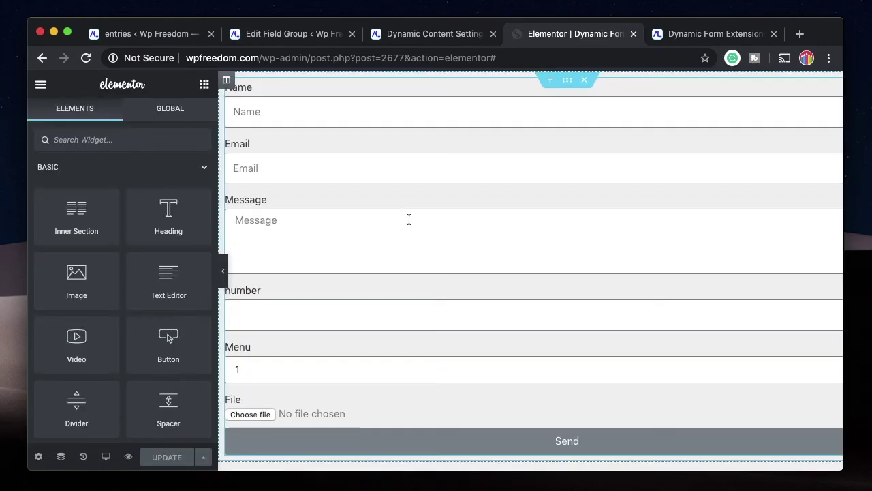
left_click(409, 219)
scroll(107, 300, "down", 10)
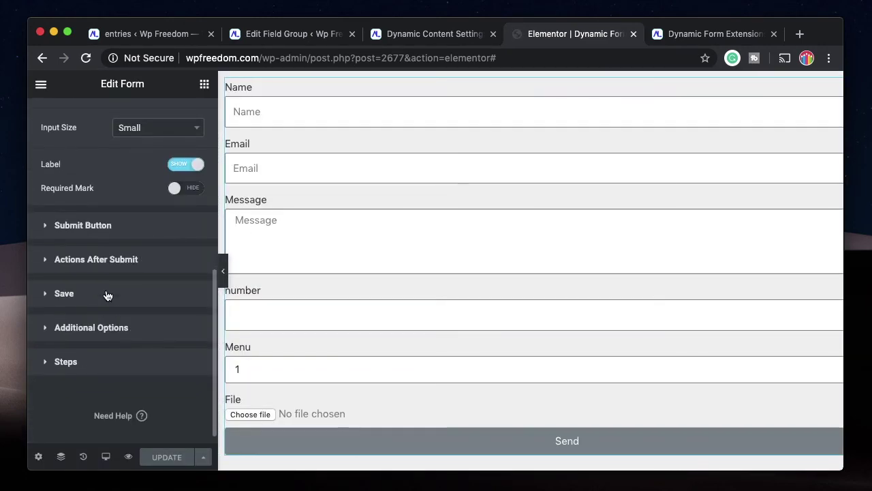
left_click(107, 295)
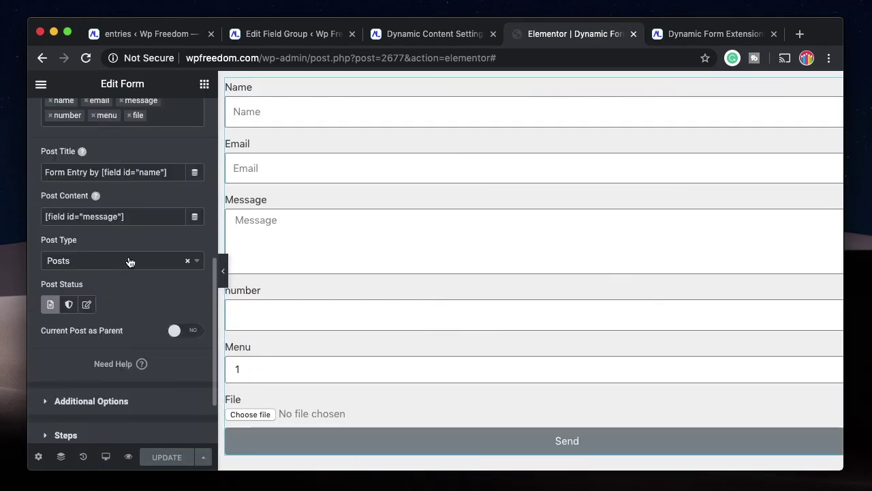
left_click(129, 262)
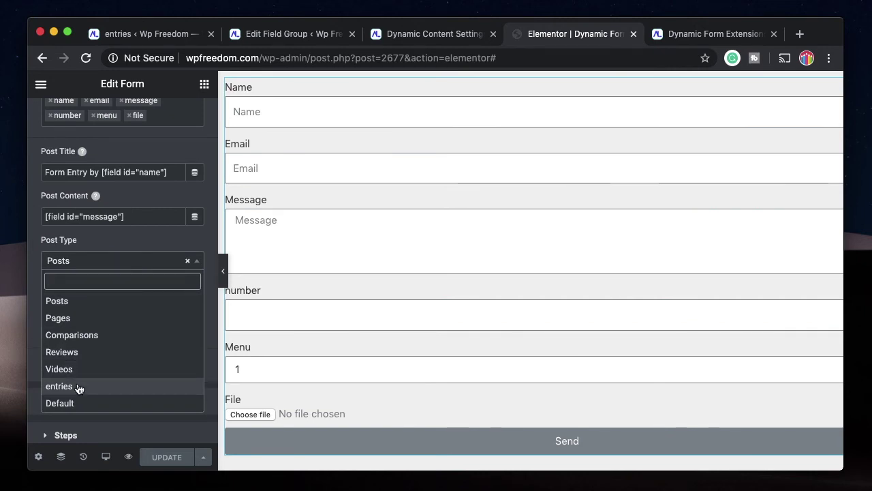
left_click(76, 386)
scroll(146, 204, "up", 3)
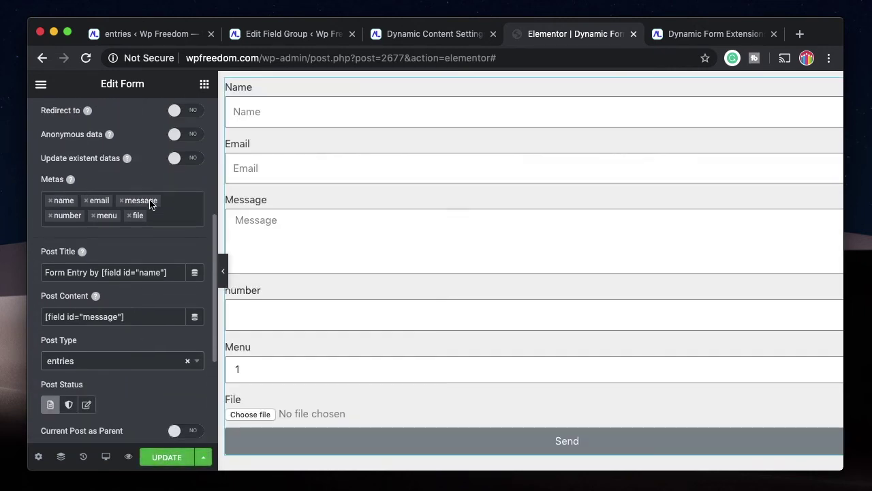
scroll(139, 153, "up", 2)
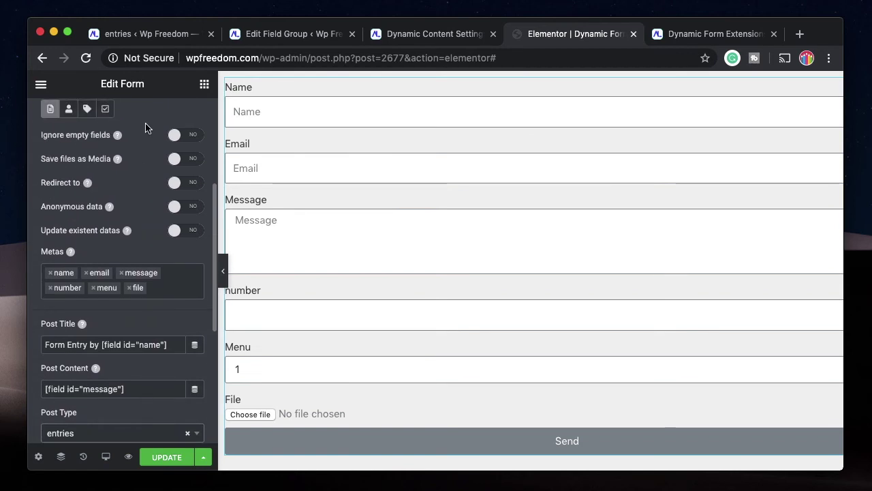
left_click(152, 460)
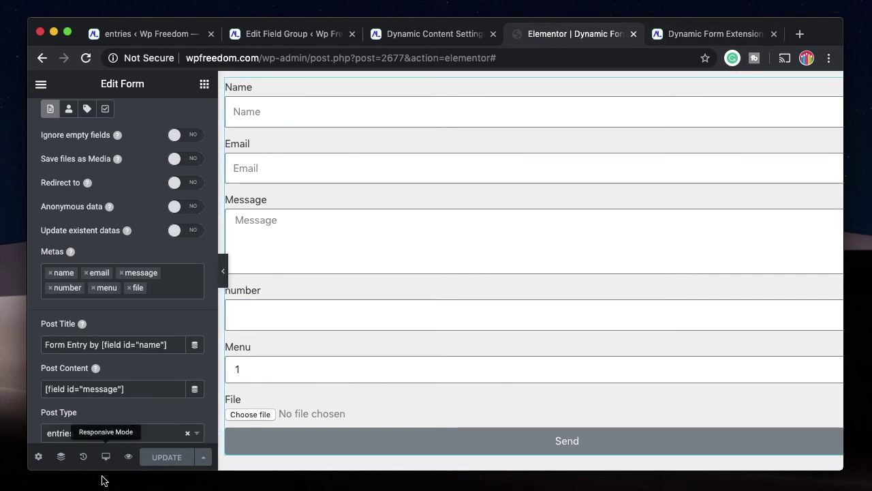
Preview the form, autofill the Name and Email fields, and submit a test entry.
left_click(128, 457)
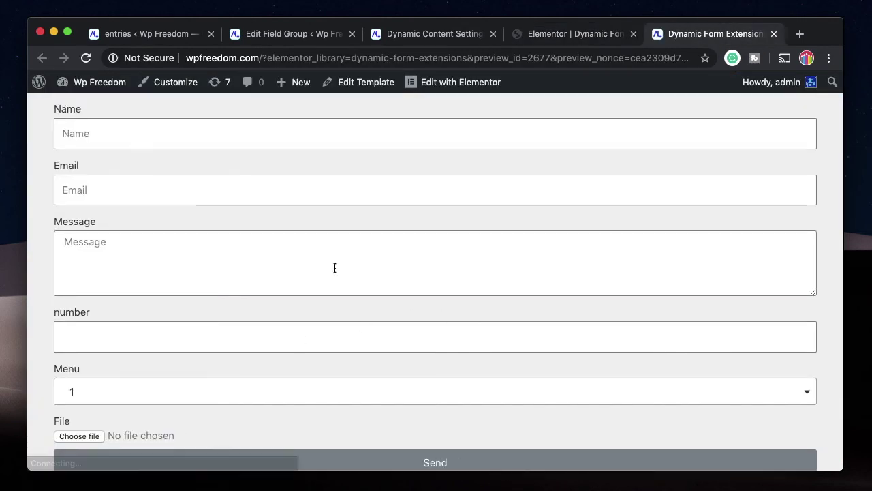
left_click(241, 134)
left_click(204, 173)
left_click(204, 177)
key("super+1")
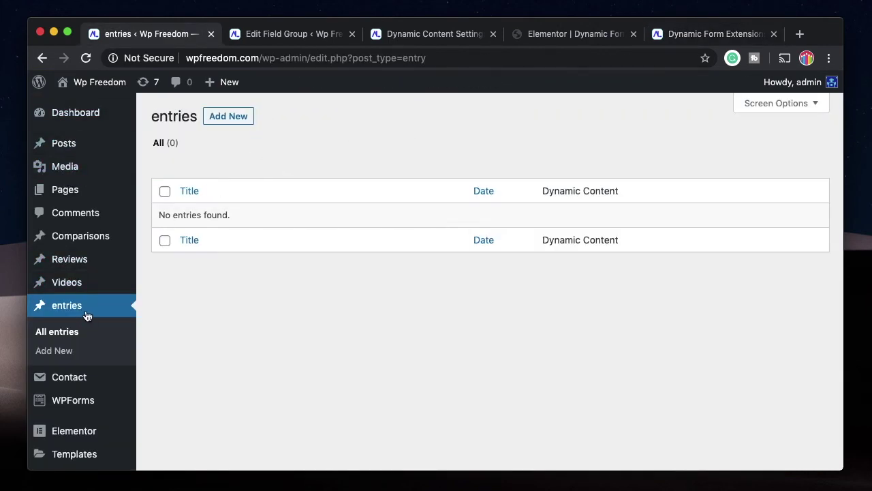
Reload the entries list and open the new Form Entry post for editing.
left_click(85, 58)
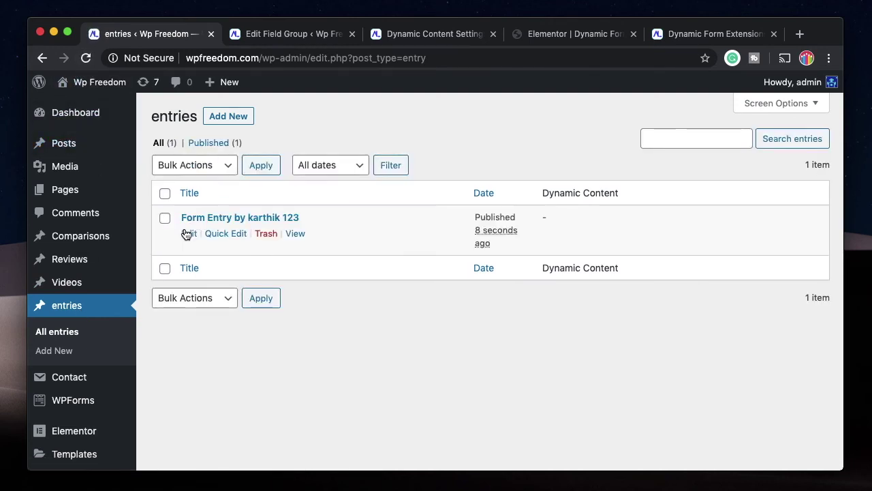
left_click(188, 235)
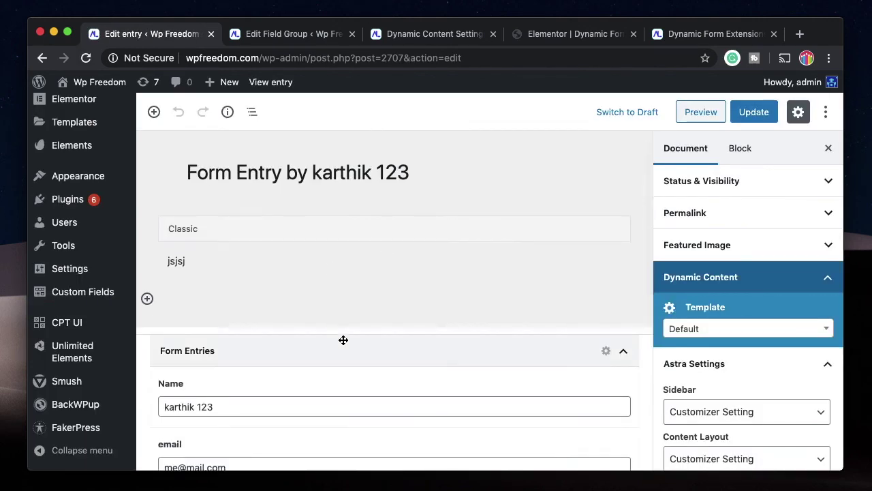
Review the Form Entries field group's six fields and its Post Type is equal to entry rule.
left_click(273, 34)
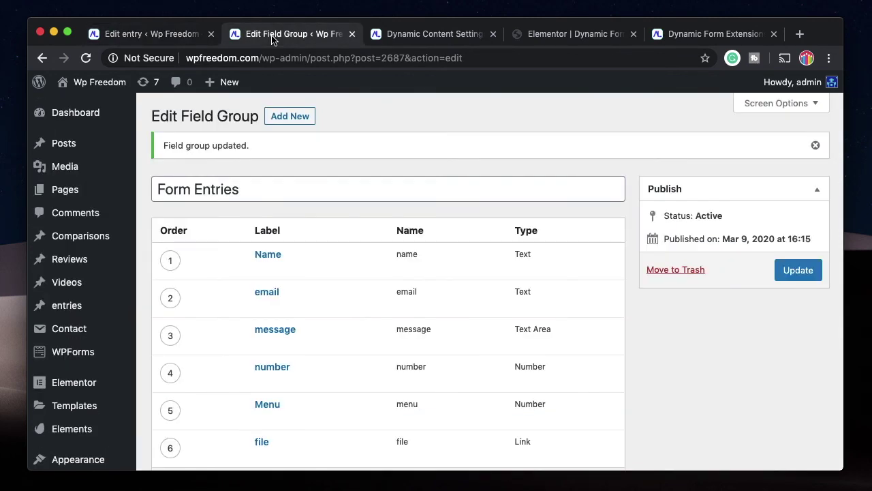
scroll(285, 269, "down", 5)
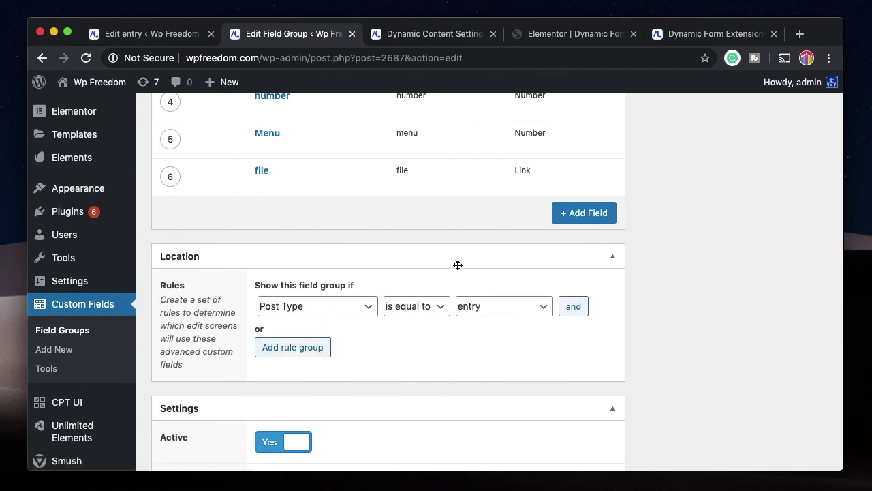
scroll(458, 265, "up", 15)
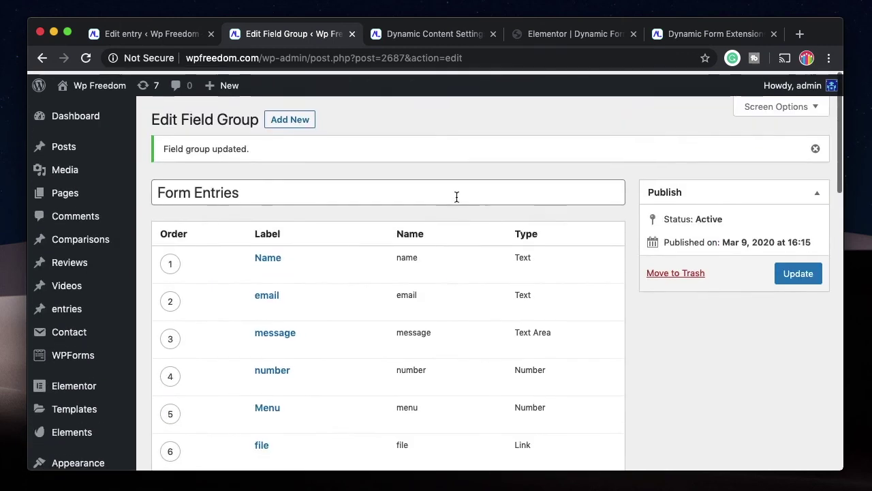
scroll(464, 202, "down", 3)
scroll(360, 212, "up", 3)
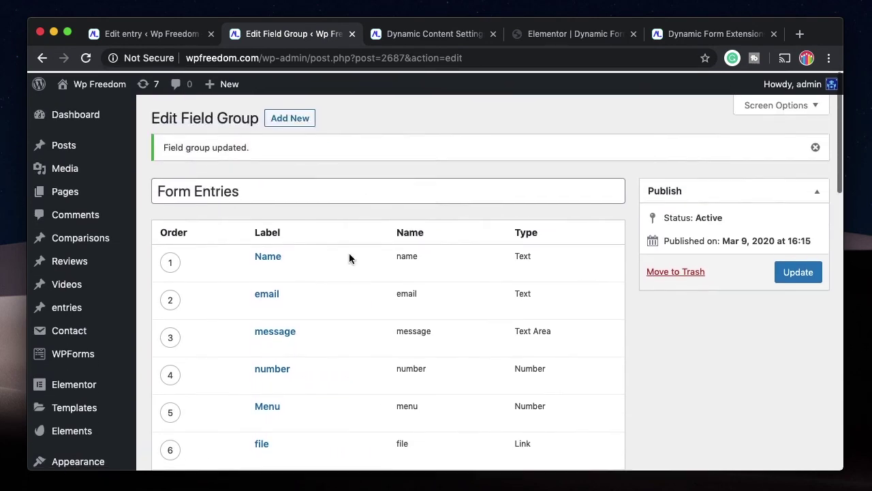
scroll(342, 356, "down", 8)
scroll(419, 252, "up", 2)
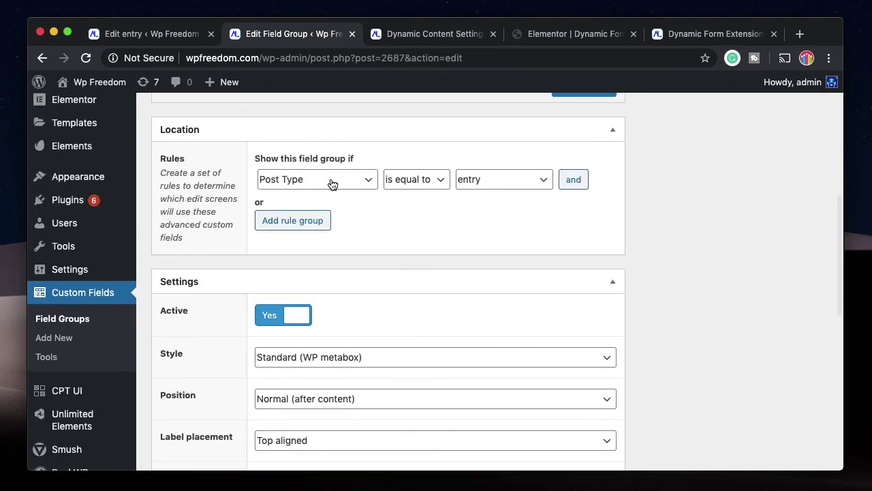
scroll(508, 266, "up", 5)
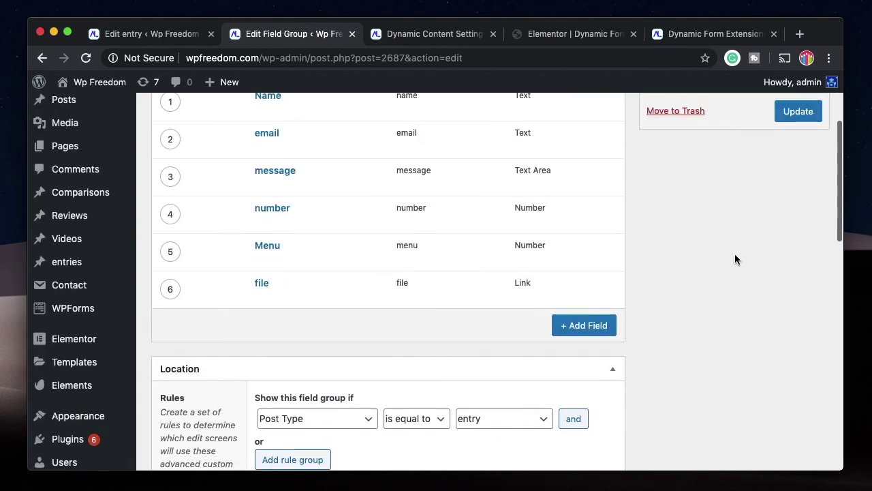
key("super+1")
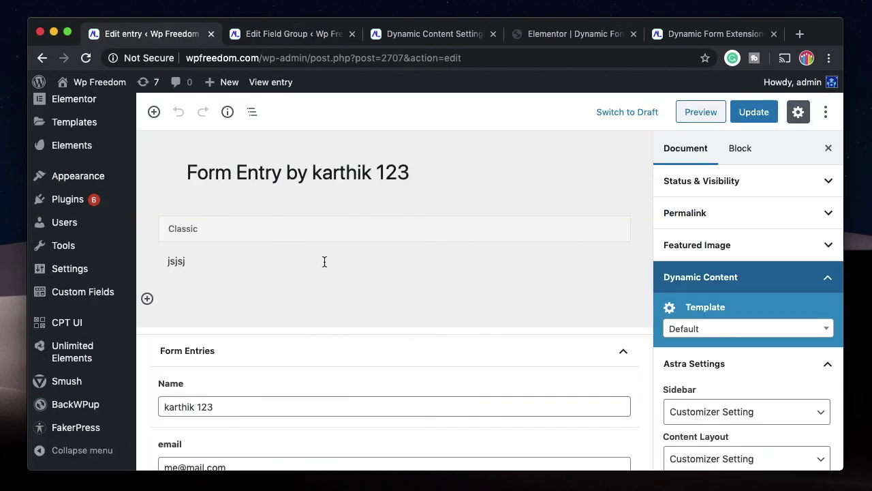
Open the entry's file field URL to view the uploaded PNG, then close it.
scroll(308, 299, "down", 3)
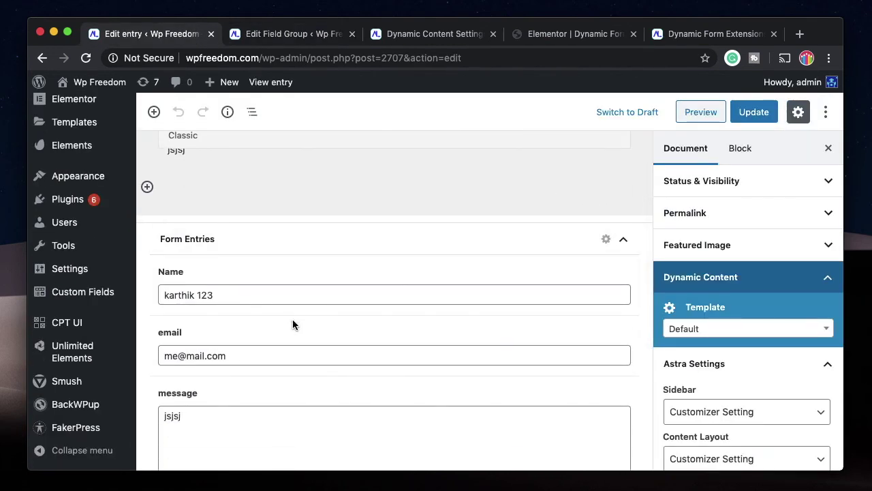
scroll(292, 318, "down", 5)
scroll(289, 270, "down", 2)
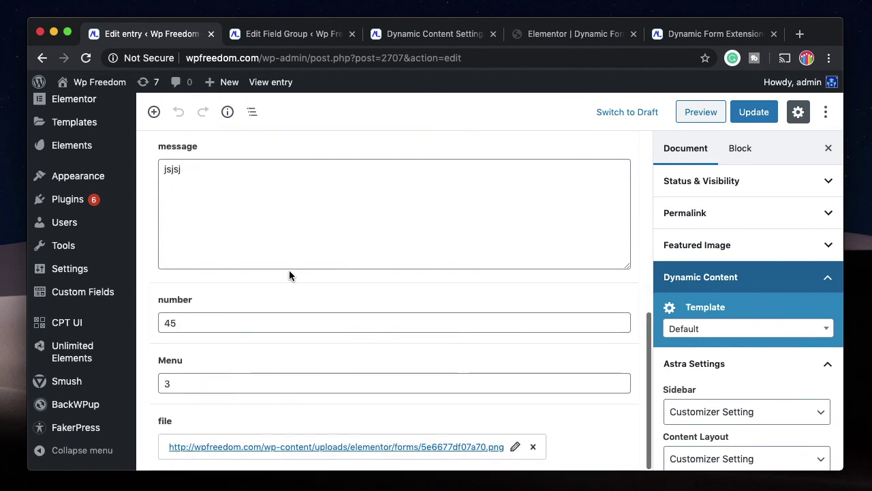
left_click(385, 450)
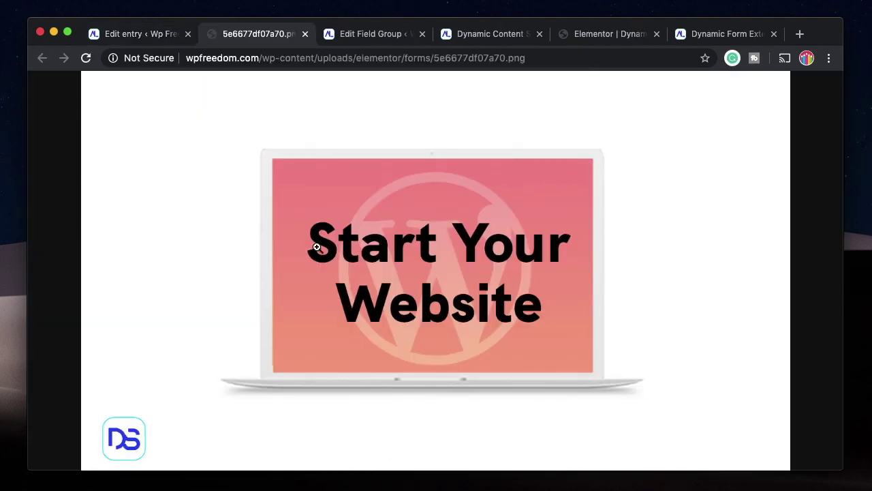
key("super+w")
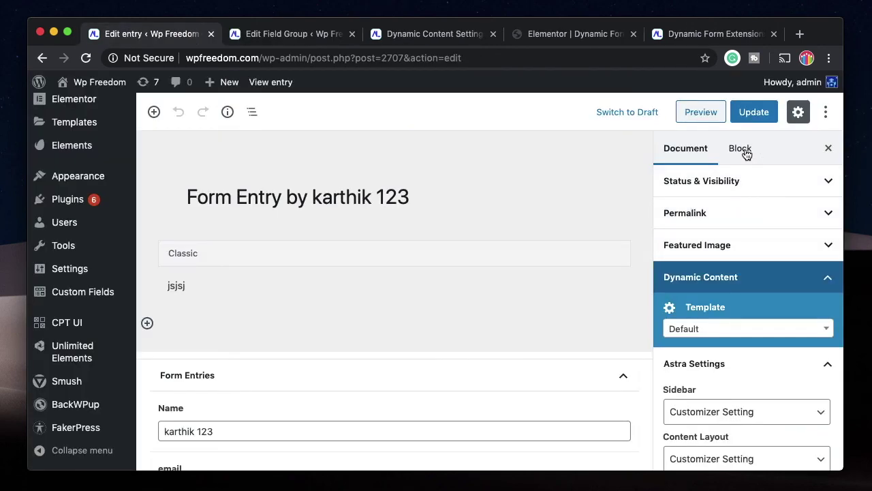
scroll(736, 436, "down", 2)
scroll(736, 436, "down", 3)
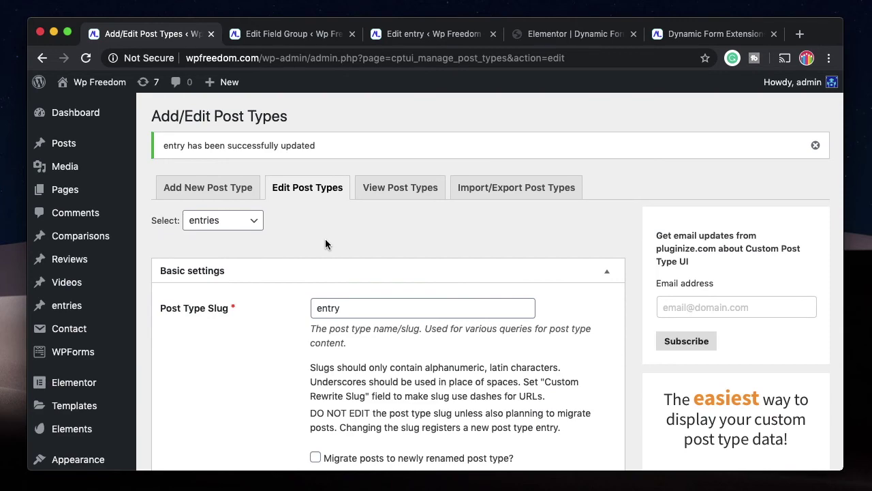
Select the entries post type in CPT UI and confirm Supports is None with no Categories or Tags.
left_click(815, 145)
scroll(257, 332, "down", 5)
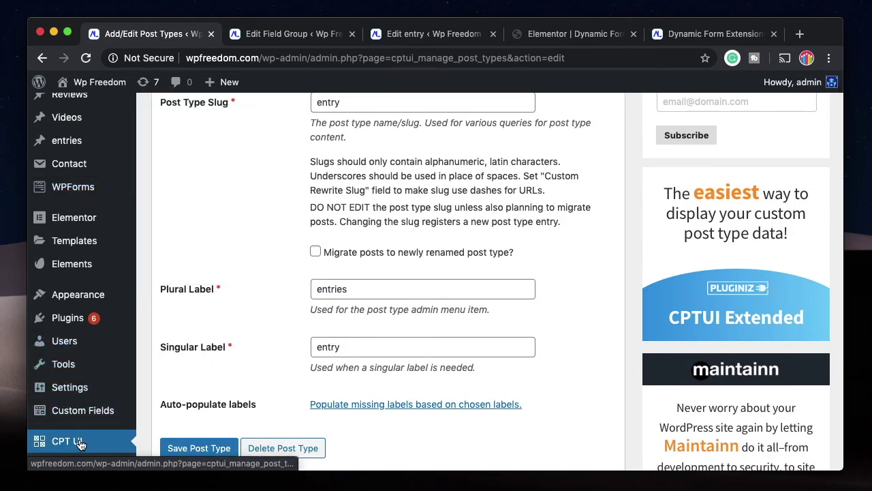
scroll(263, 213, "up", 4)
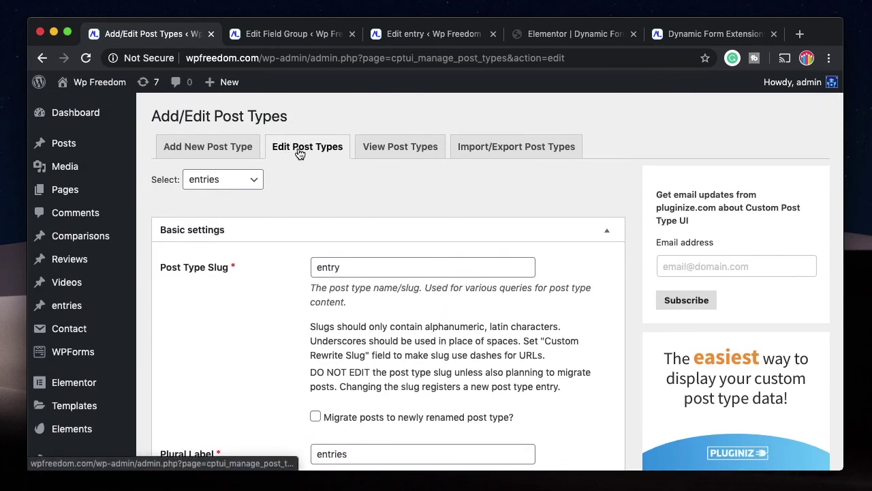
left_click(235, 183)
left_click(225, 180)
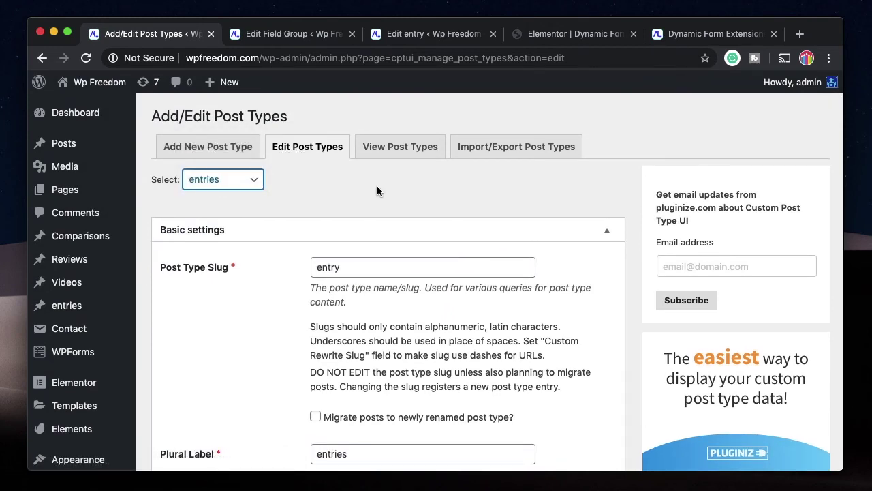
scroll(231, 328, "down", 20)
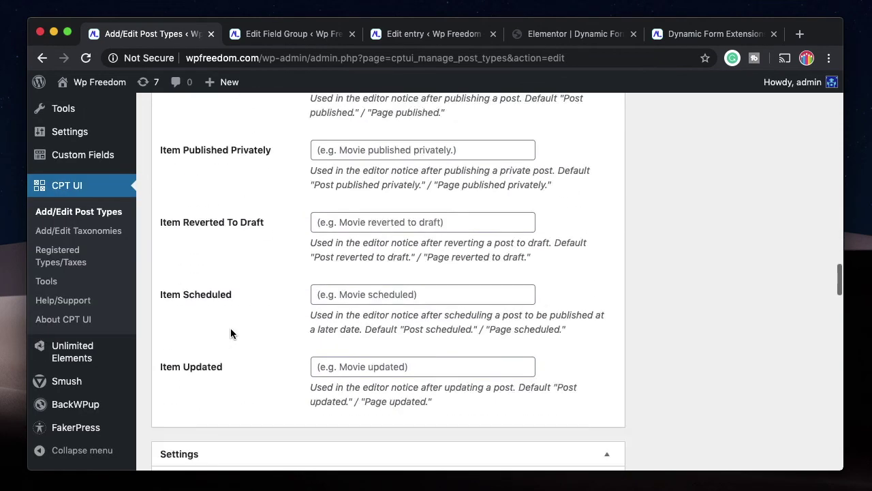
scroll(259, 195, "up", 5)
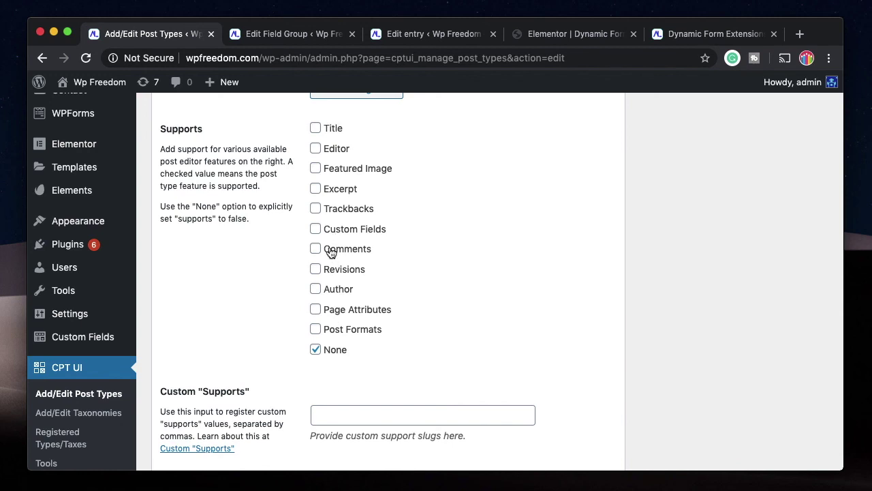
scroll(331, 250, "up", 2)
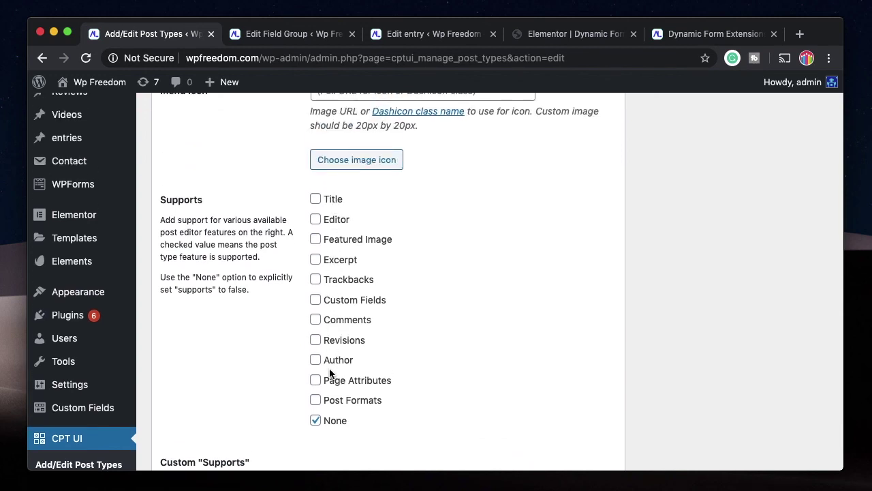
scroll(415, 387, "up", 20)
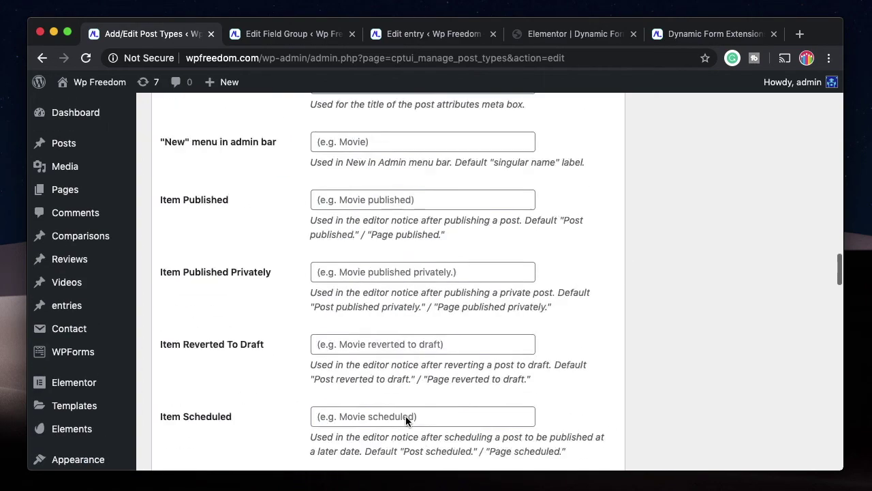
scroll(526, 430, "down", 20)
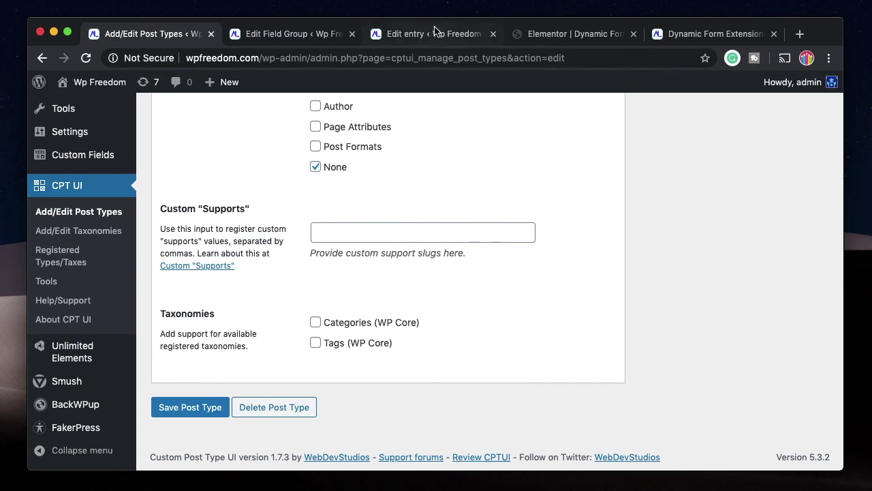
left_click(435, 34)
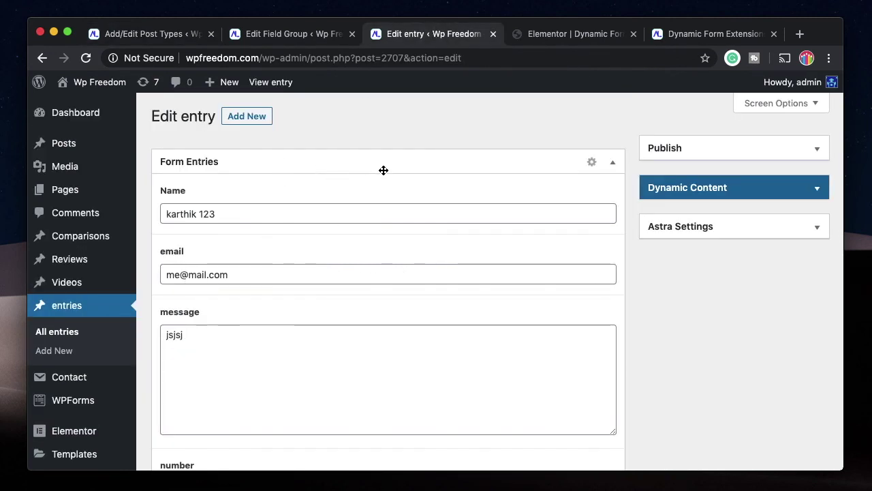
left_click(720, 152)
left_click(721, 148)
left_click(711, 190)
left_click(711, 191)
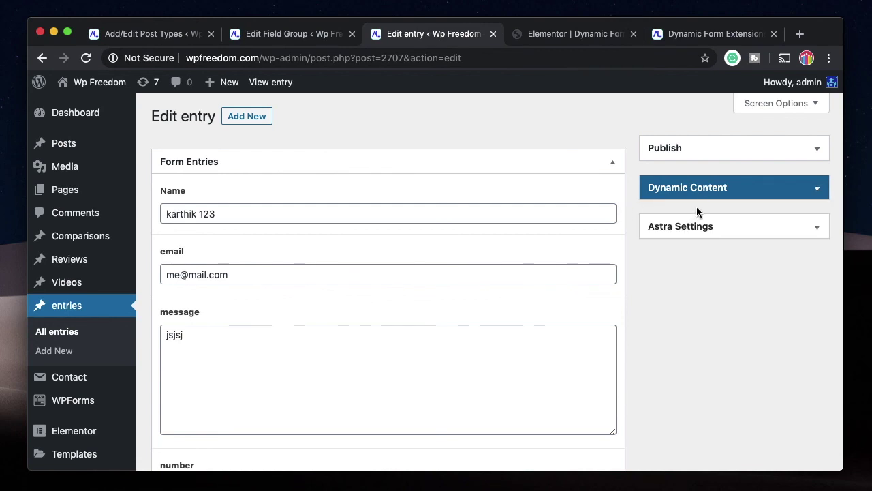
left_click(727, 225)
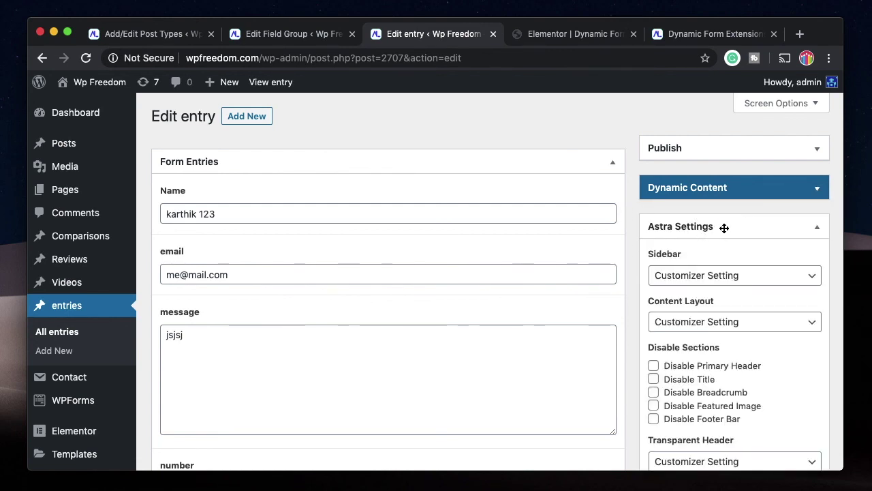
left_click(727, 232)
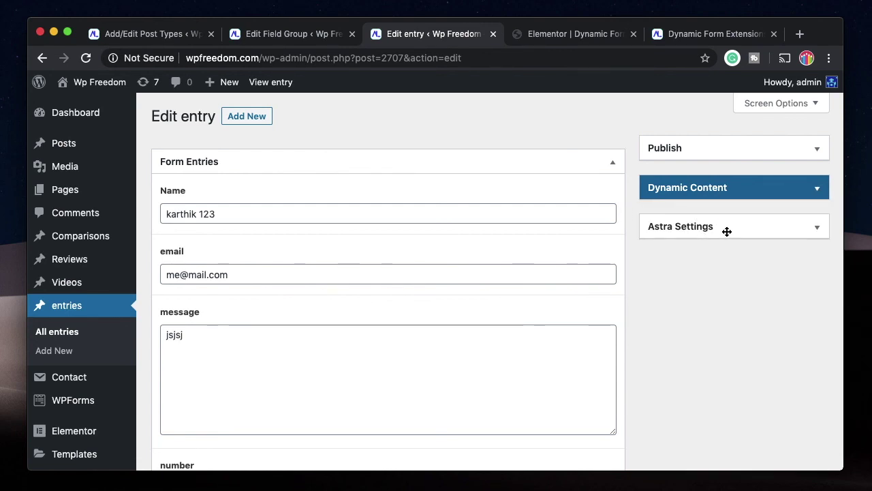
left_click(727, 232)
left_click(728, 231)
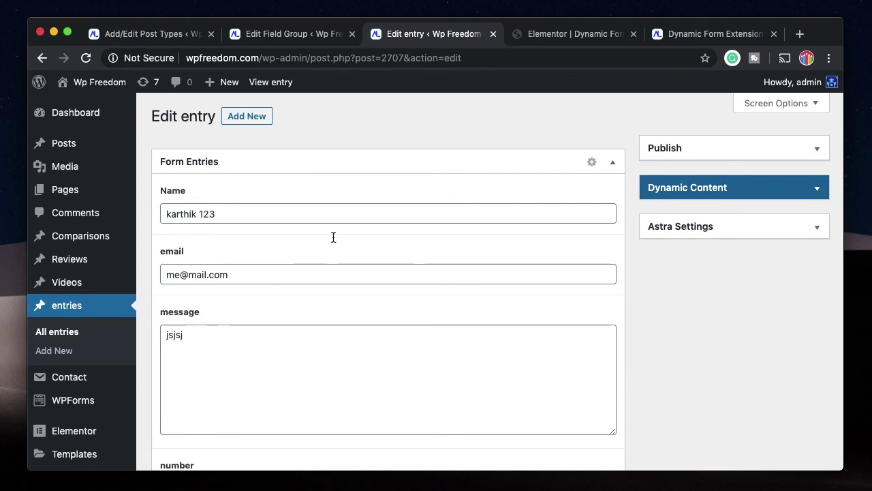
scroll(294, 321, "down", 3)
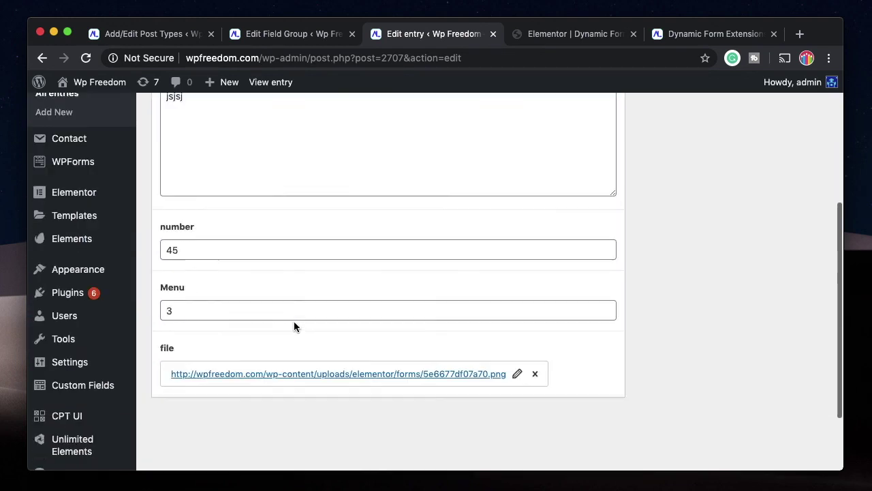
scroll(294, 321, "up", 3)
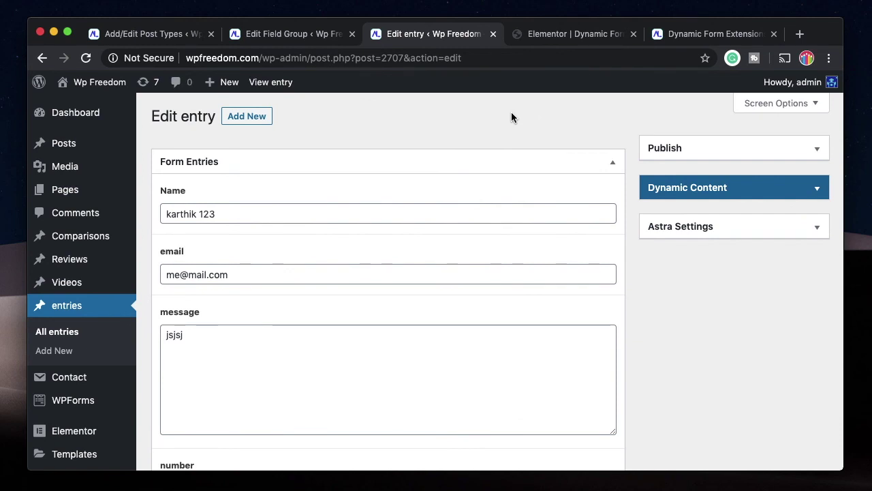
mouse_move(58, 145)
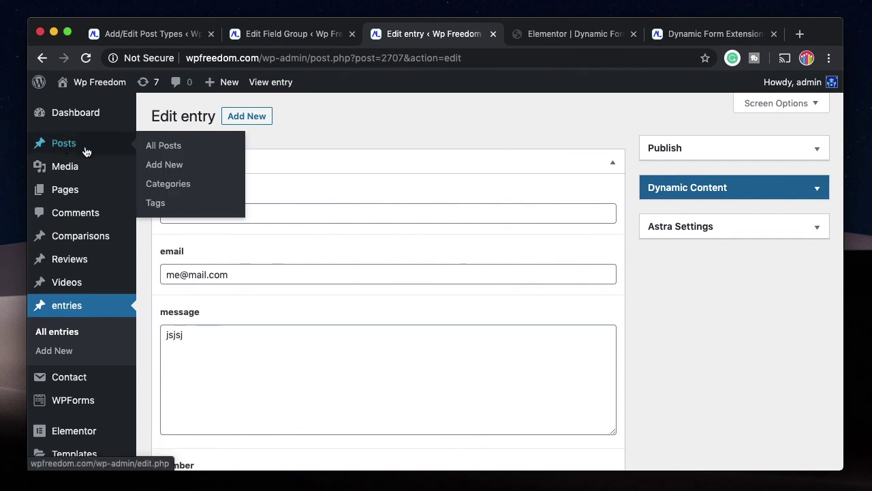